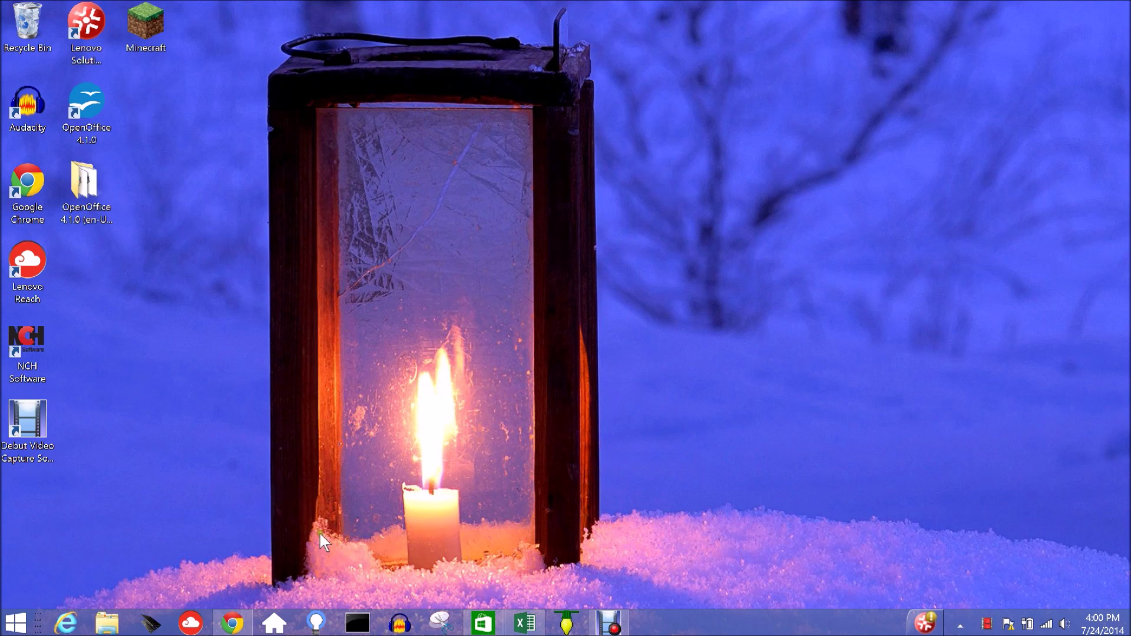
- Launch the Light-O-Rama Sequence Editor and start creating a new sequence
left_click(318, 623)
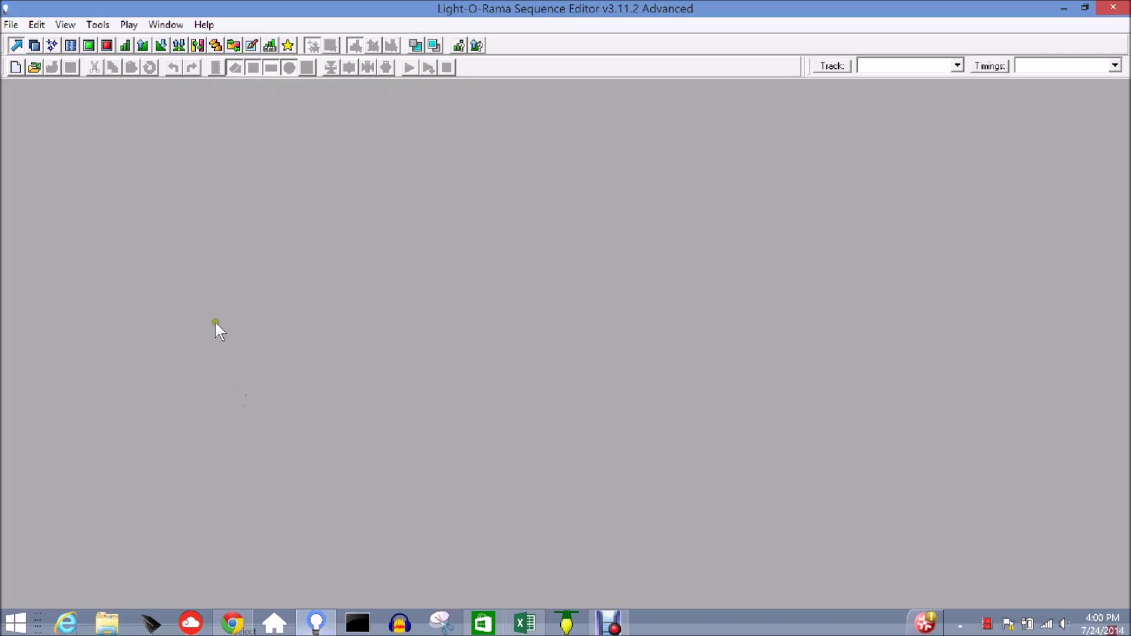
left_click(17, 26)
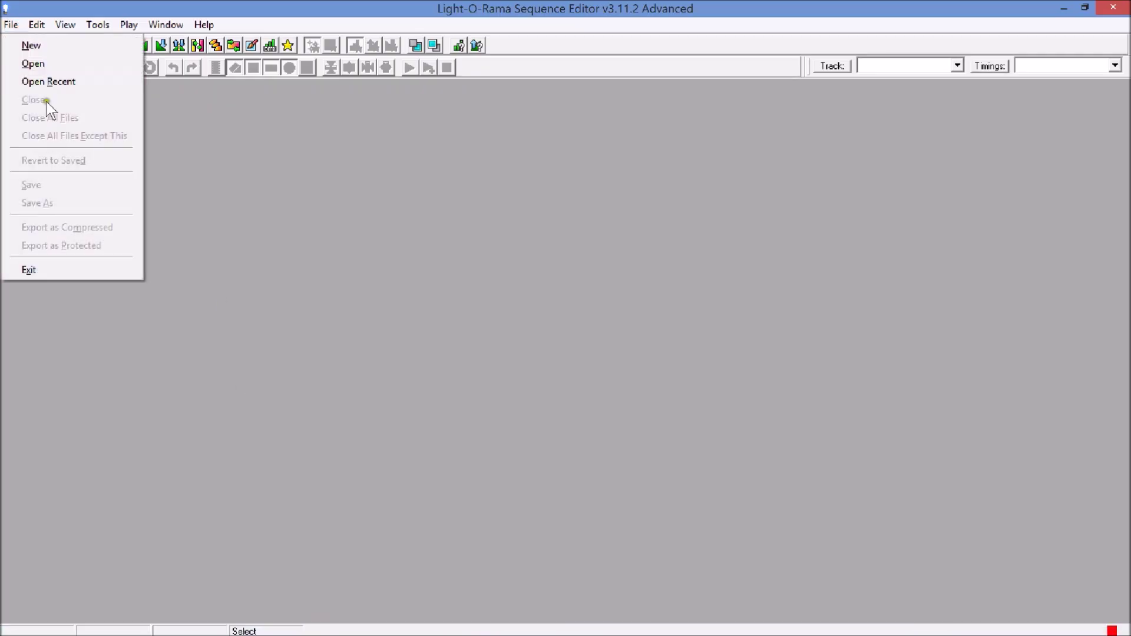
left_click(36, 25)
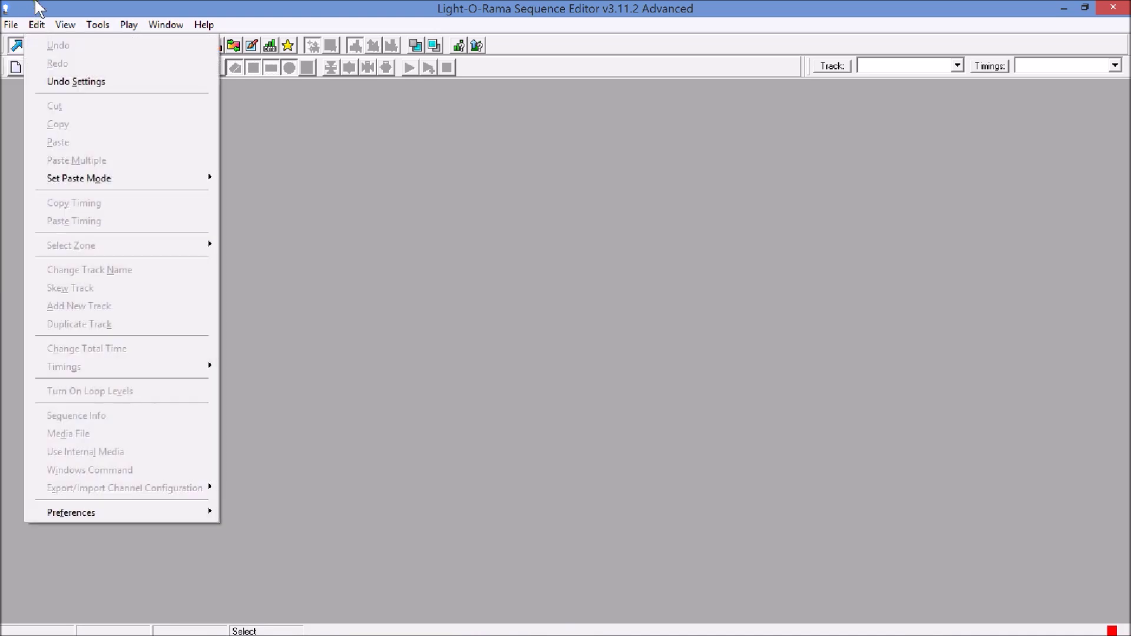
left_click(32, 21)
left_click(16, 67)
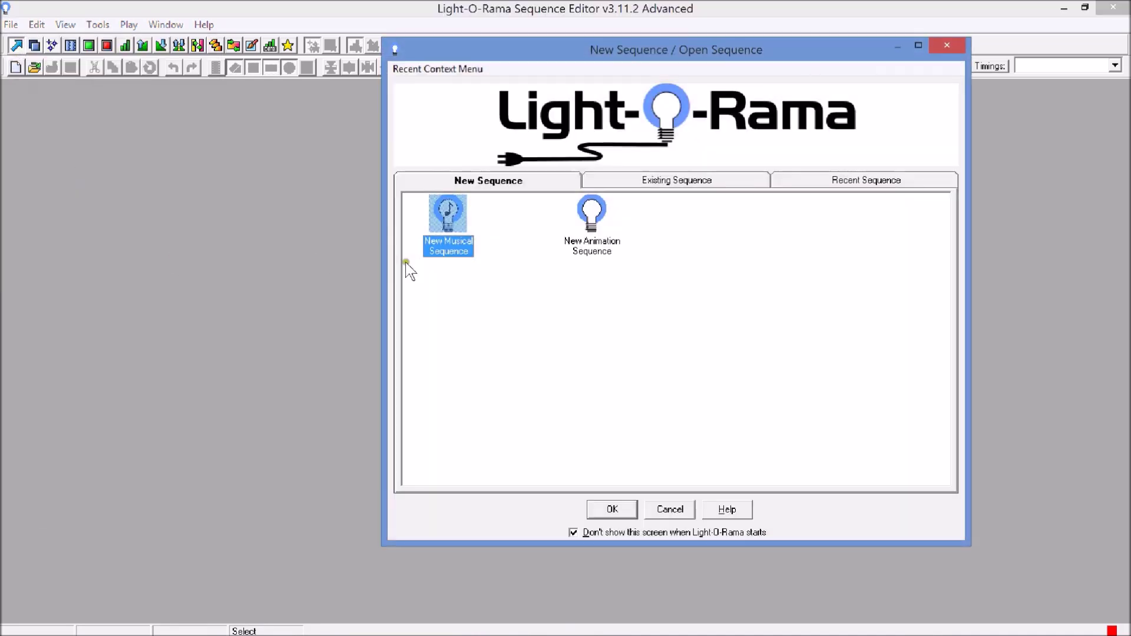
- Create a musical sequence from the "01 - Batman Smells" audio file with 1 channel and no added timings
left_click(615, 507)
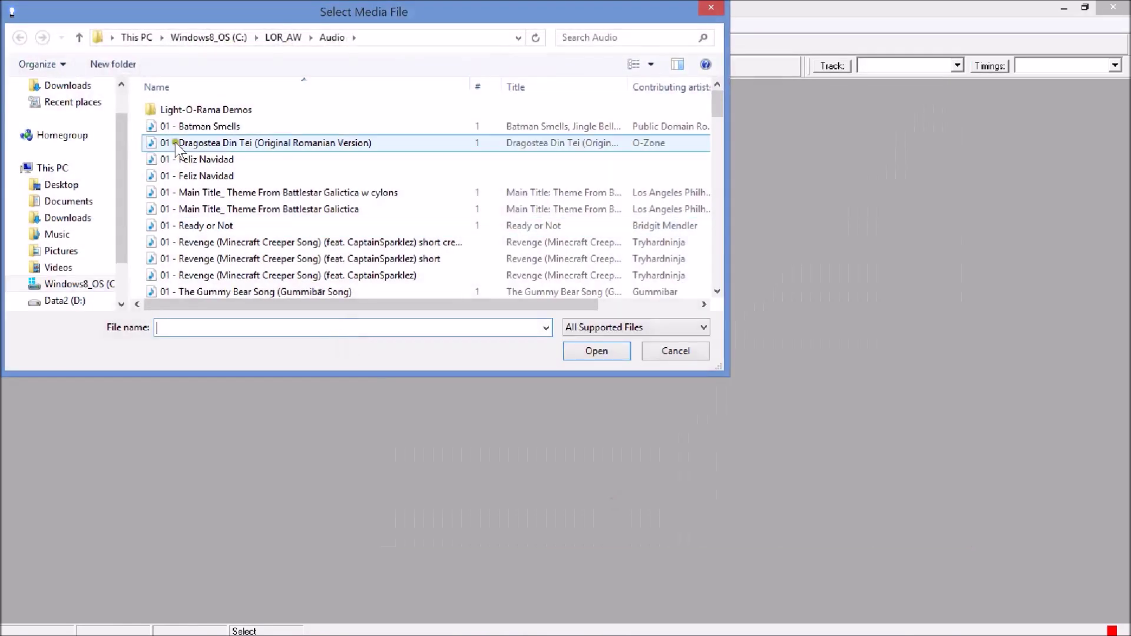
left_click(231, 126)
left_click(598, 353)
left_click_drag(678, 284, 632, 275)
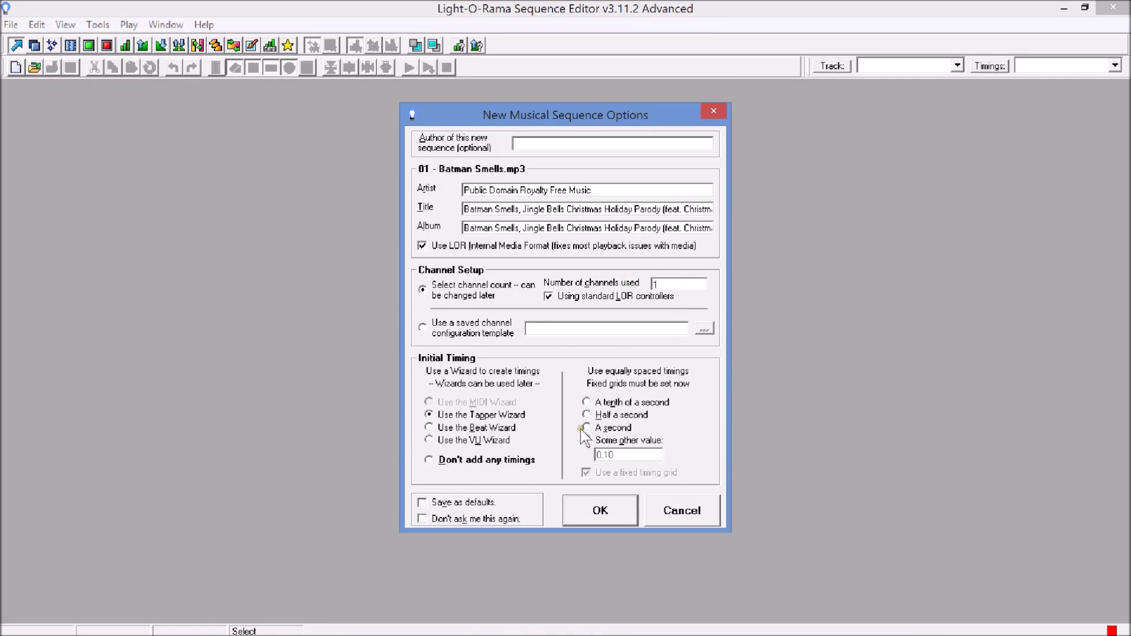
left_click(444, 460)
left_click(600, 510)
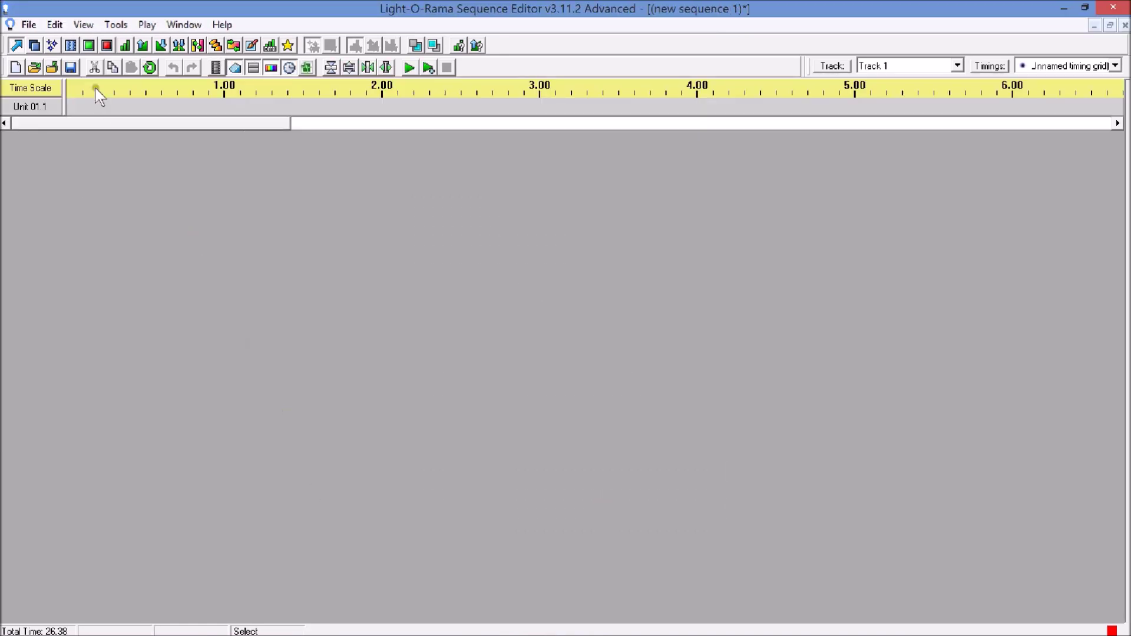
- Save the new sequence as basic1_eraseme and close it together with the Sequence Editor
left_click(30, 25)
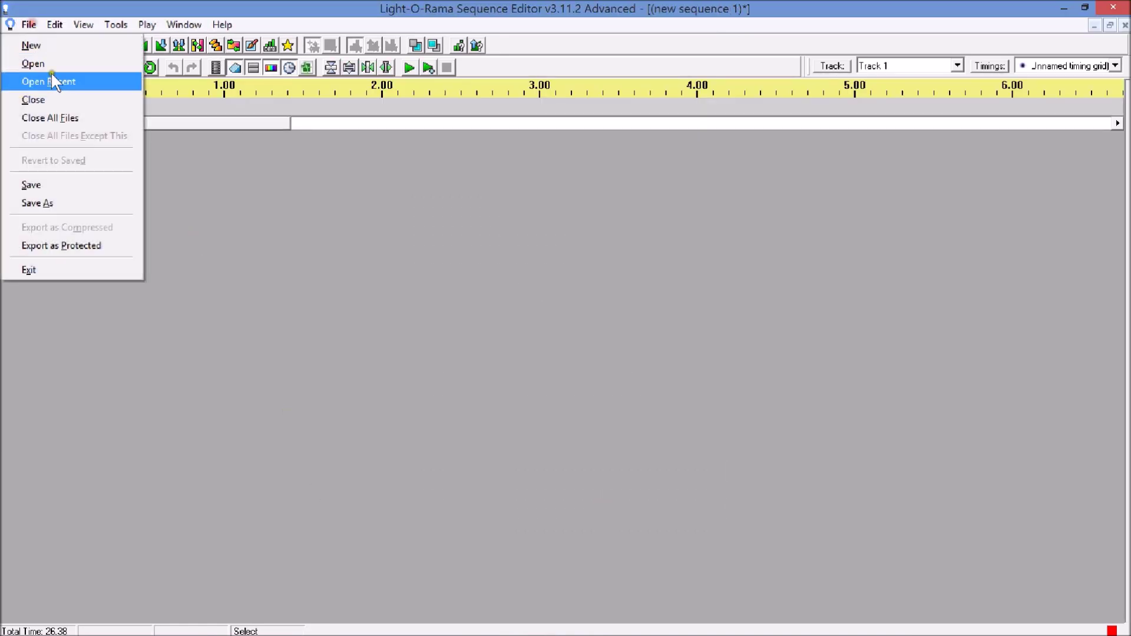
left_click(46, 202)
type("basic1_eraseme")
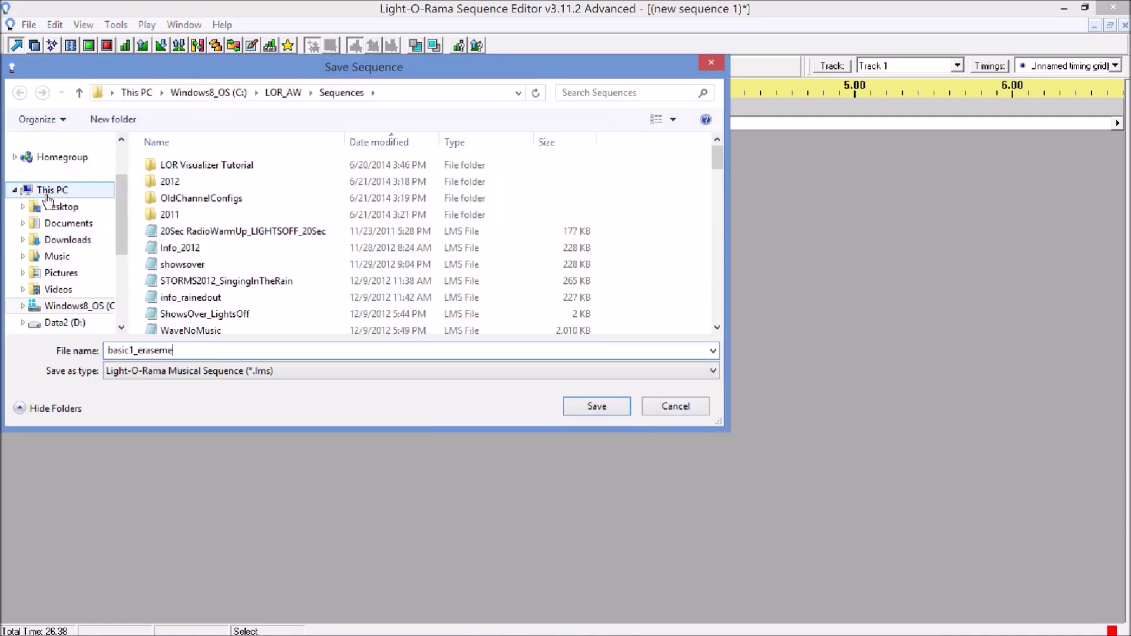
key("Return")
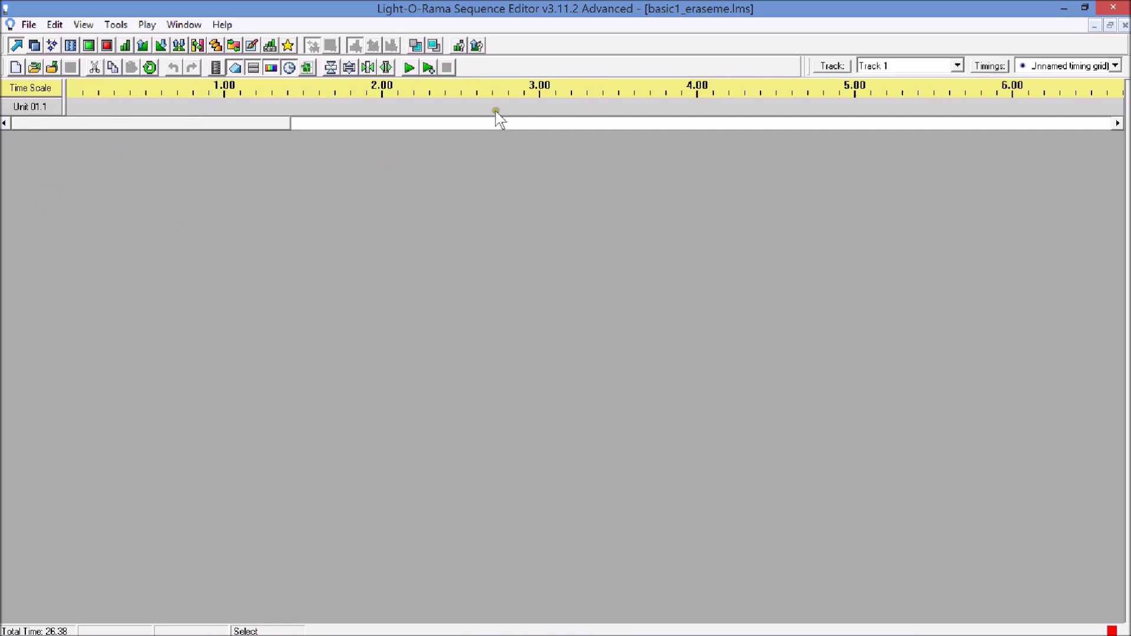
left_click(1125, 25)
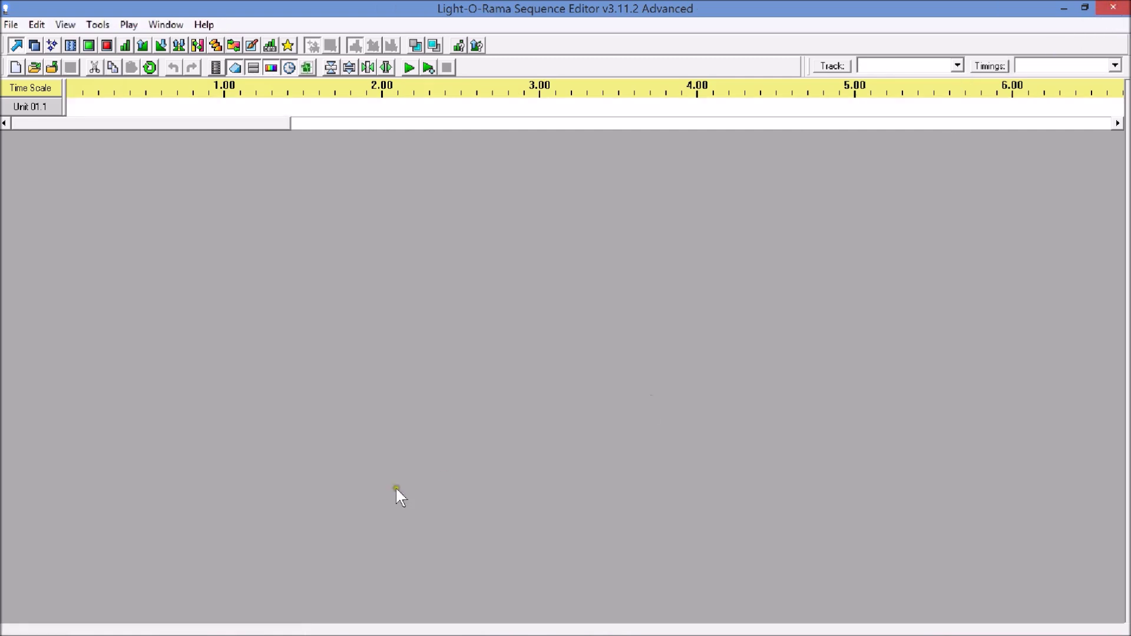
left_click(1113, 7)
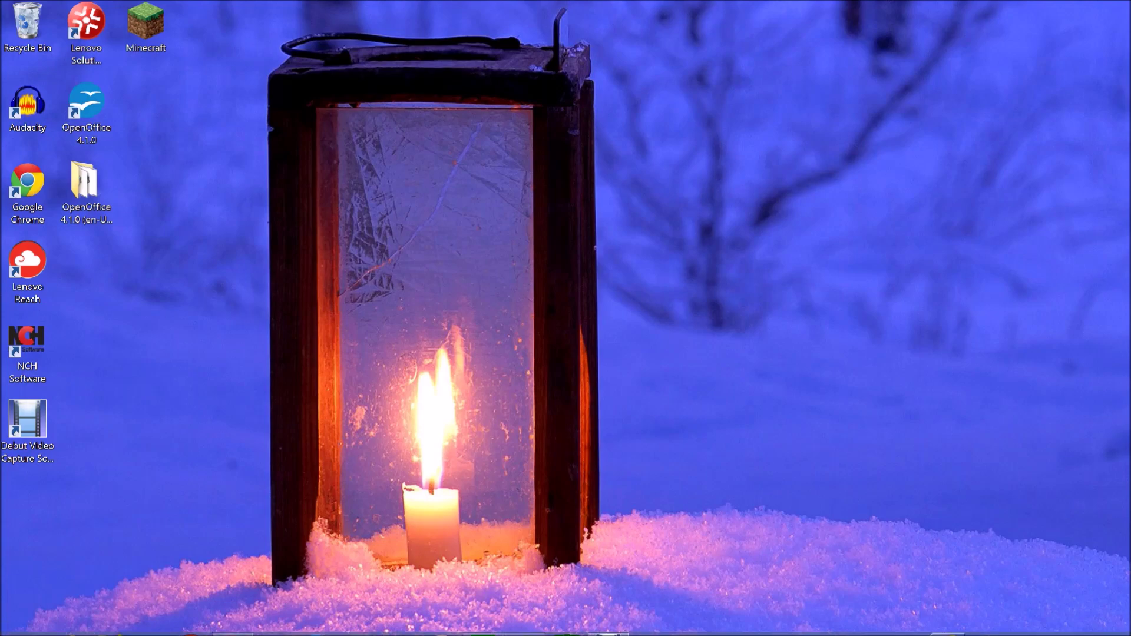
- Switch to File Explorer and browse to the LOR_AW Sequences folder on drive C, sorted by date modified
left_click(108, 624)
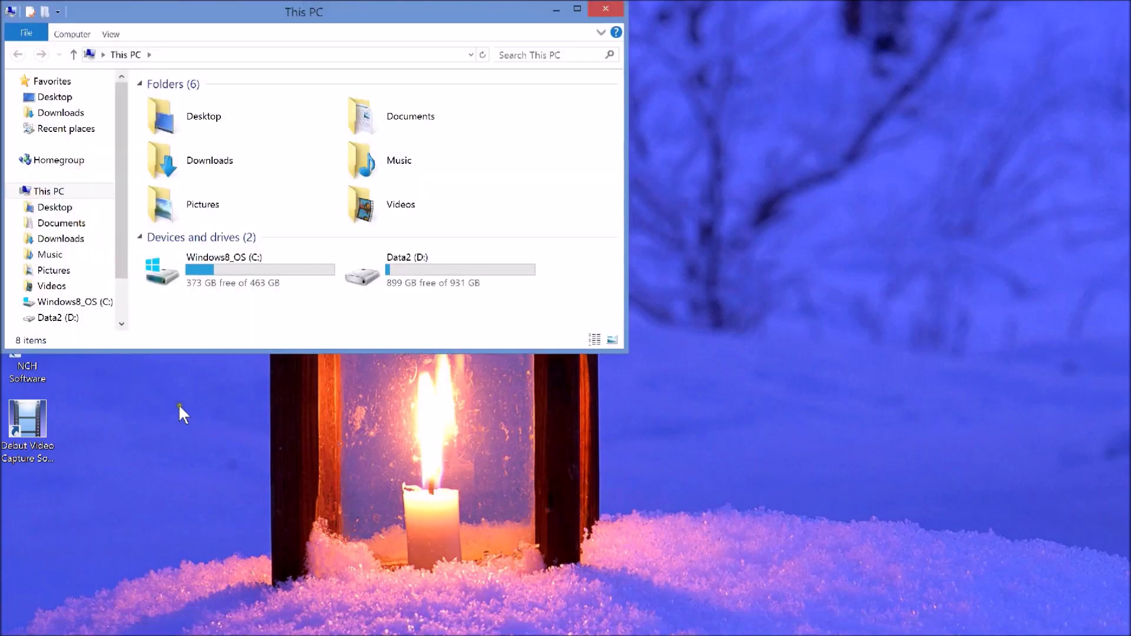
left_click(61, 302)
left_click(171, 121)
double_click(171, 120)
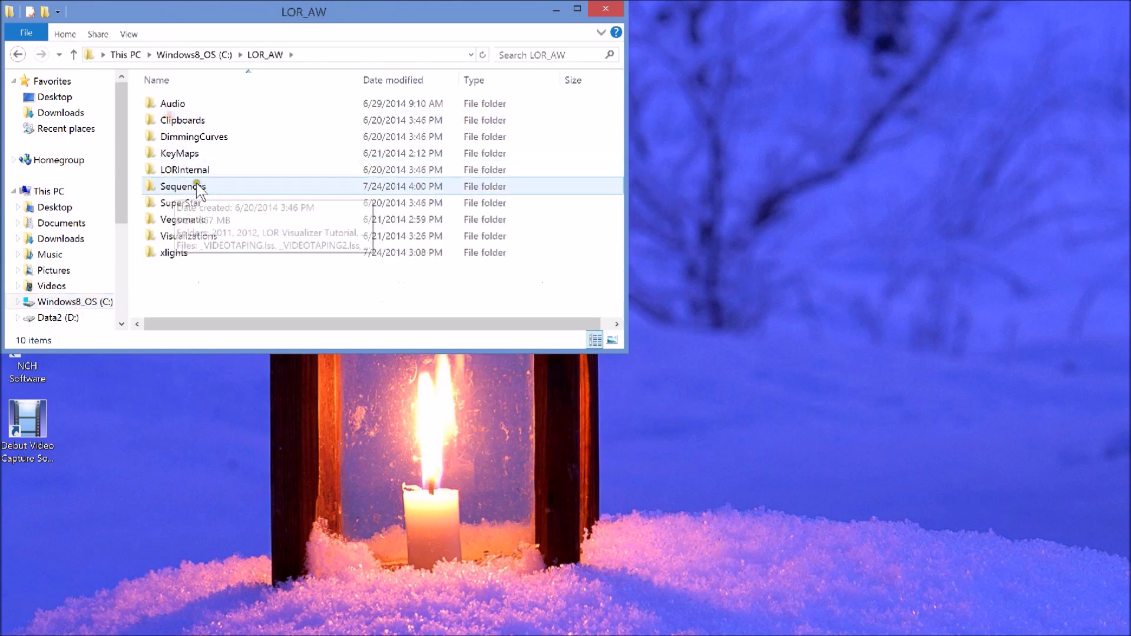
double_click(182, 188)
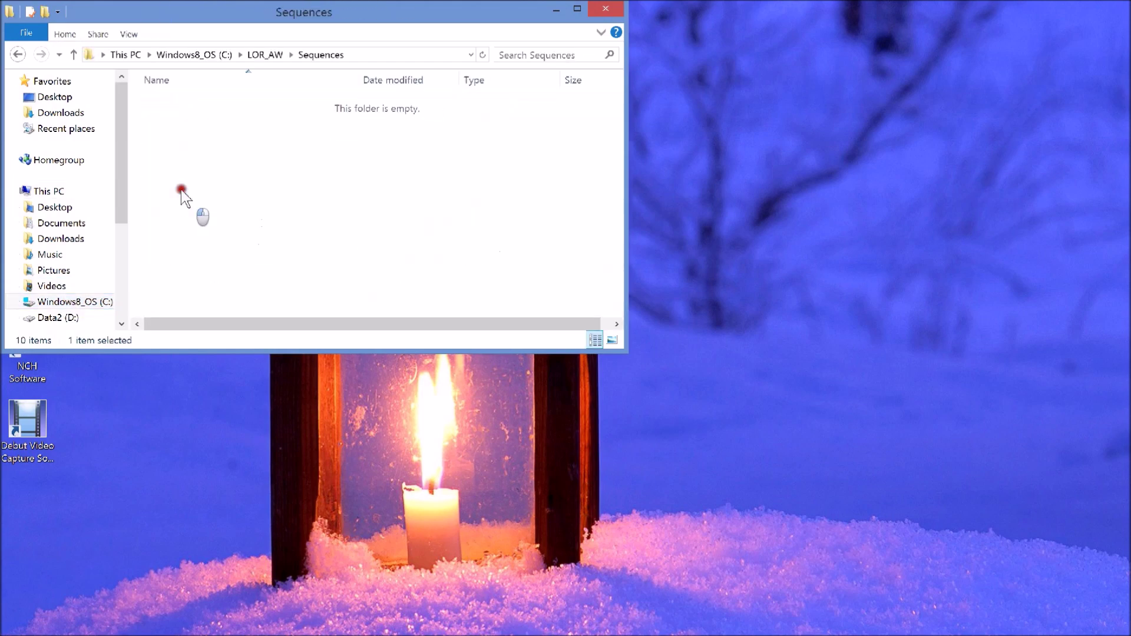
left_click(382, 82)
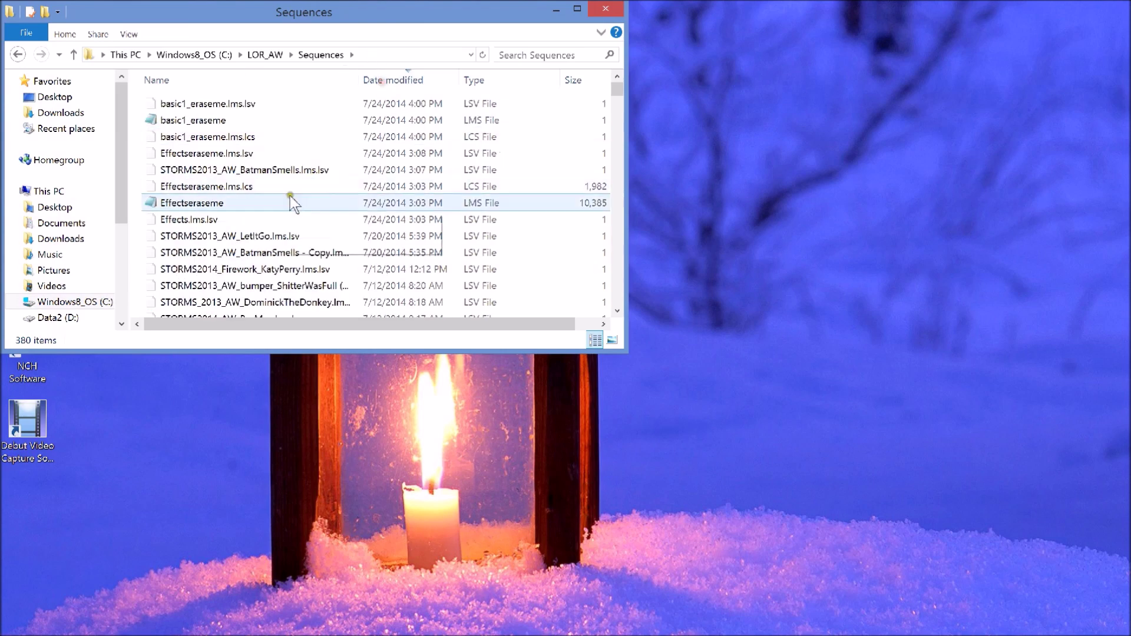
- Open the basic1_eraseme LMS file in Notepad and reposition its window so the full text is readable
left_click(203, 121)
double_click(203, 121)
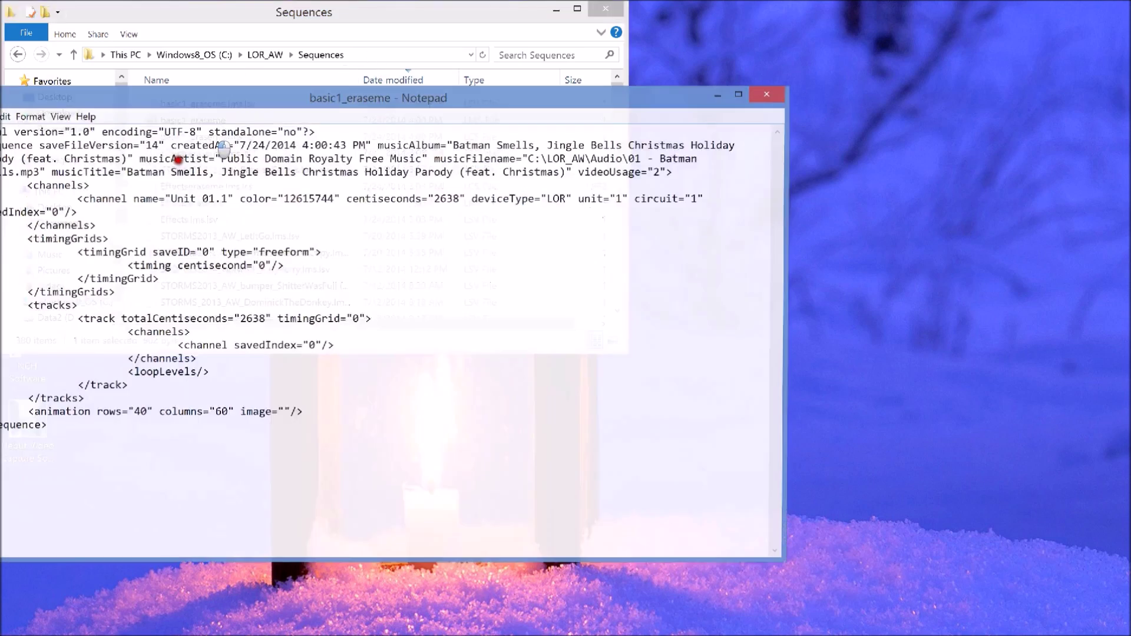
left_click_drag(367, 98, 529, 61)
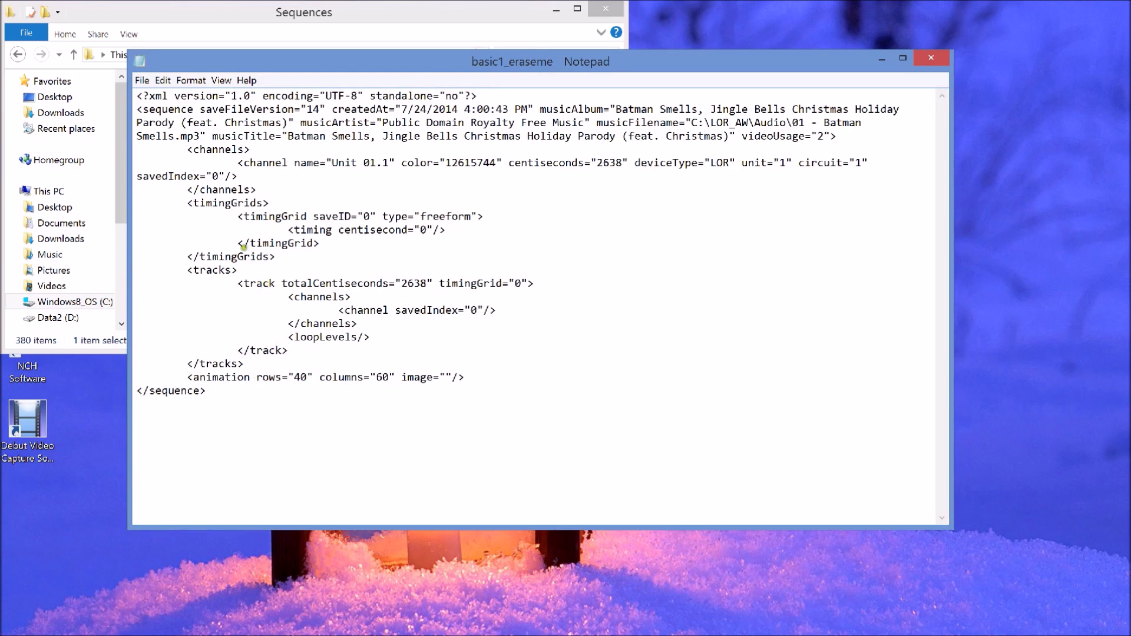
- Examine the sequence file's XML sections: header, channels, timingGrids, tracks and animation
left_click_drag(259, 191, 80, 147)
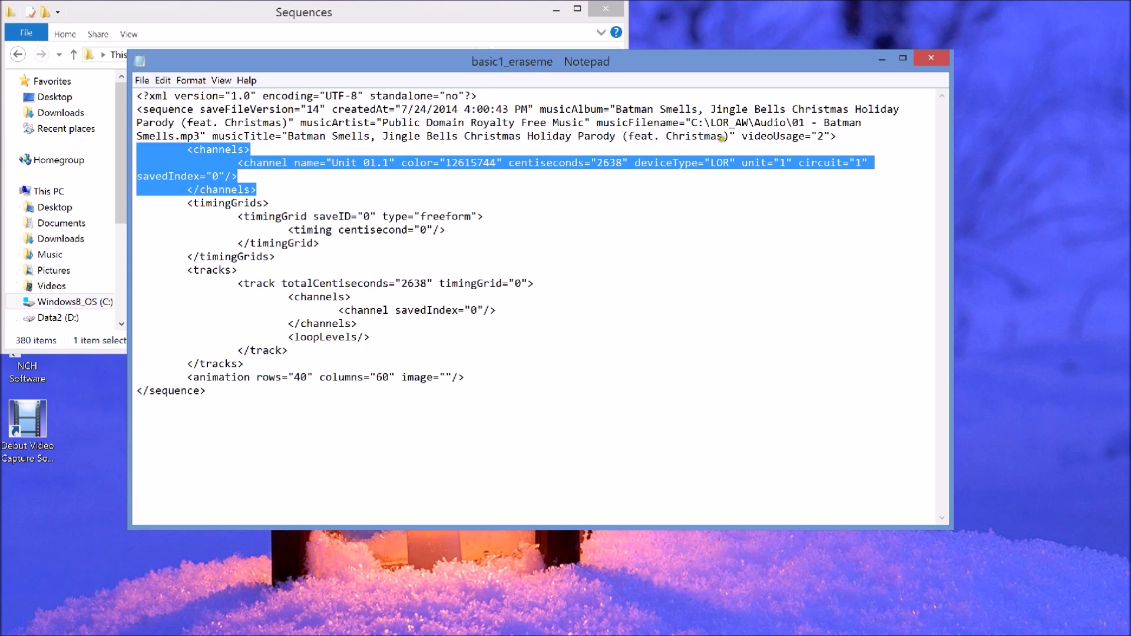
left_click_drag(837, 136, 94, 88)
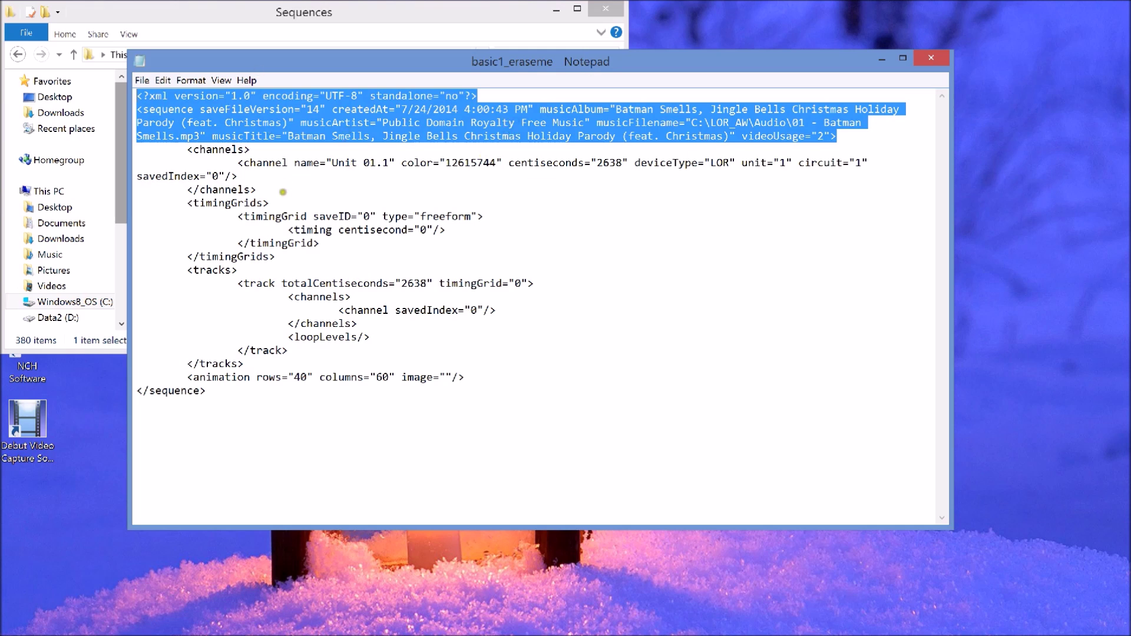
left_click_drag(273, 189, 91, 154)
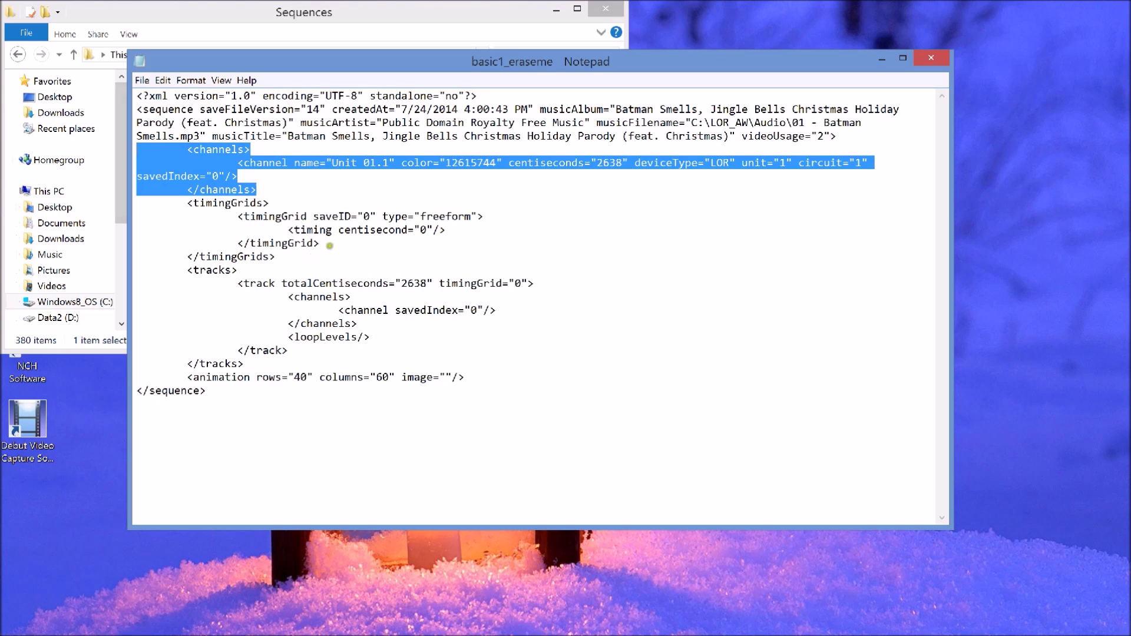
left_click_drag(275, 257, 75, 200)
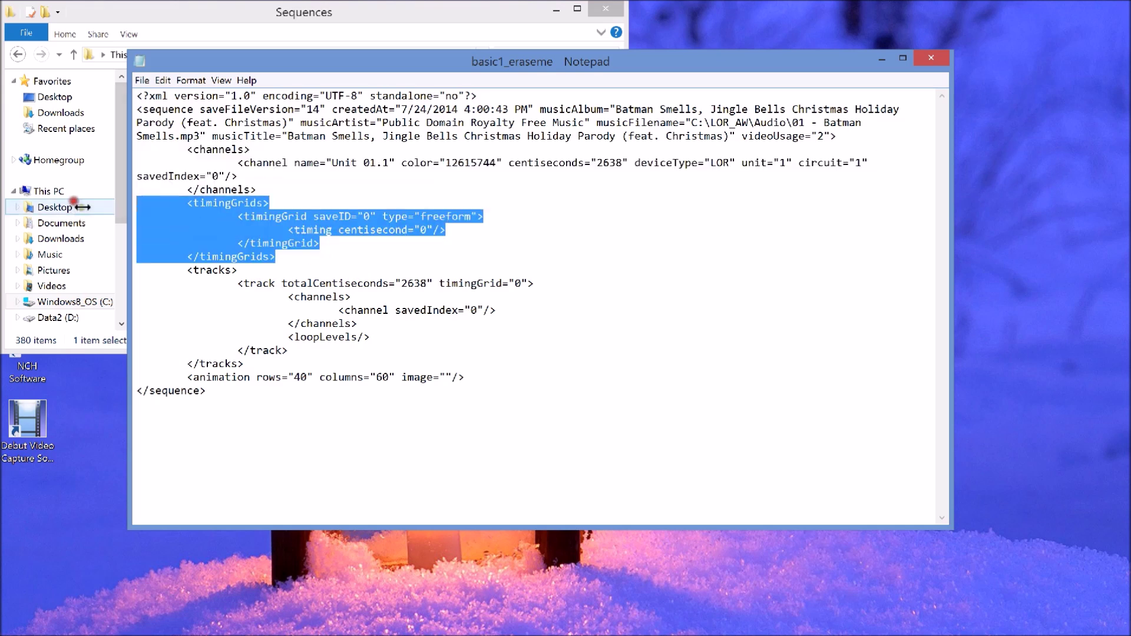
left_click_drag(247, 366, 82, 271)
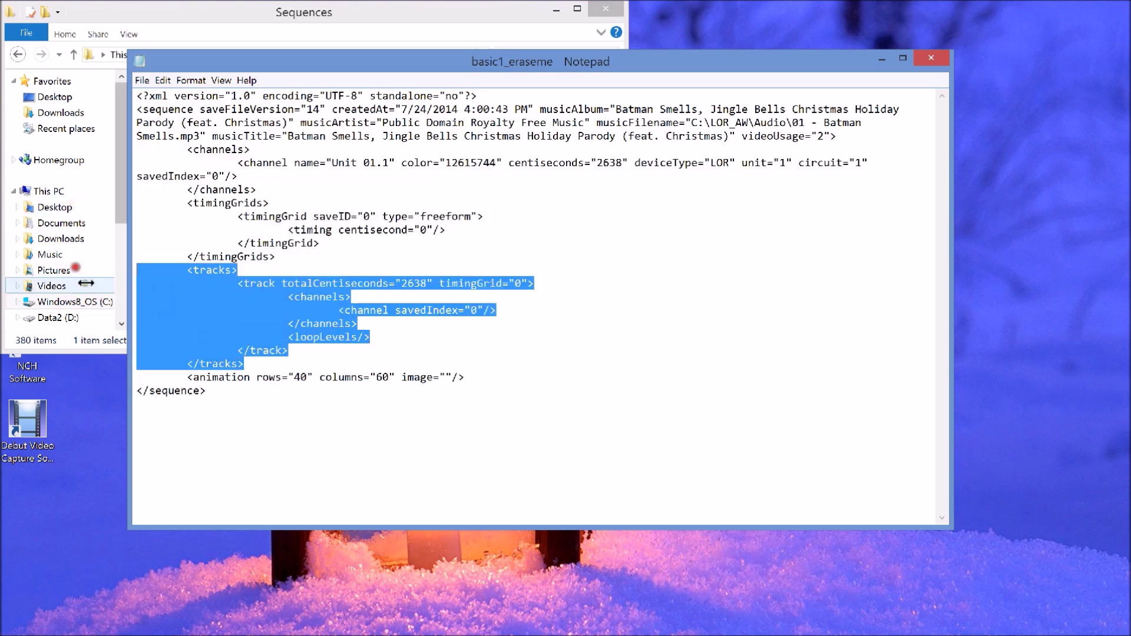
left_click_drag(477, 374, 77, 377)
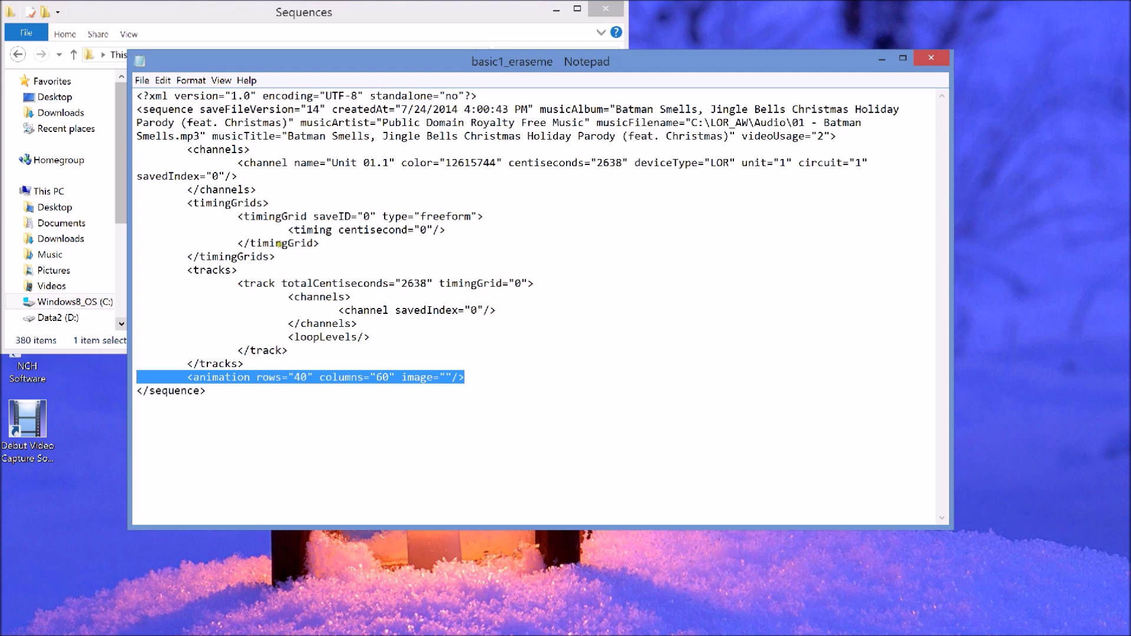
left_click_drag(296, 256, 73, 210)
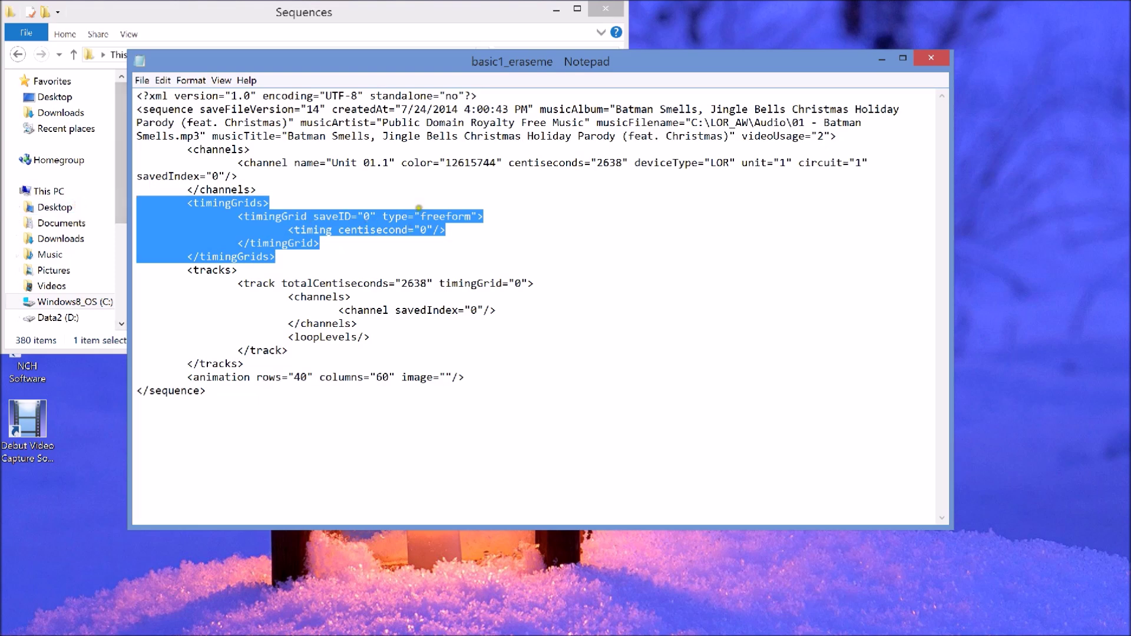
- Duplicate the timing line inside the freeform timingGrid and set the copy's centisecond value to 10
left_click(462, 230)
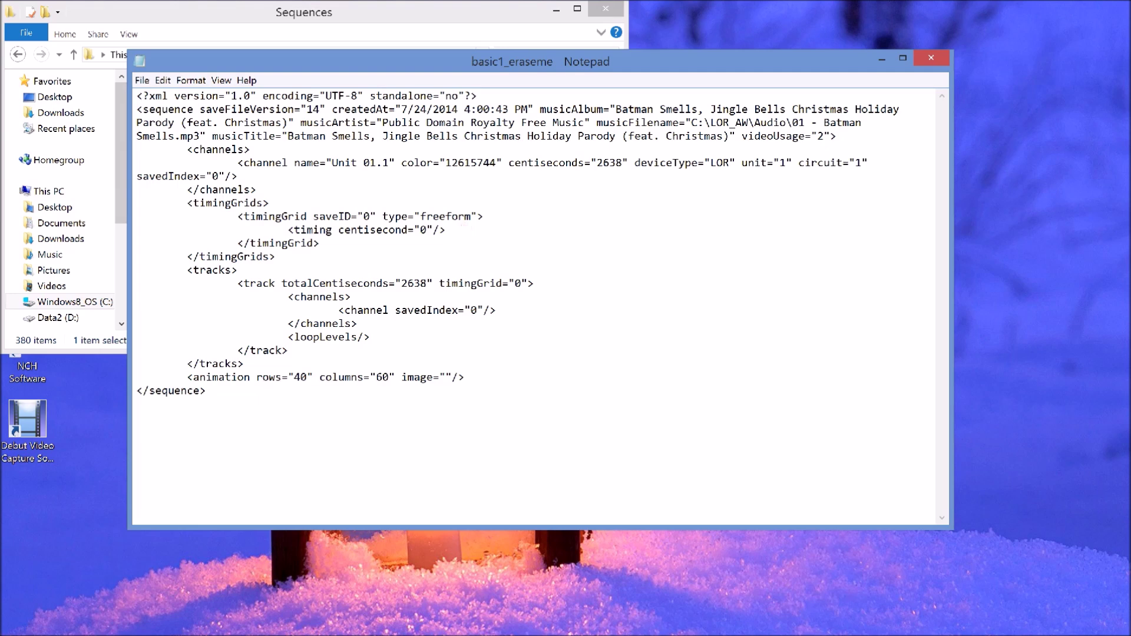
mouse_move(439, 230)
left_mouse_down()
mouse_move(136, 230)
mouse_move(445, 216)
left_mouse_up()
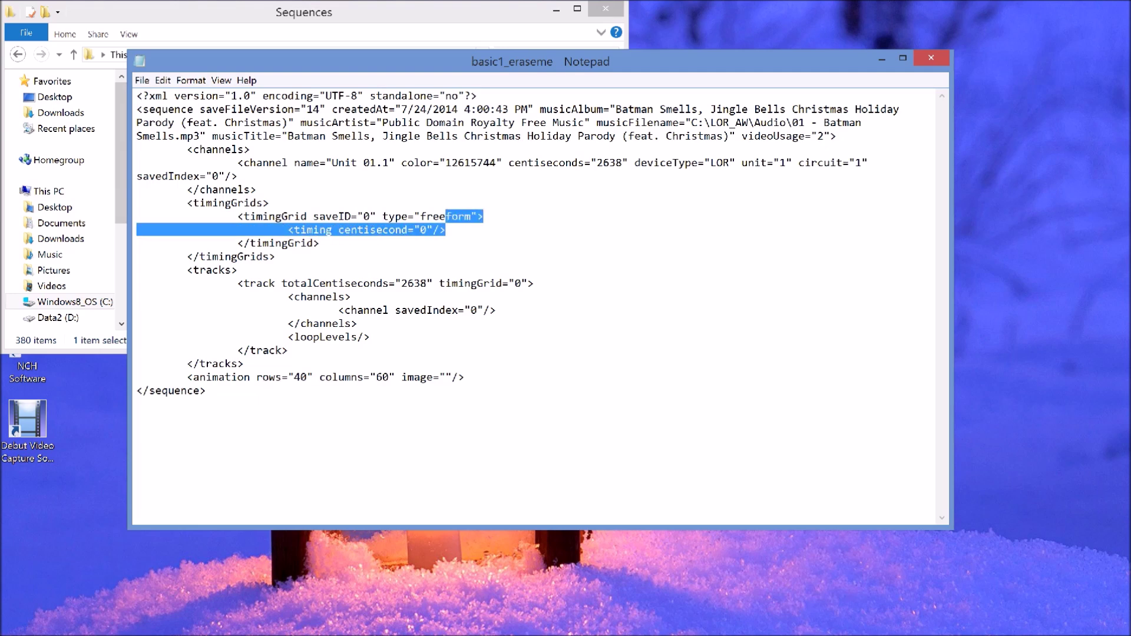
left_click(445, 216)
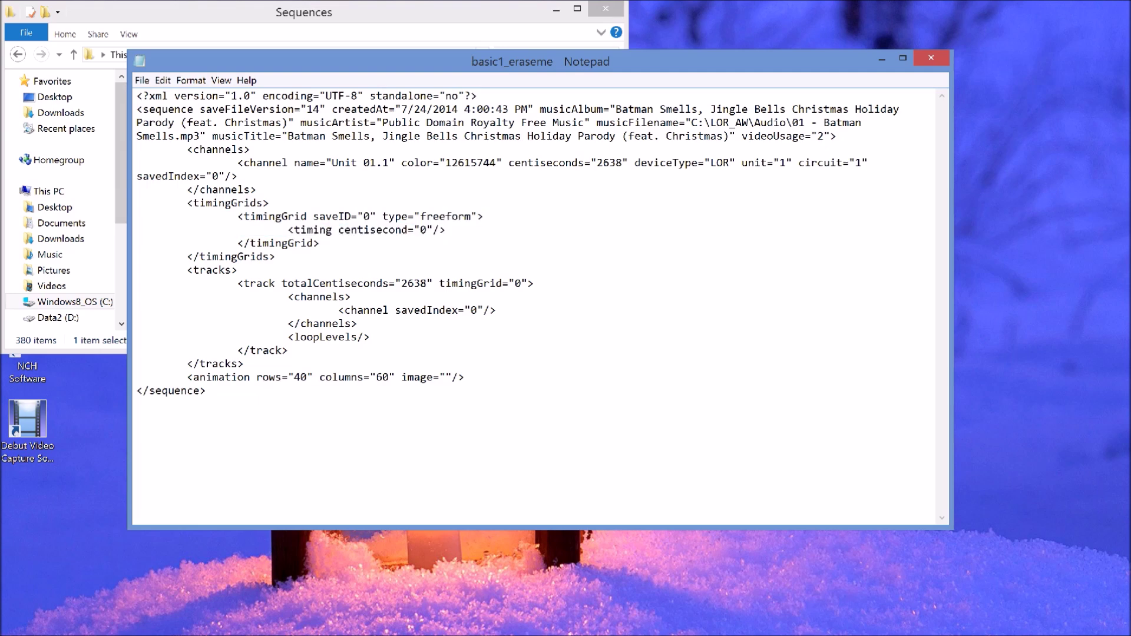
left_click_drag(459, 232, 157, 232)
key("ctrl+c")
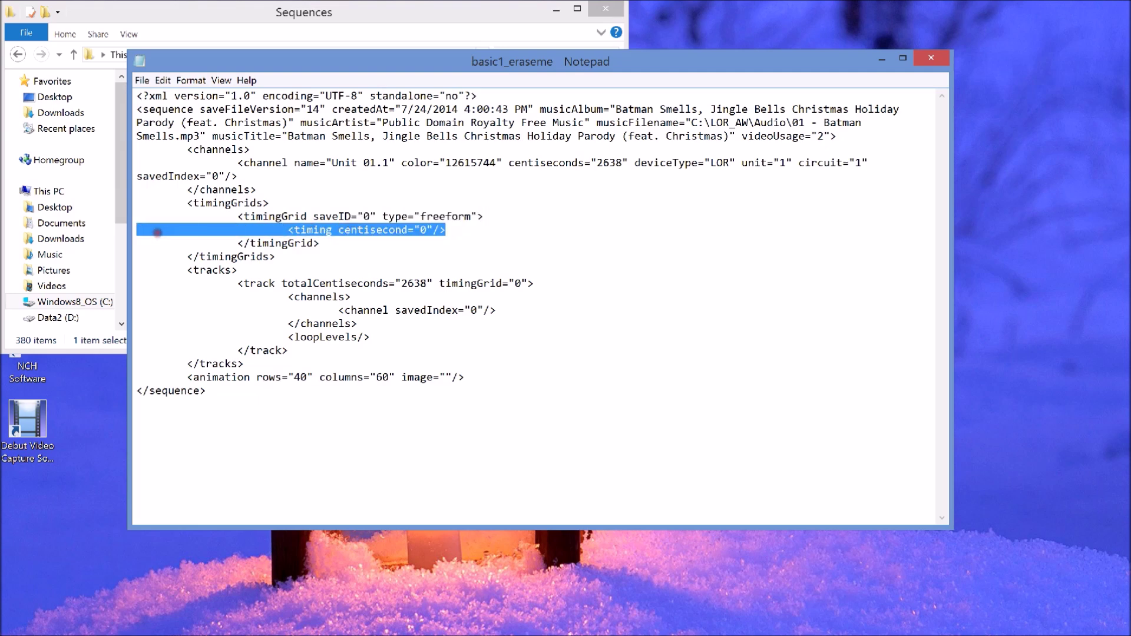
left_click(463, 231)
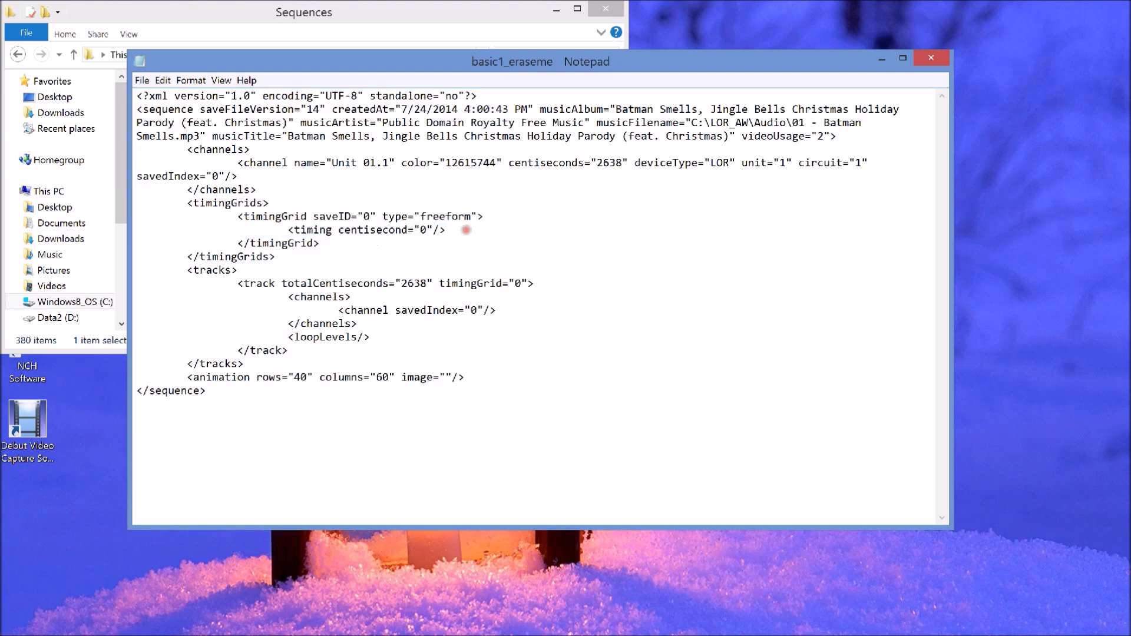
key("Return")
key("ctrl+v")
double_click(423, 244)
type("10")
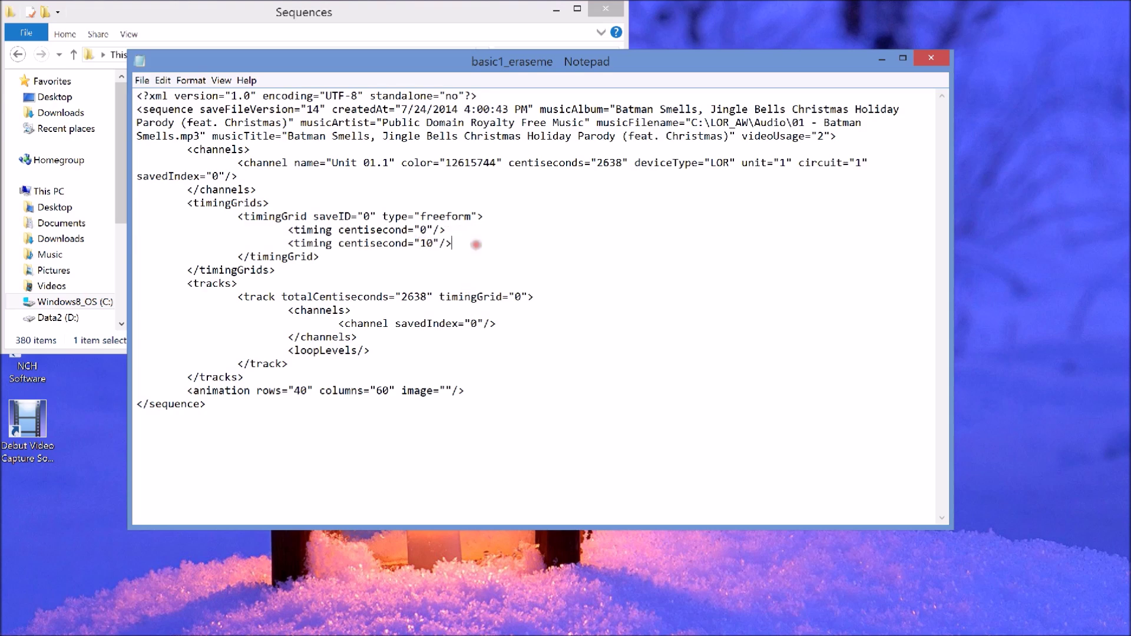
- Add another copy of the timing line below it with a centisecond value of 20
key("Return")
key("ctrl+v")
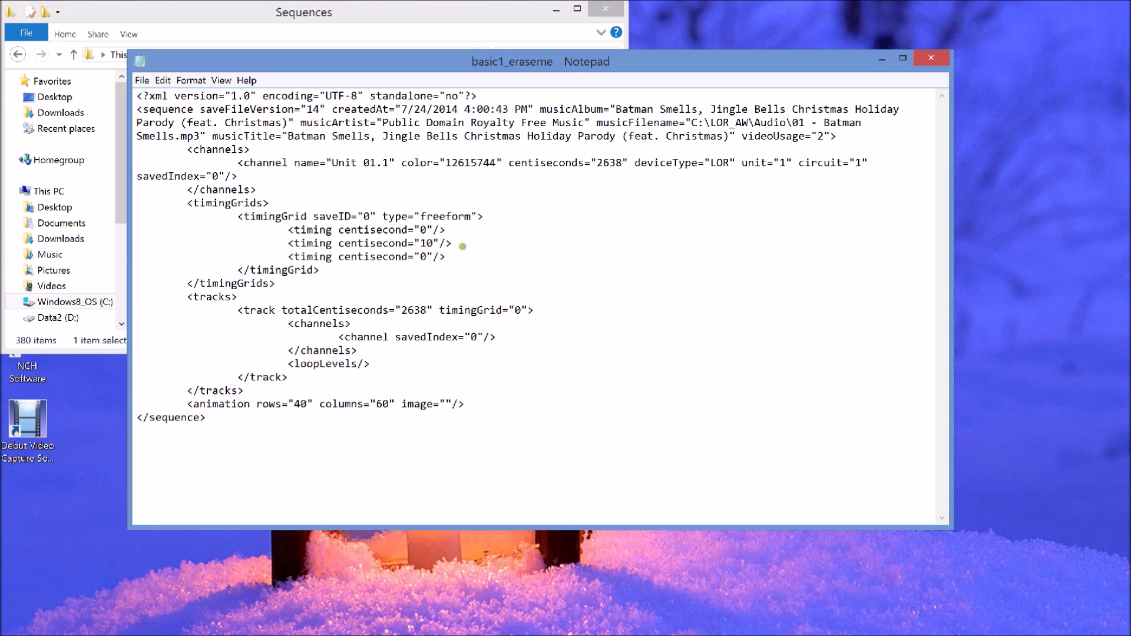
double_click(423, 257)
type("20")
key("End")
- Add a further timing line to the end of the timing grid with a centisecond value of 30
key("Return")
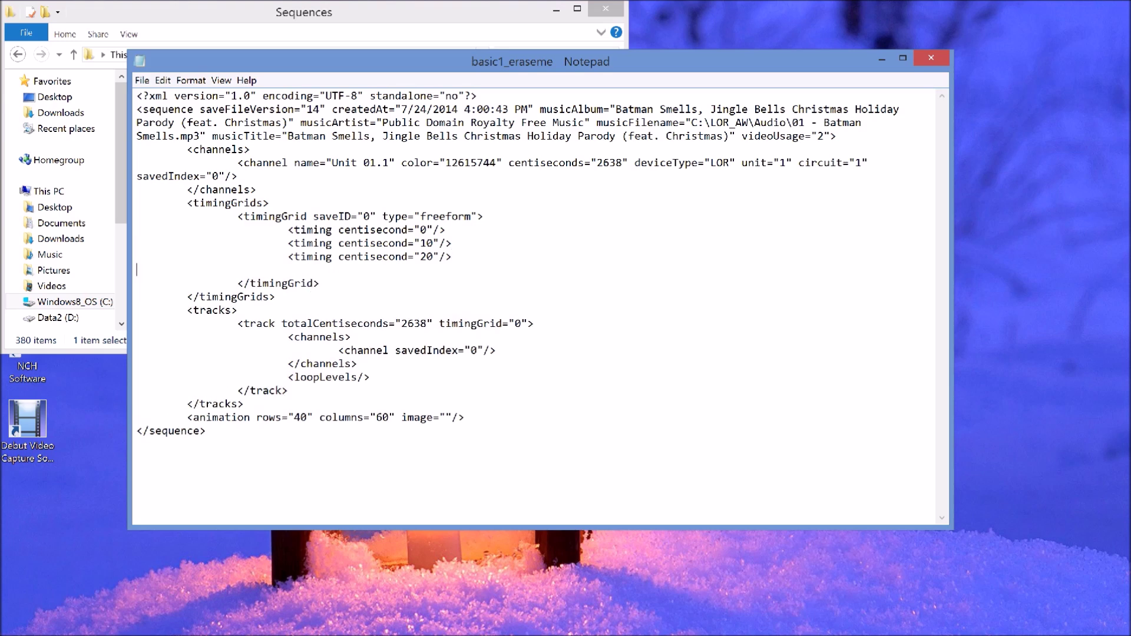
key("ctrl+v")
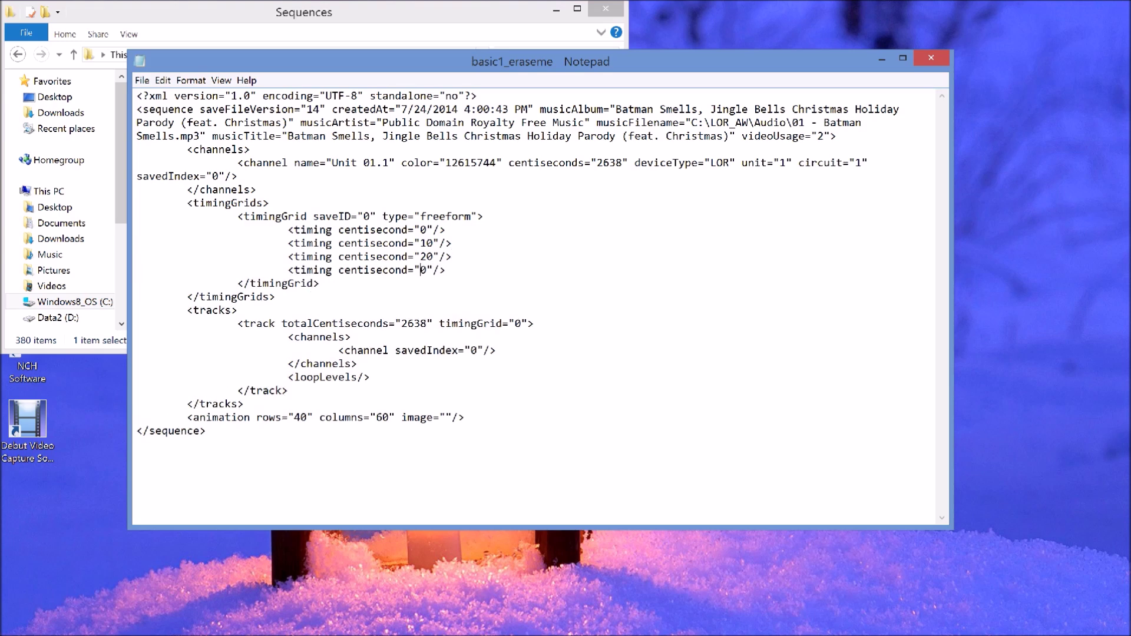
type("3")
- Save the edited XML file and open basic1_eraseme in the Light-O-Rama Sequence Editor
left_click(143, 80)
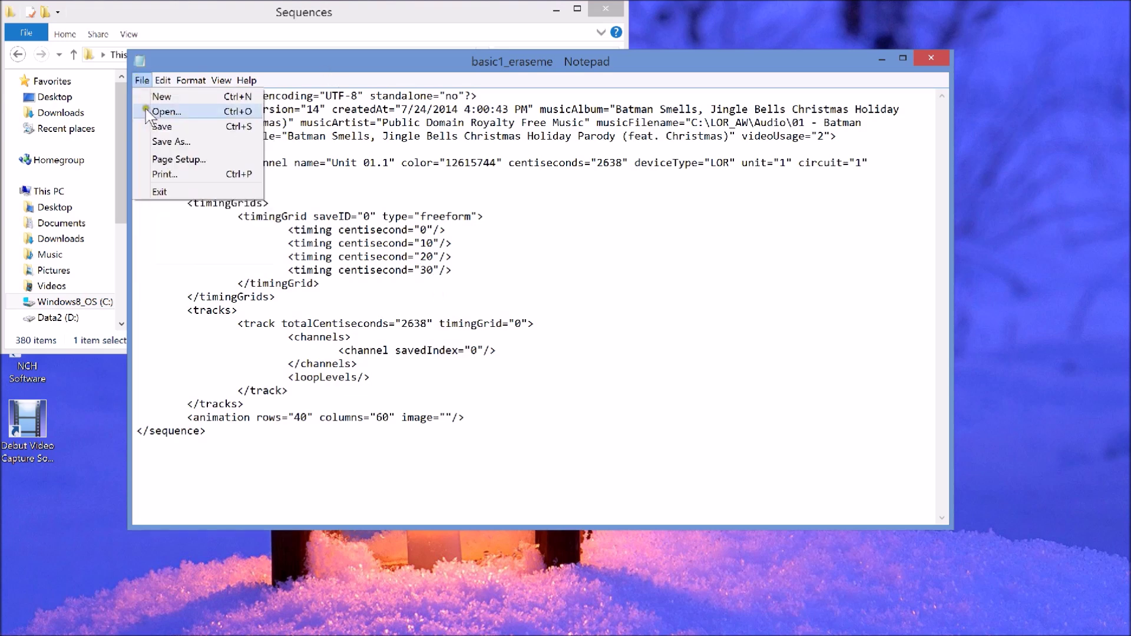
left_click(152, 126)
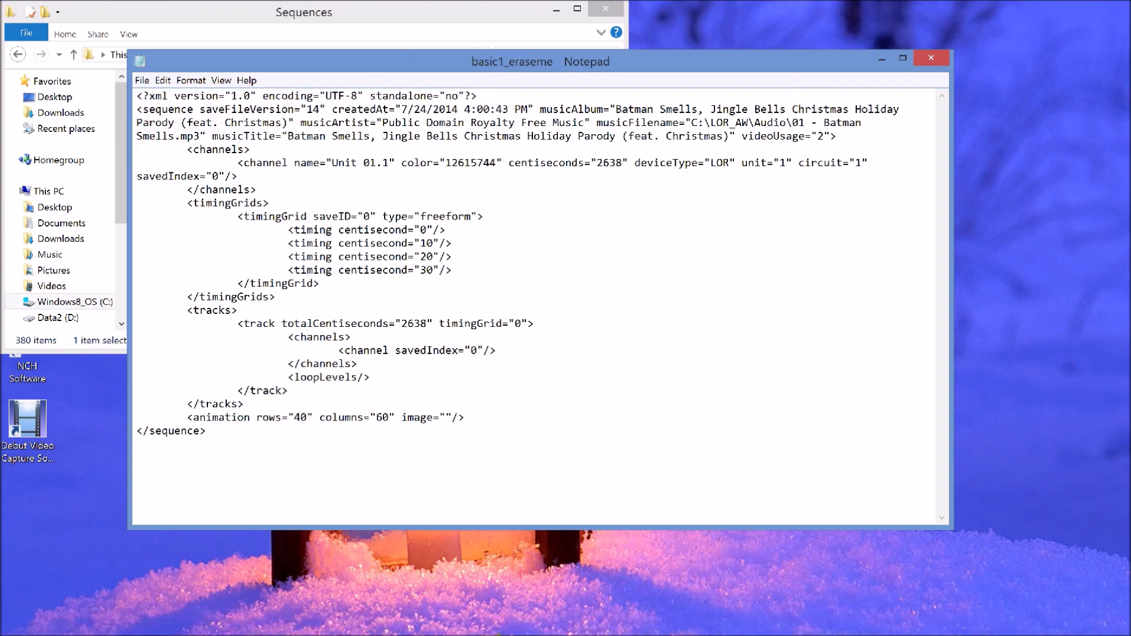
left_click(316, 623)
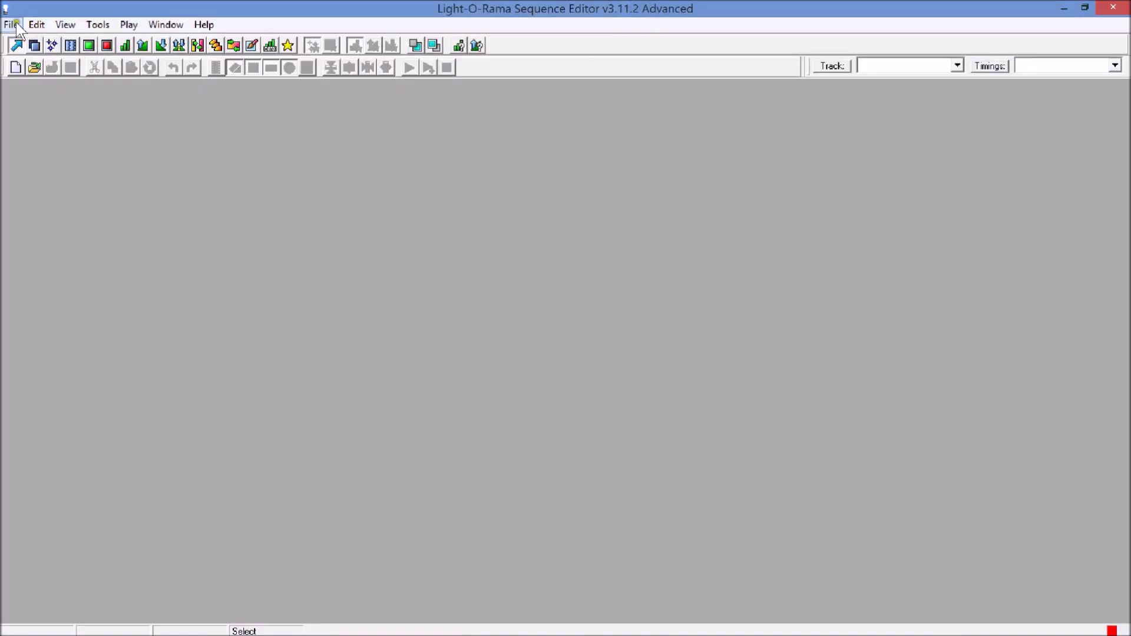
left_click(16, 25)
left_click(30, 59)
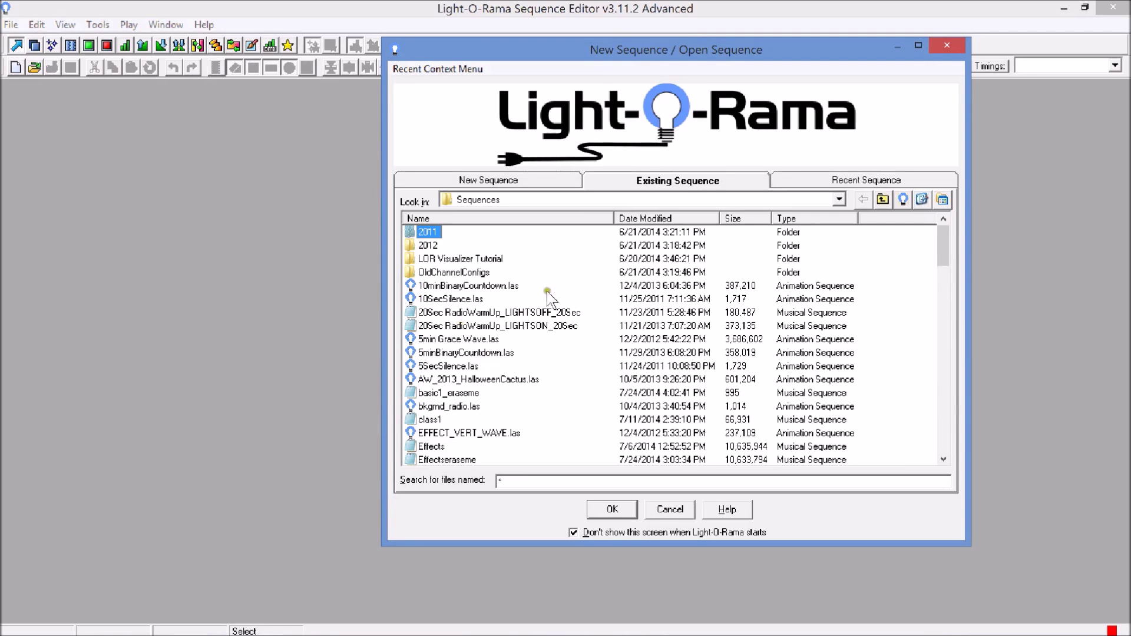
left_click(457, 393)
left_click(613, 508)
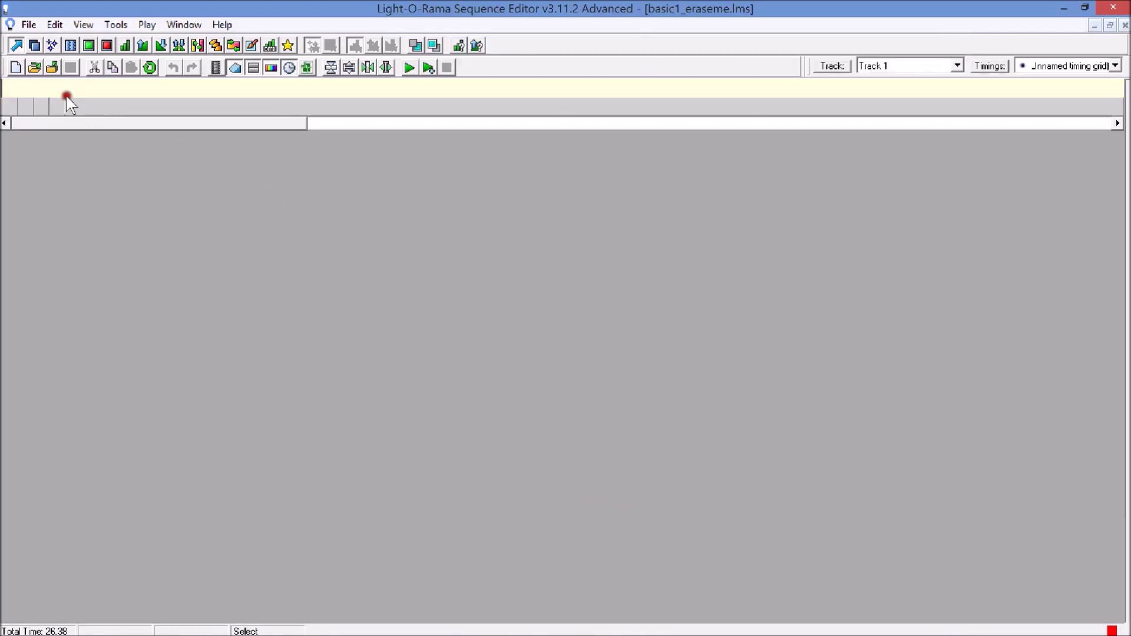
- Check the new timing cells in the Unit 01.1 channel row and briefly play the sequence
double_click(6, 106)
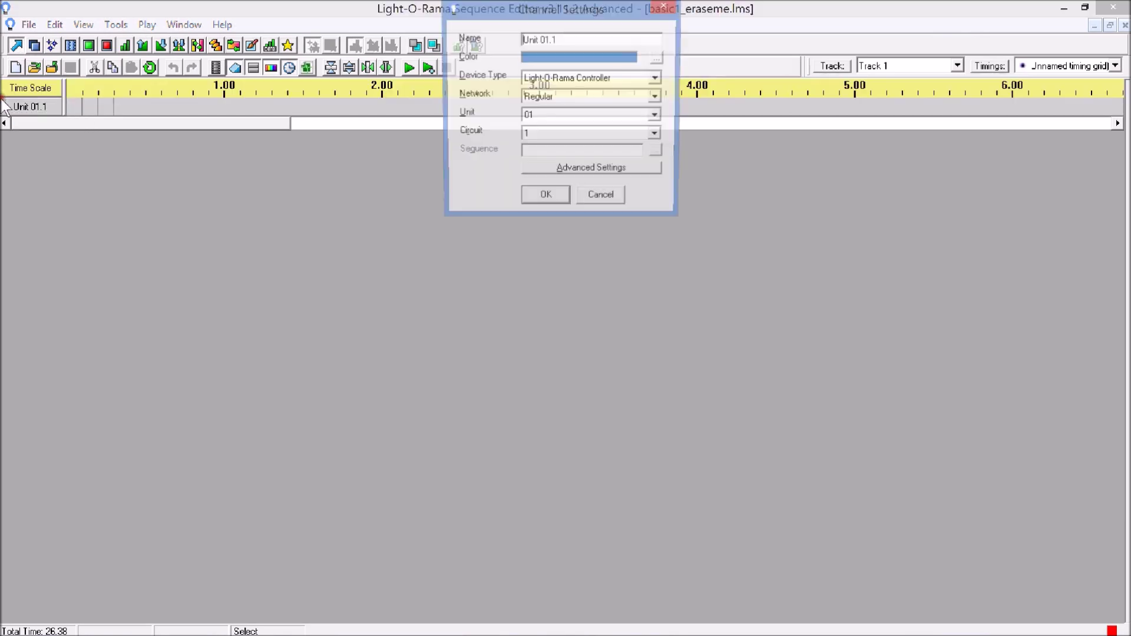
left_click(601, 199)
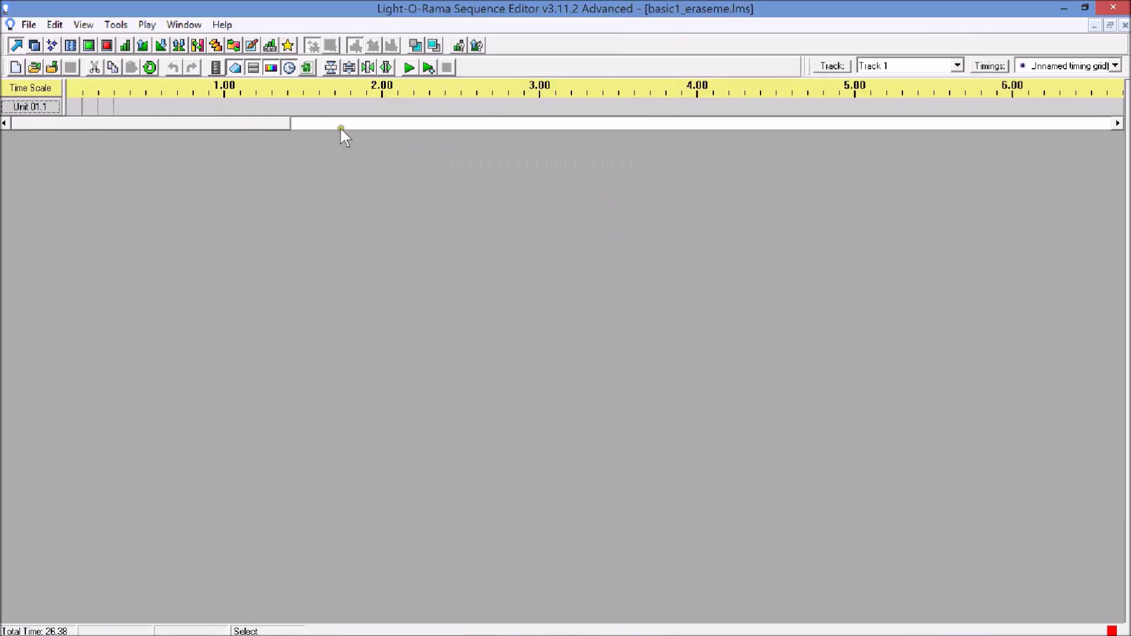
left_click(71, 108)
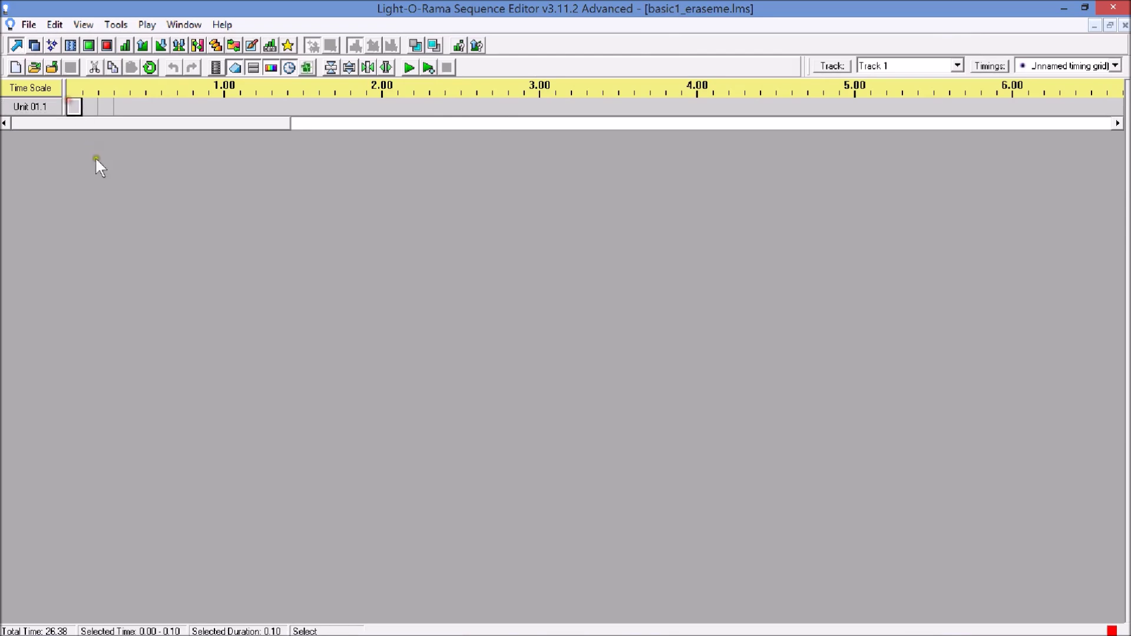
left_click(410, 69)
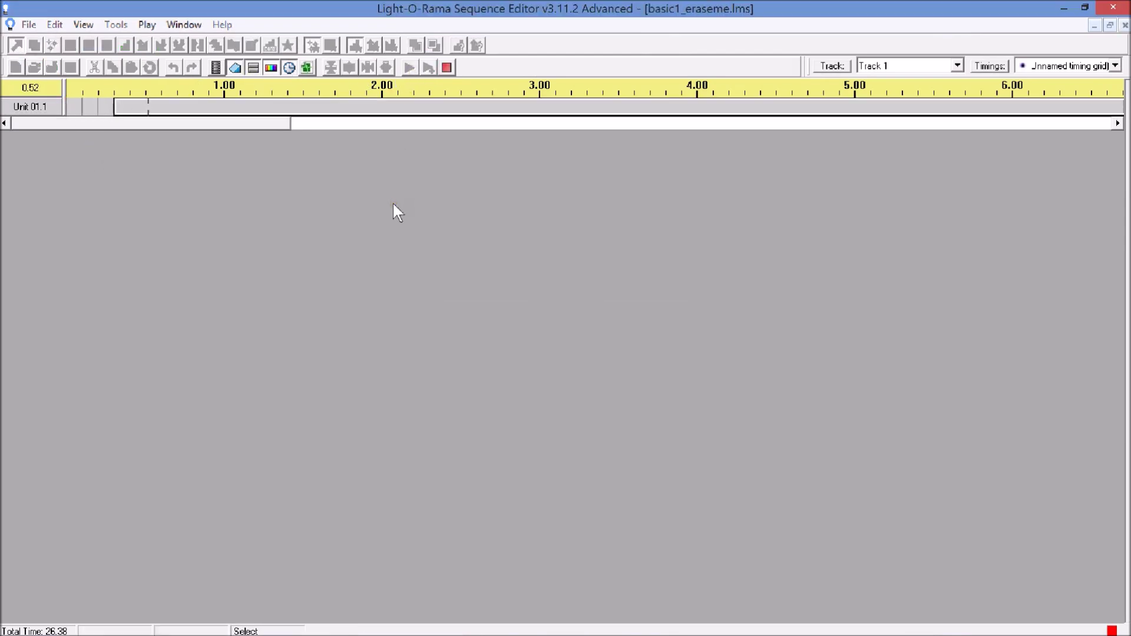
left_click(447, 67)
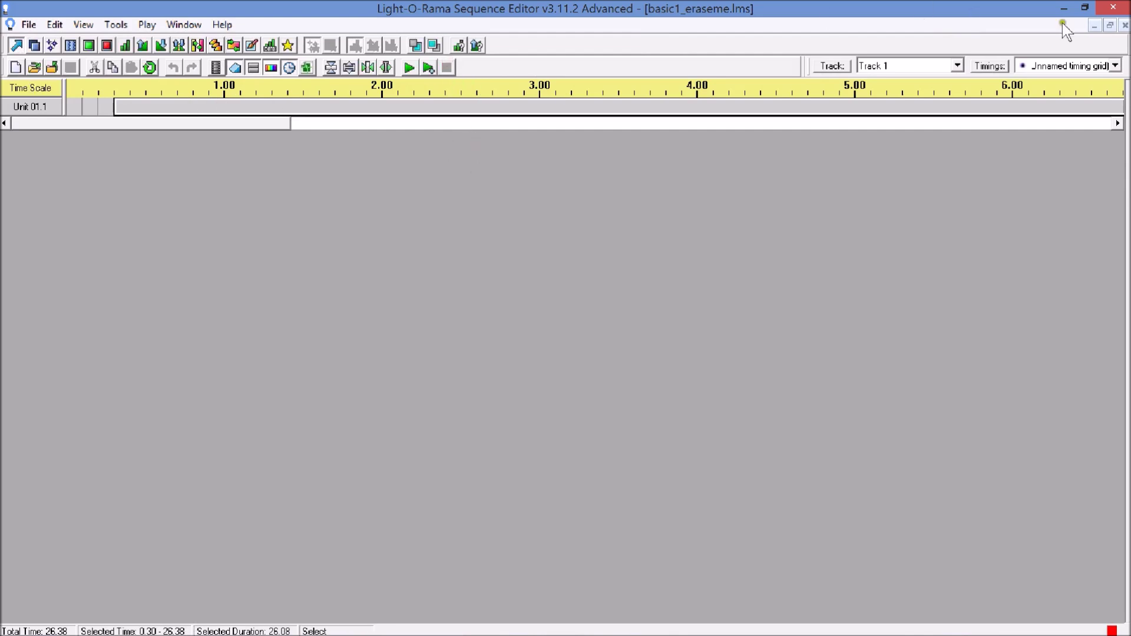
- Close the sequence without editing it and switch to Audacity
left_click(1123, 26)
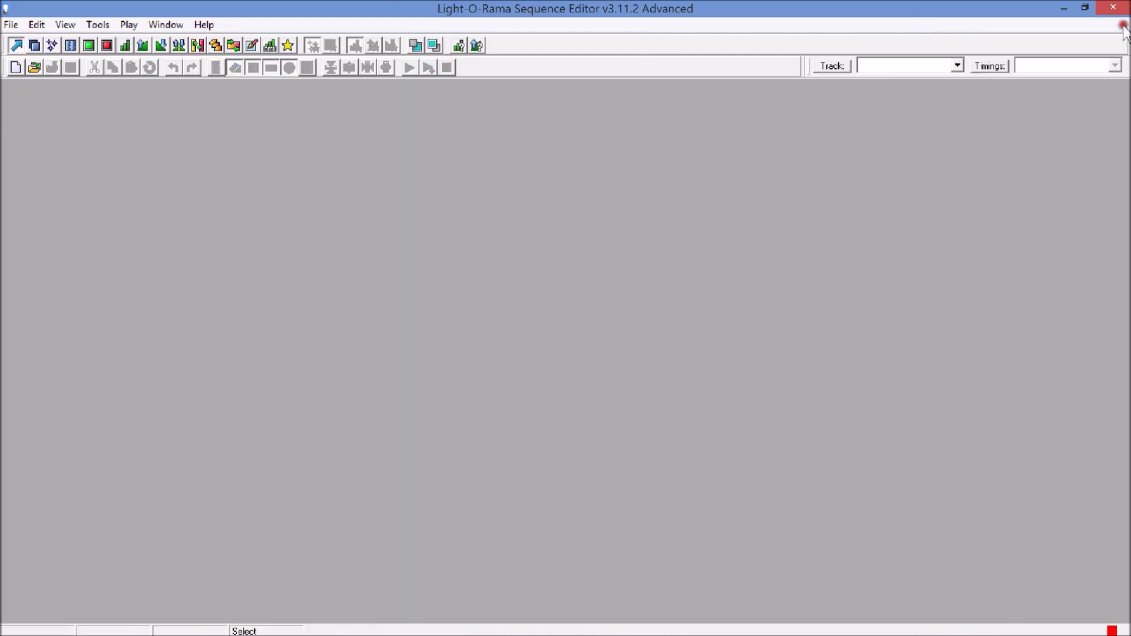
left_click(1064, 8)
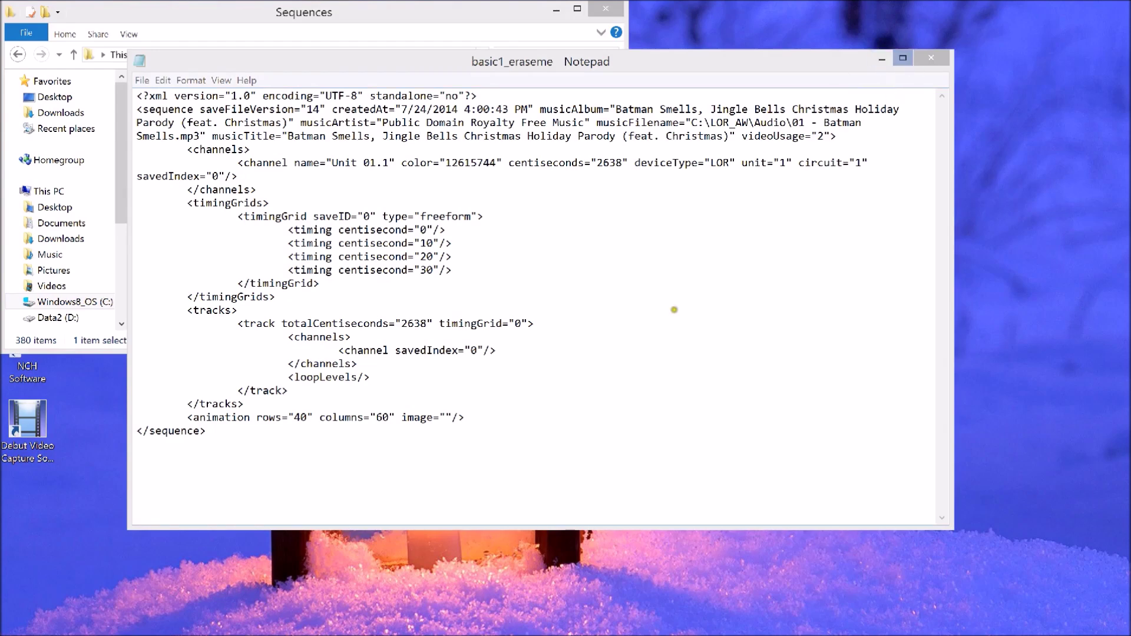
left_click(399, 624)
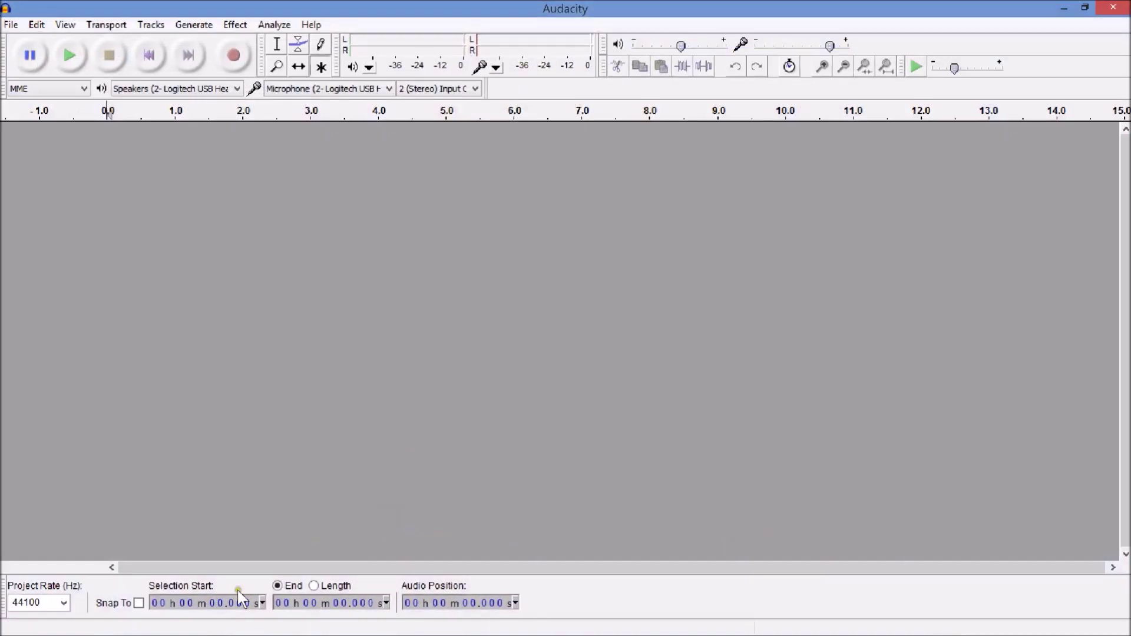
- Switch to Internet Explorer and look up nutcracker123/nutcracker/releases
mouse_move(242, 631)
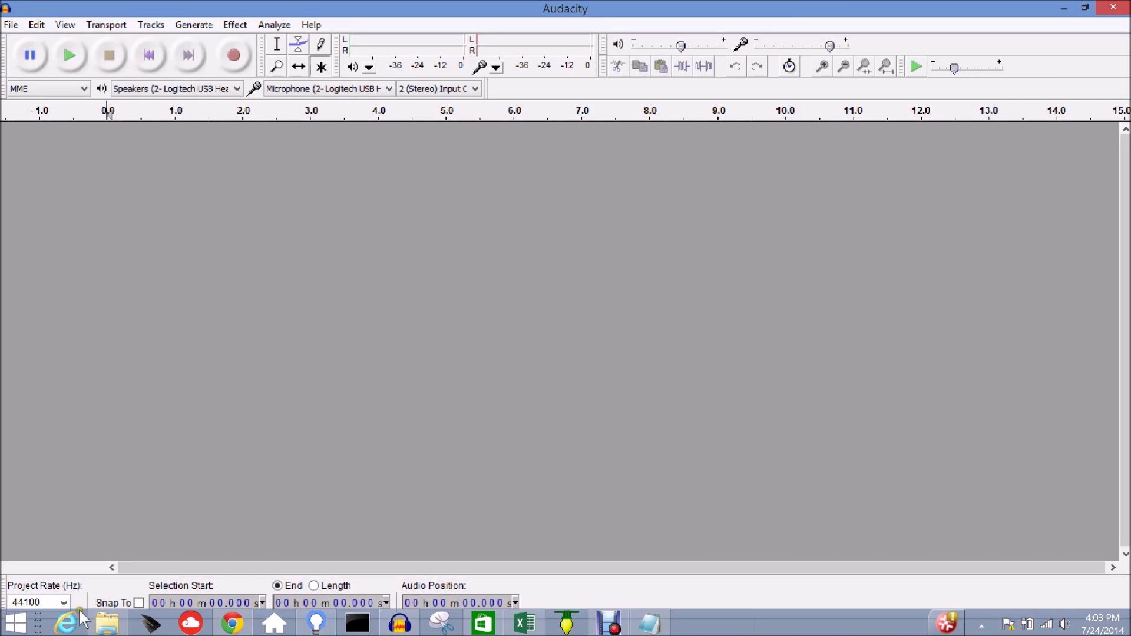
left_click(69, 625)
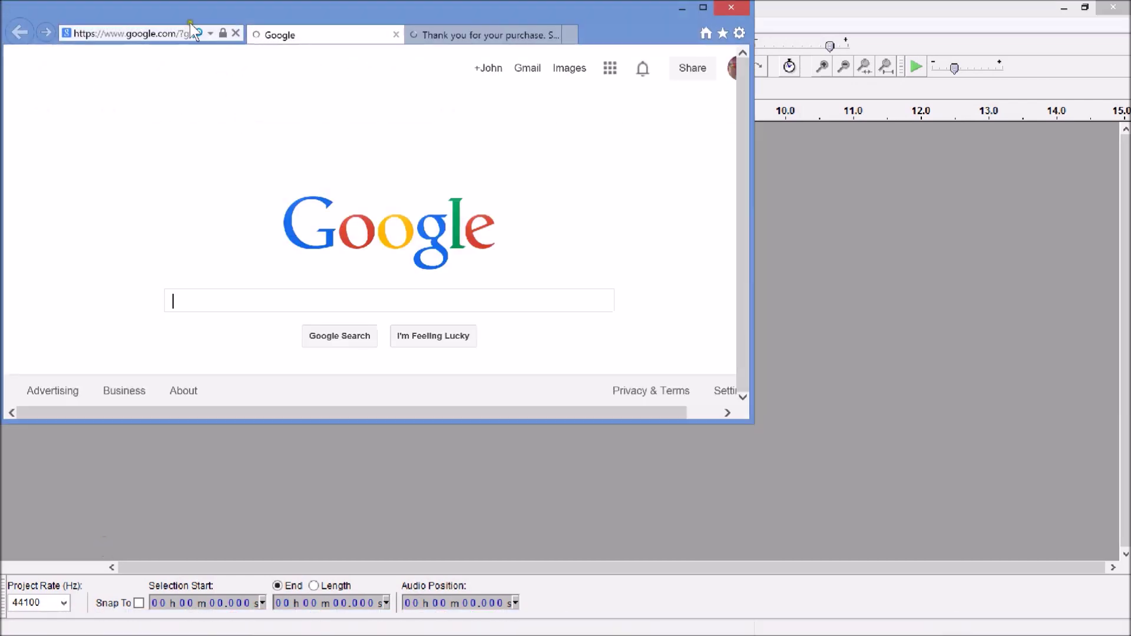
left_click(150, 33)
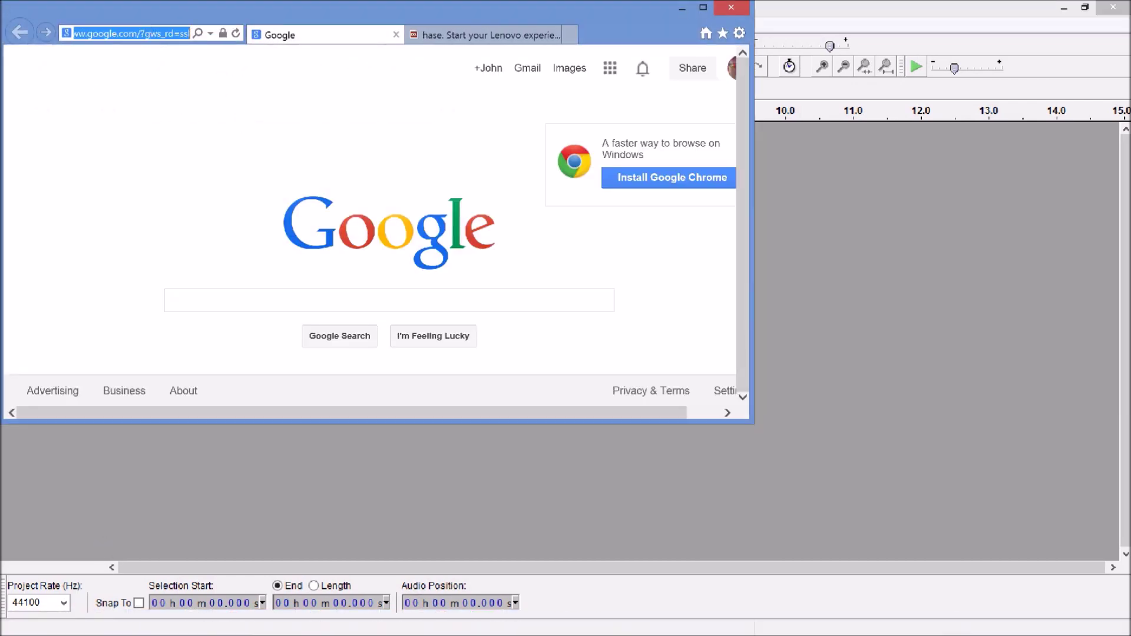
type("nutc")
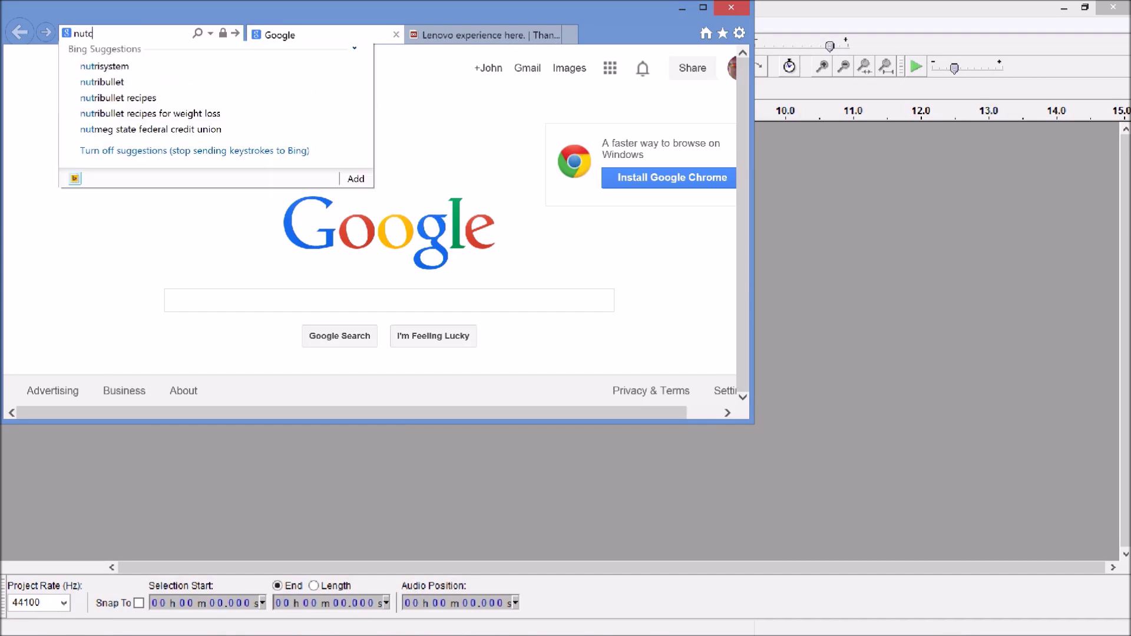
type("racker")
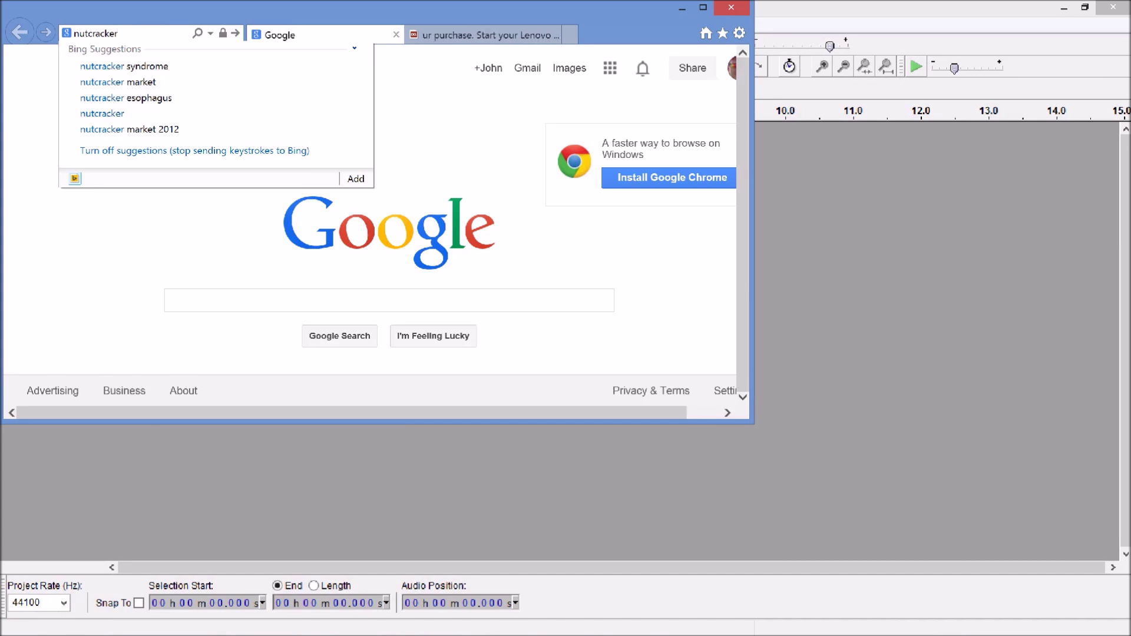
type("123/nutcracke")
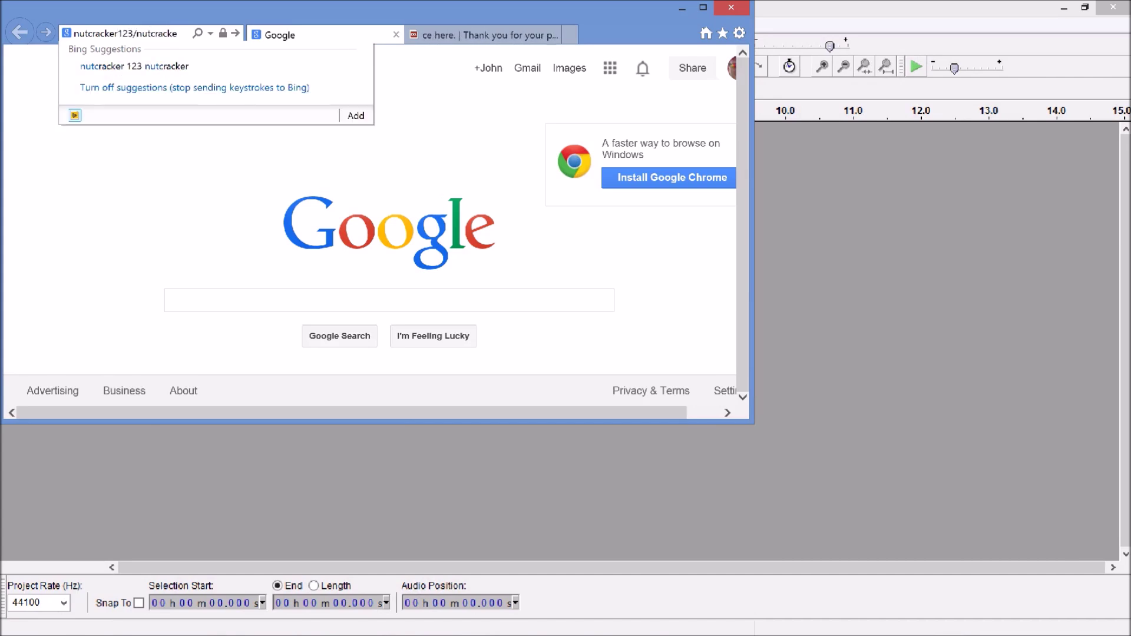
type("index.php")
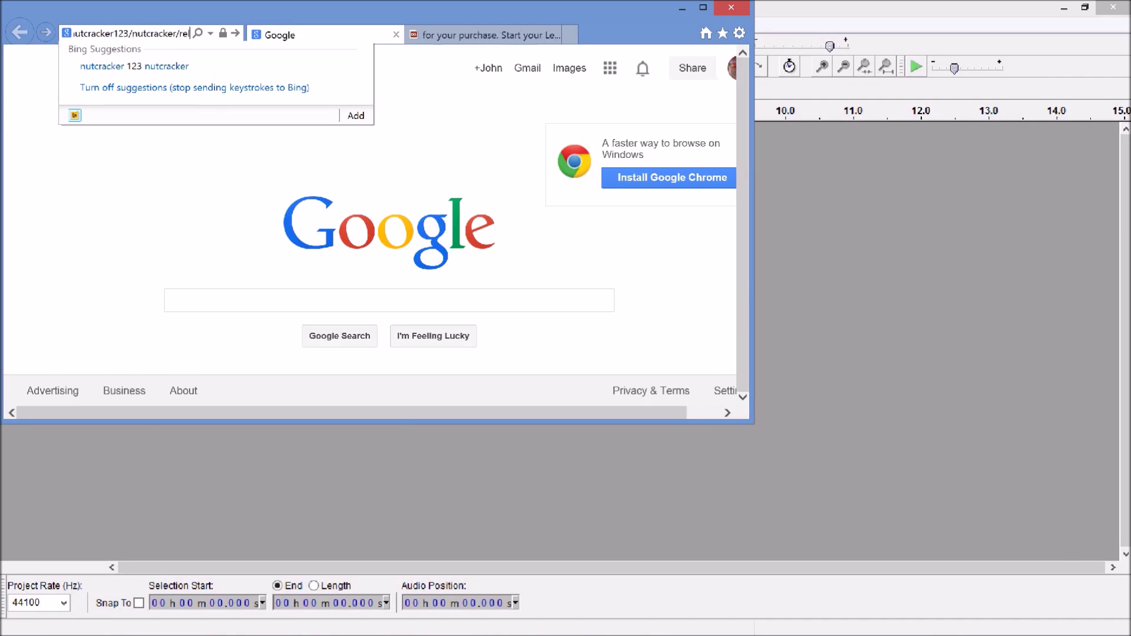
key("Return")
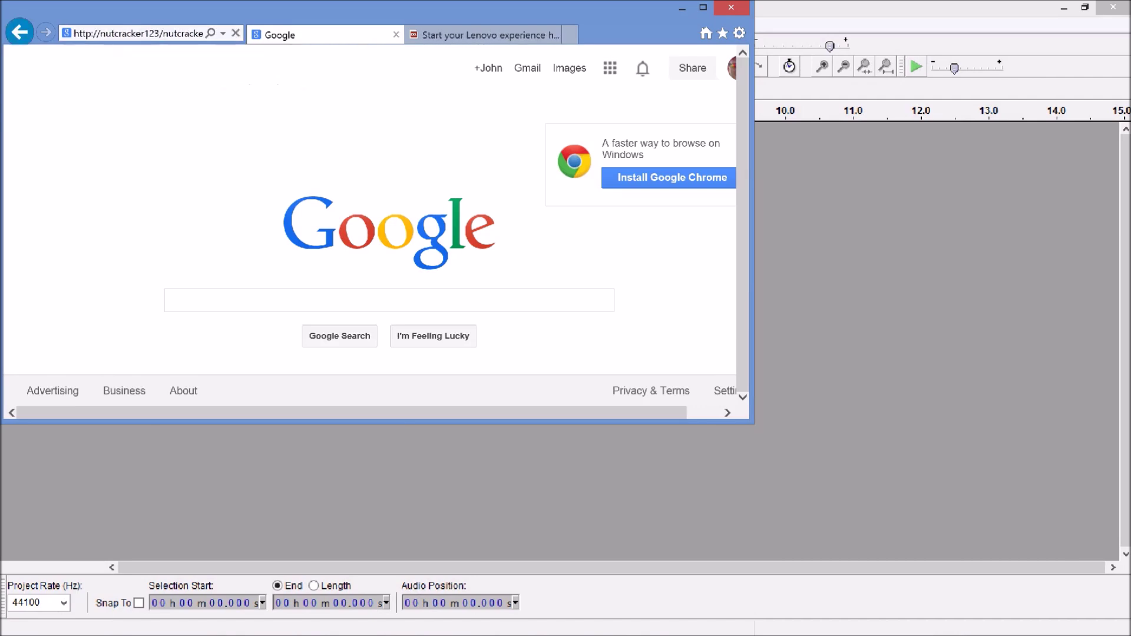
- Open the "Useful Links - Nutcracker - Home" search result and highlight the Queen Mary Vamp plugins for Audacity, Windows self install link
double_click(181, 33)
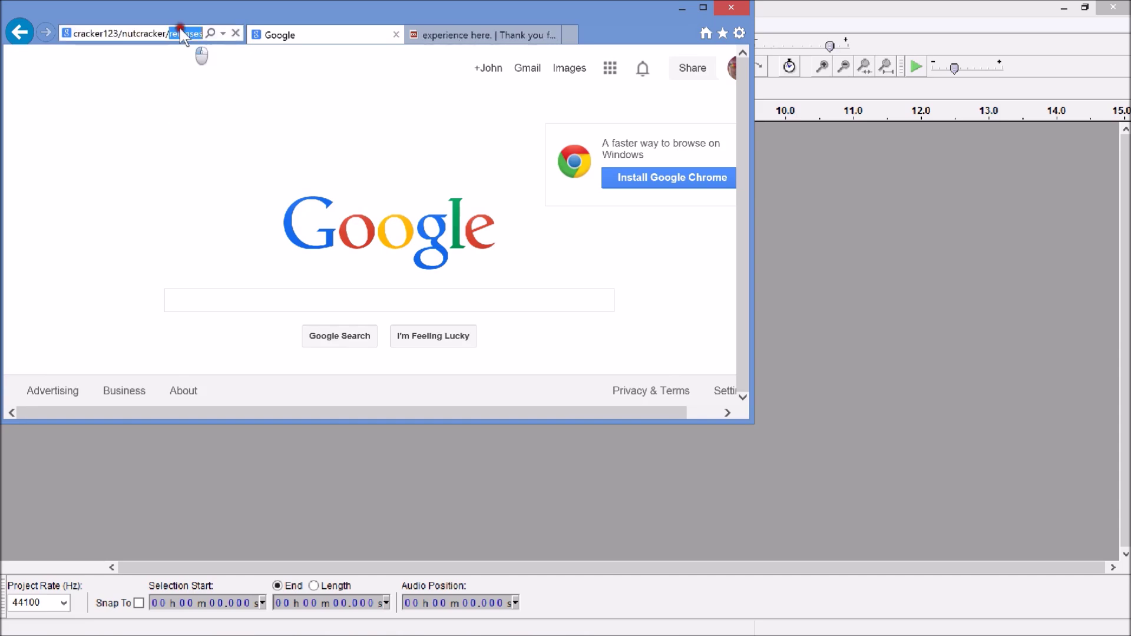
left_click(228, 301)
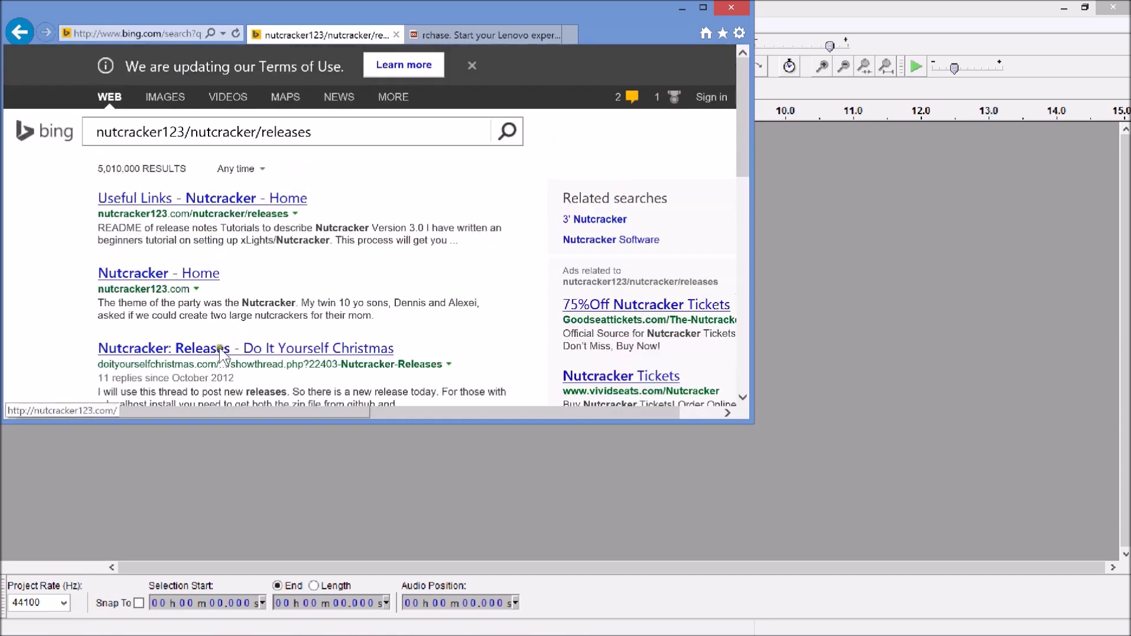
left_click(323, 137)
left_click_drag(323, 137, 32, 124)
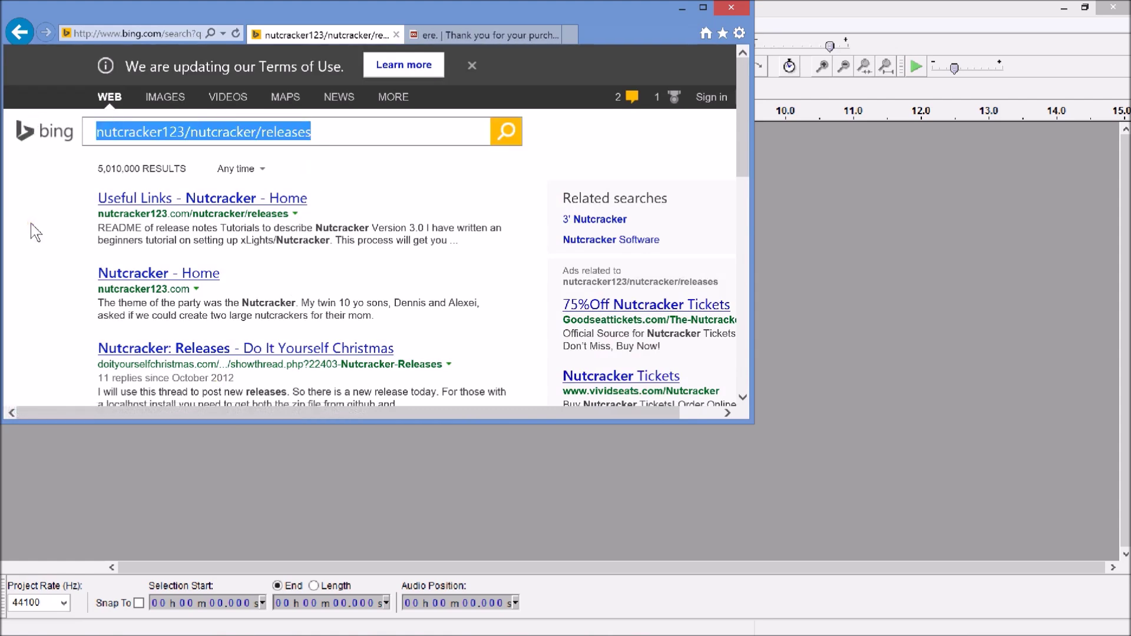
left_click(229, 200)
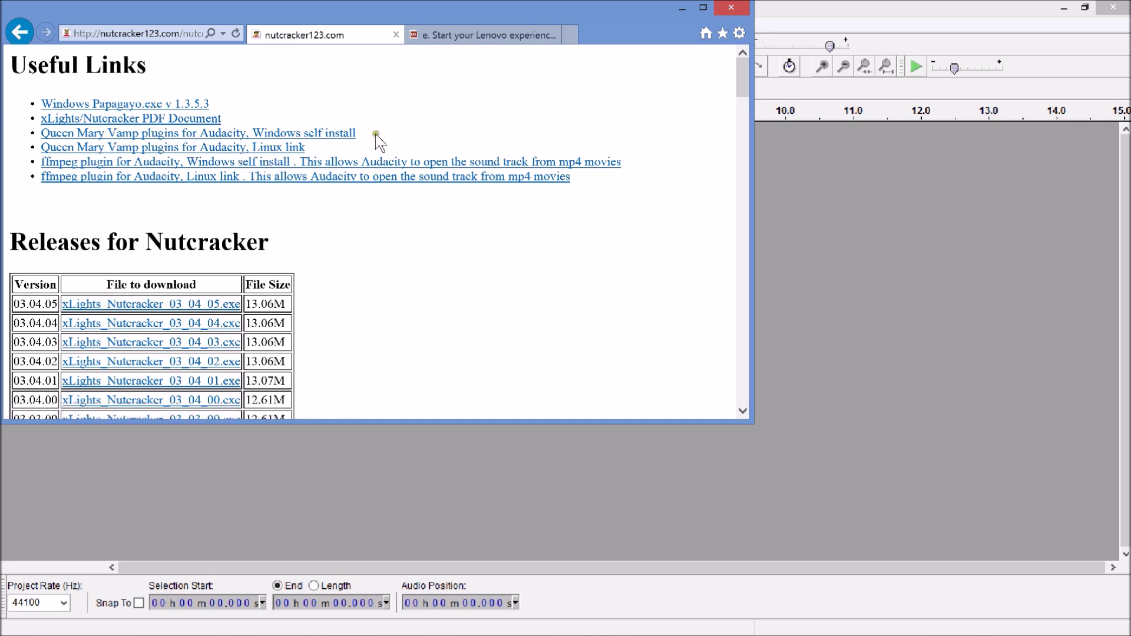
left_click_drag(375, 132, 47, 140)
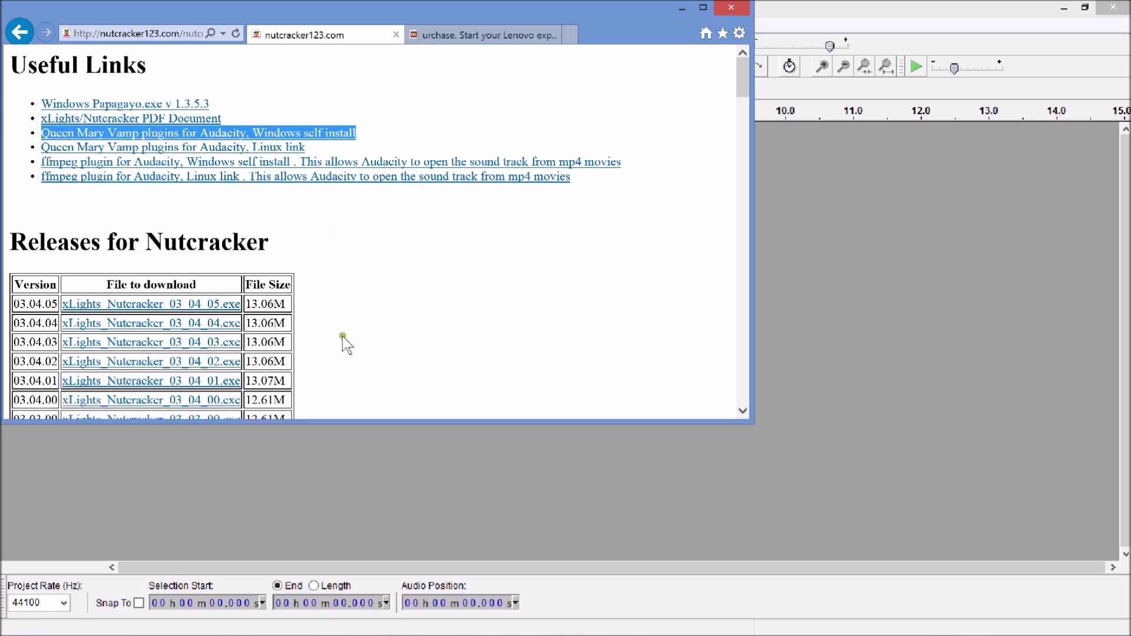
- Return to Audacity and examine the list of available analysis plugins
left_click(682, 8)
left_click(271, 26)
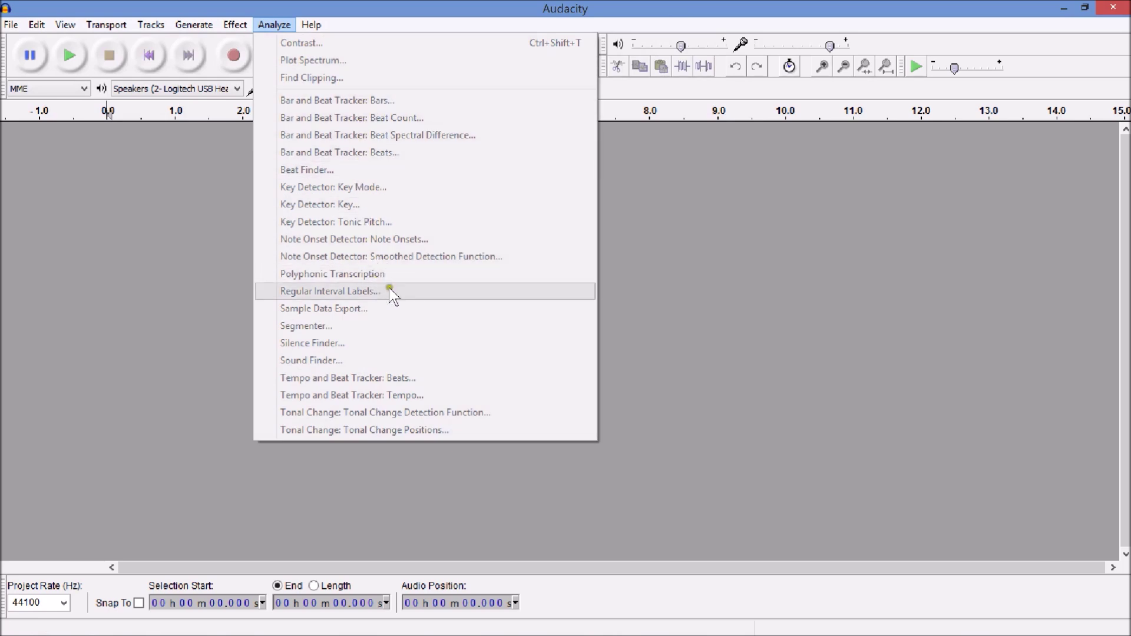
left_click(329, 13)
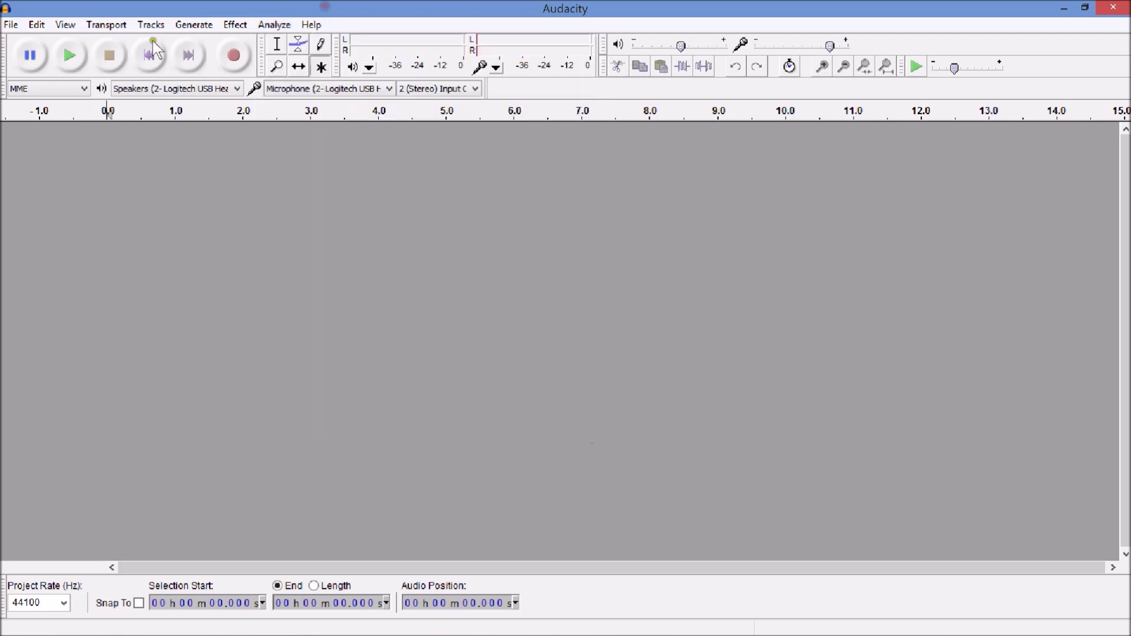
- Open the "01 - Batman Smells" audio file in a project
left_click(13, 24)
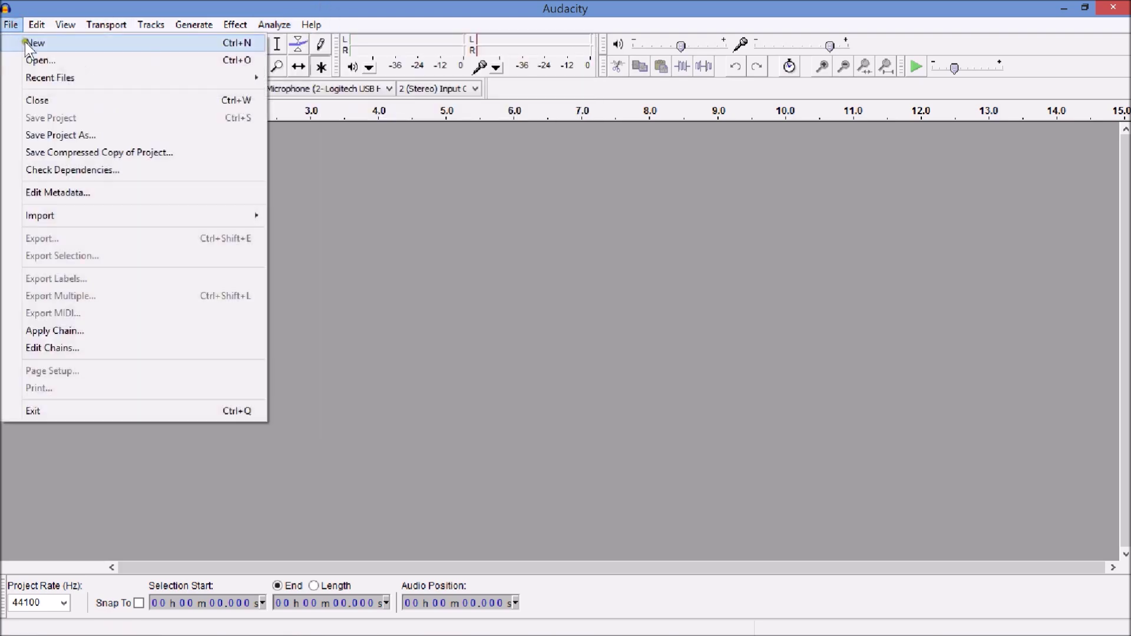
left_click(38, 58)
double_click(152, 121)
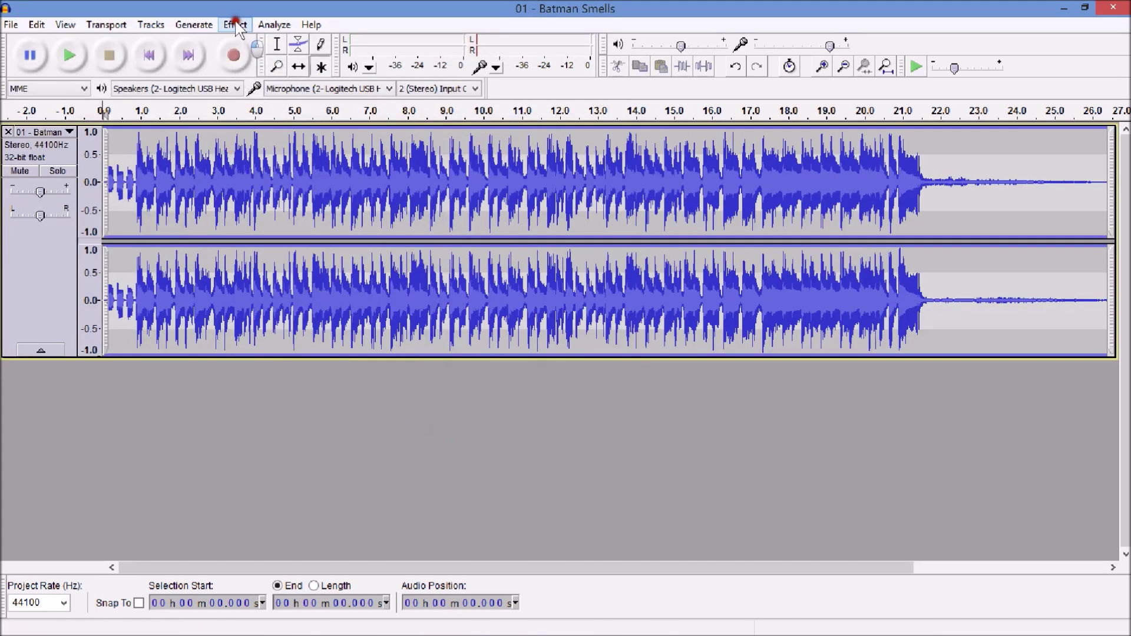
- Run Note Onset Detector: Note Onsets on the whole track with the Complex Domain onset detection function type
left_click(262, 25)
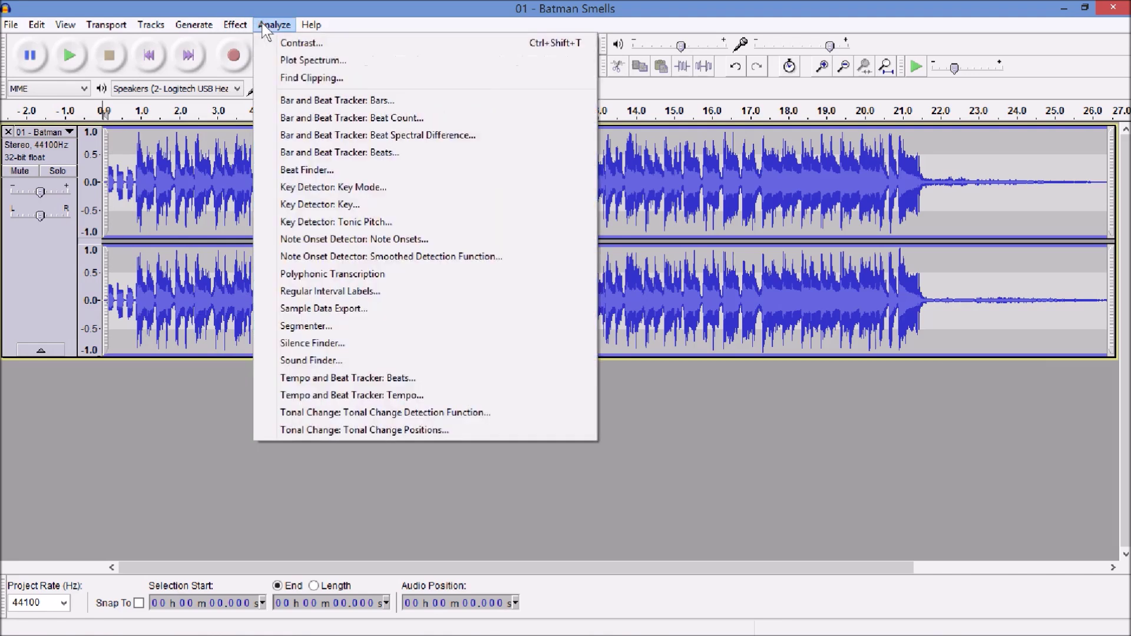
left_click(360, 240)
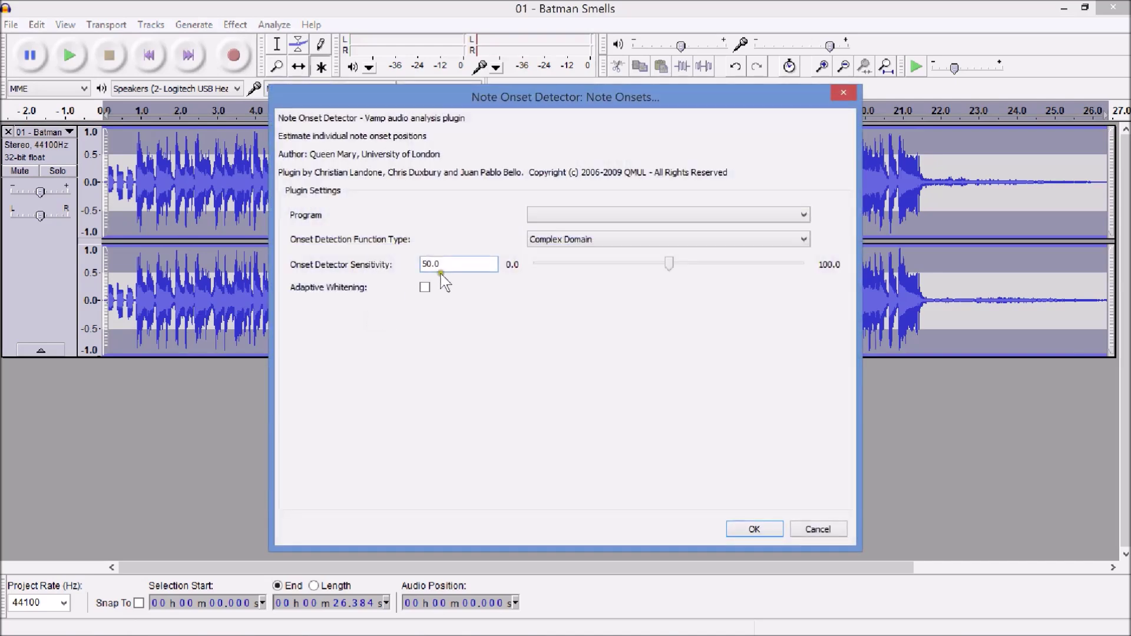
left_click(801, 246)
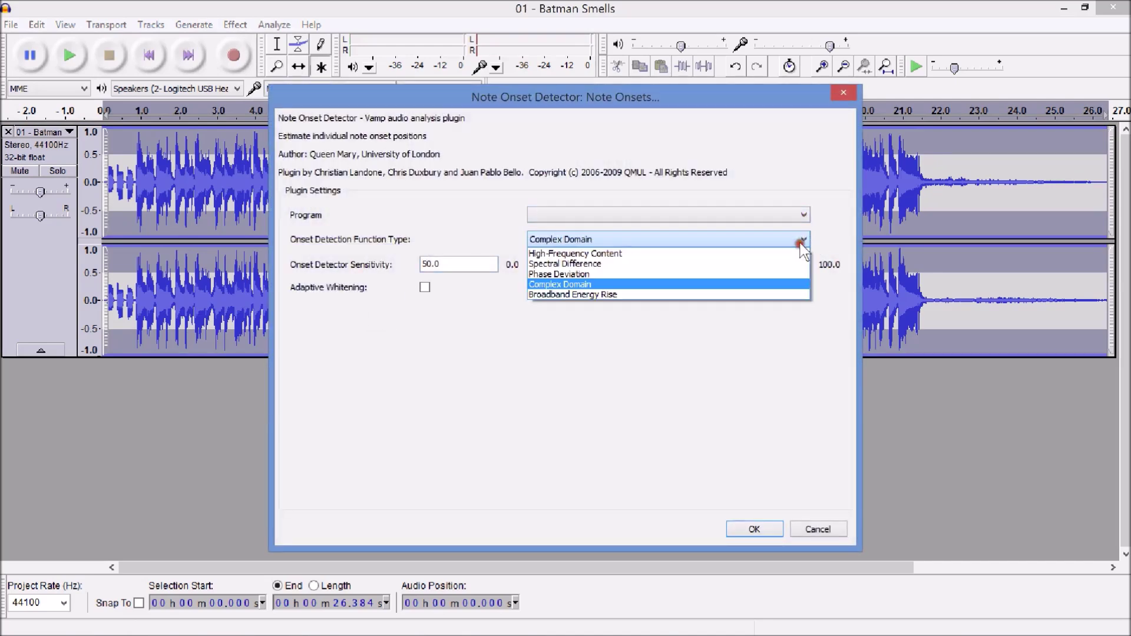
left_click(664, 274)
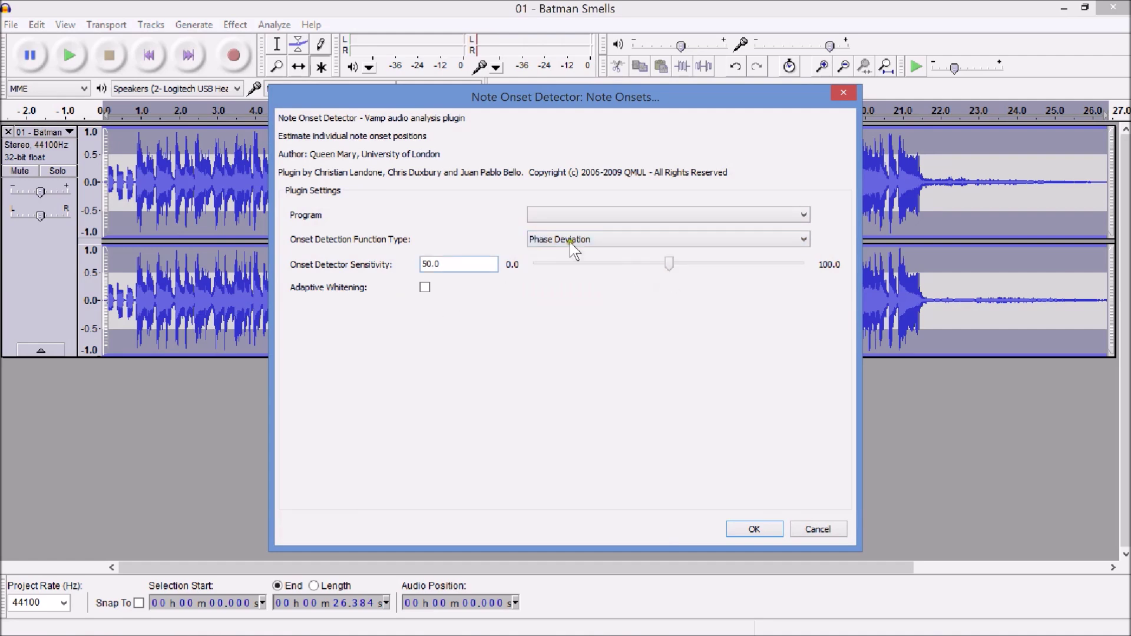
left_click(801, 239)
left_click(601, 283)
left_click(755, 530)
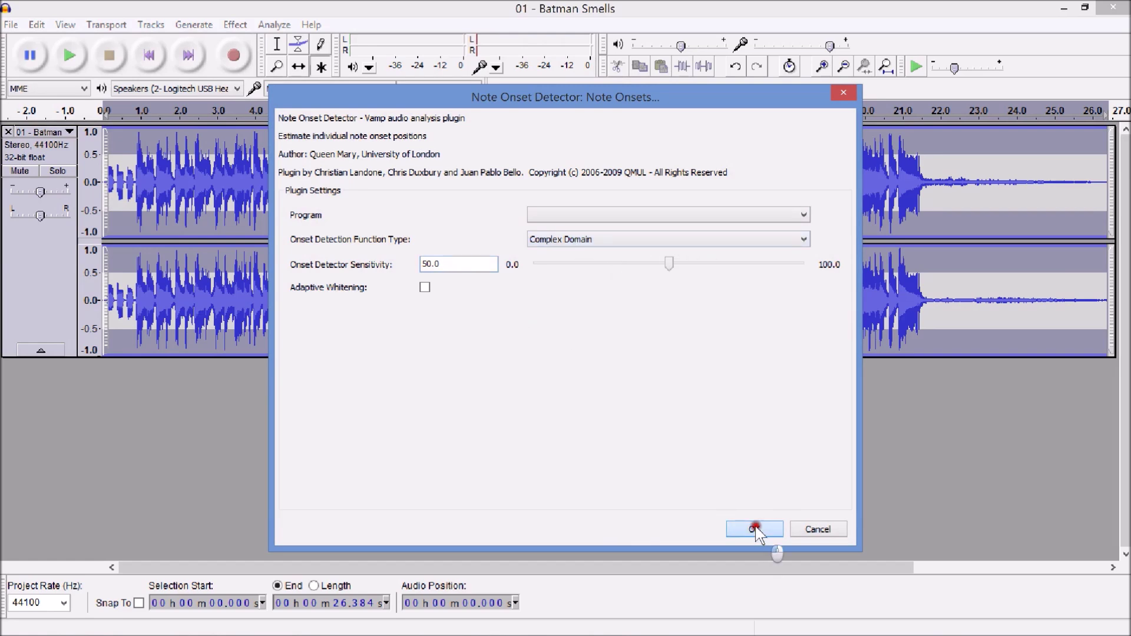
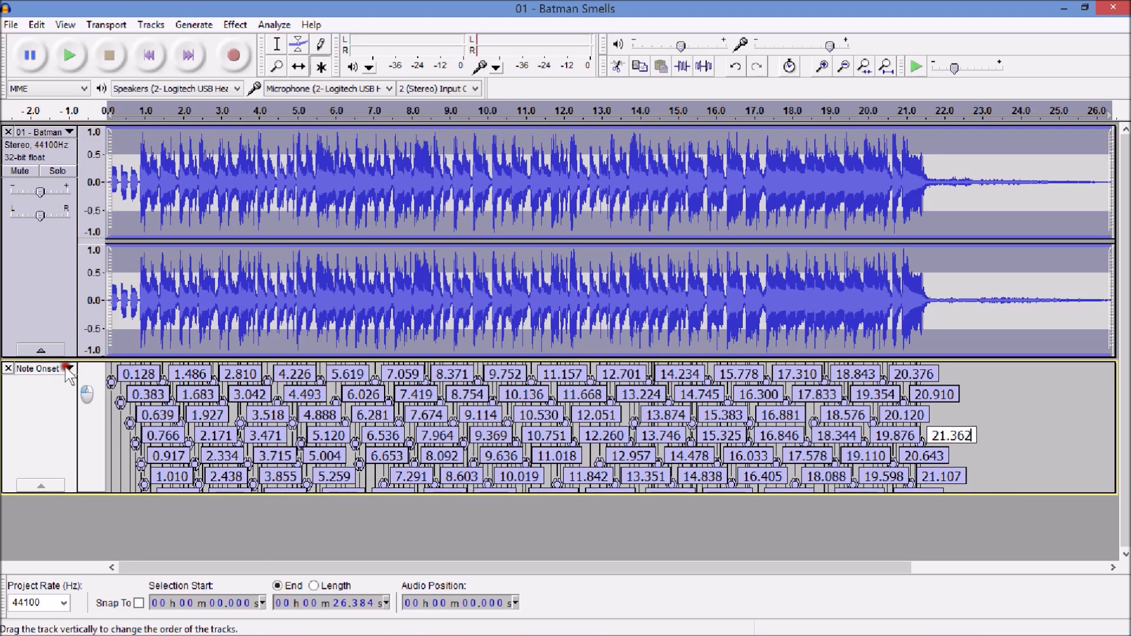
- Rename the Note Onset label track to OUTPUTTIMEING
left_click(59, 388)
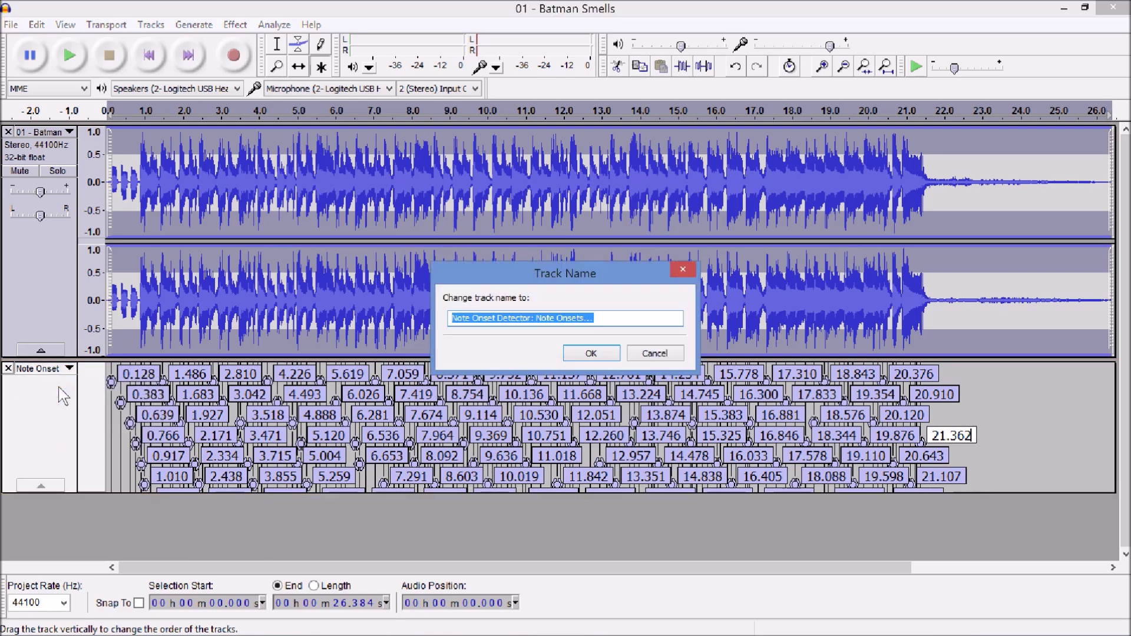
type("OUTPUT")
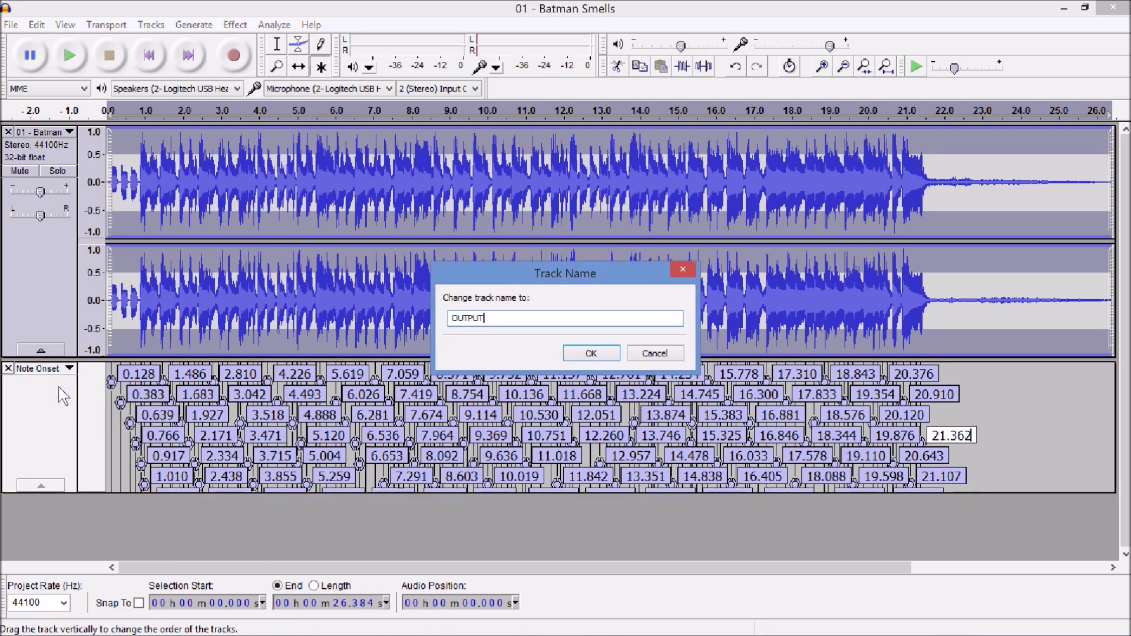
type("TIMEING")
key("Return")
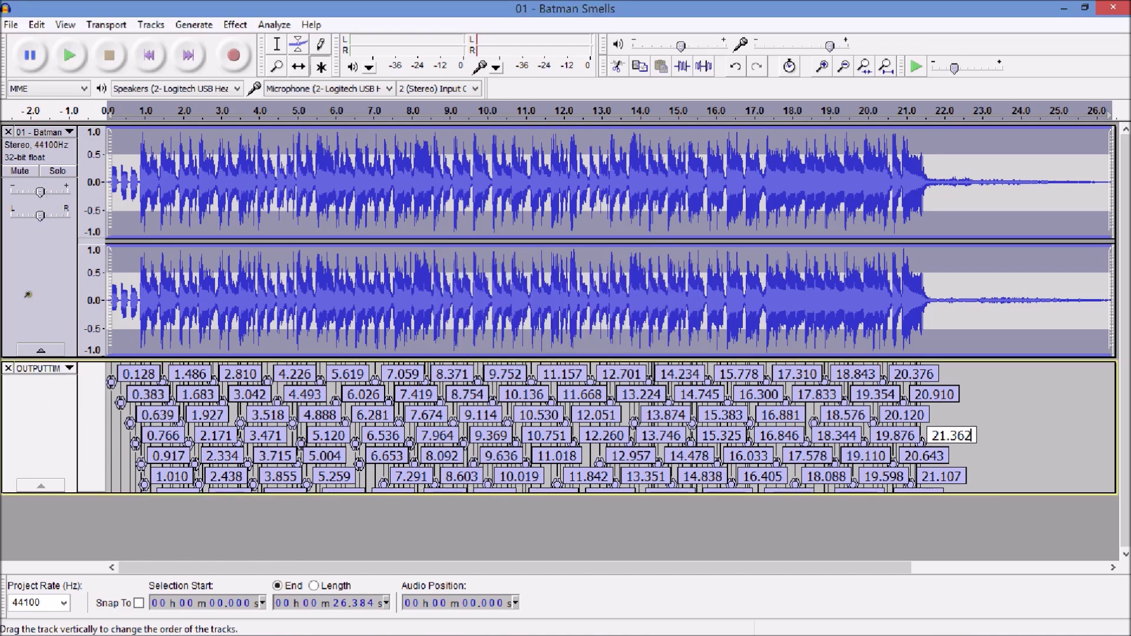
- Export the labels as a .txt file named OUTPUTTIMEING to the Data2 (D:) drive
left_click(17, 25)
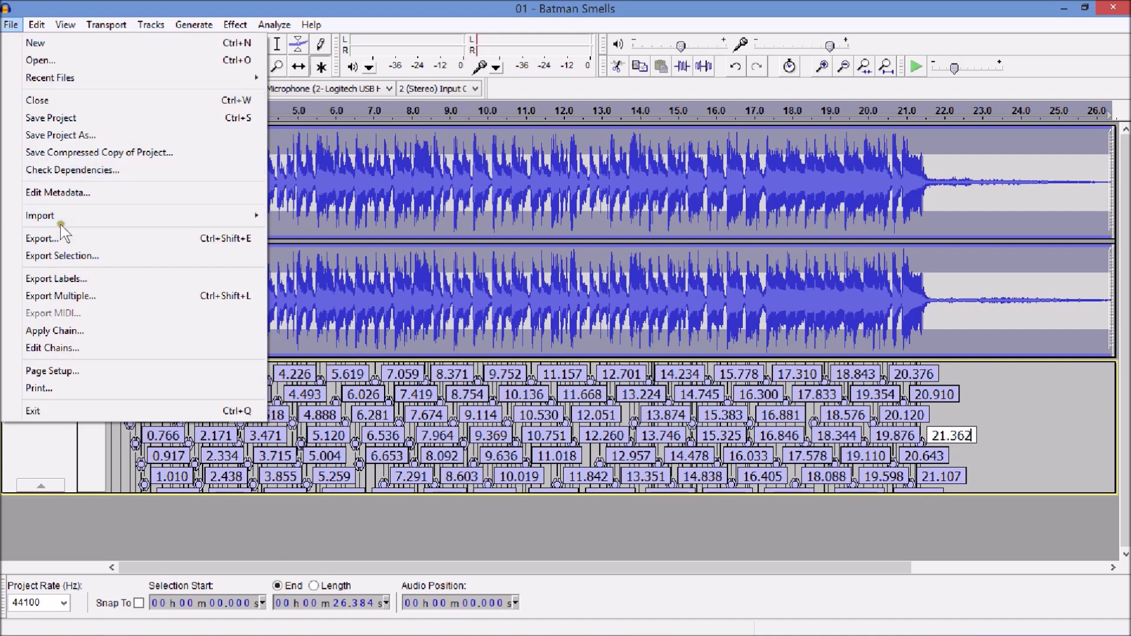
left_click(66, 279)
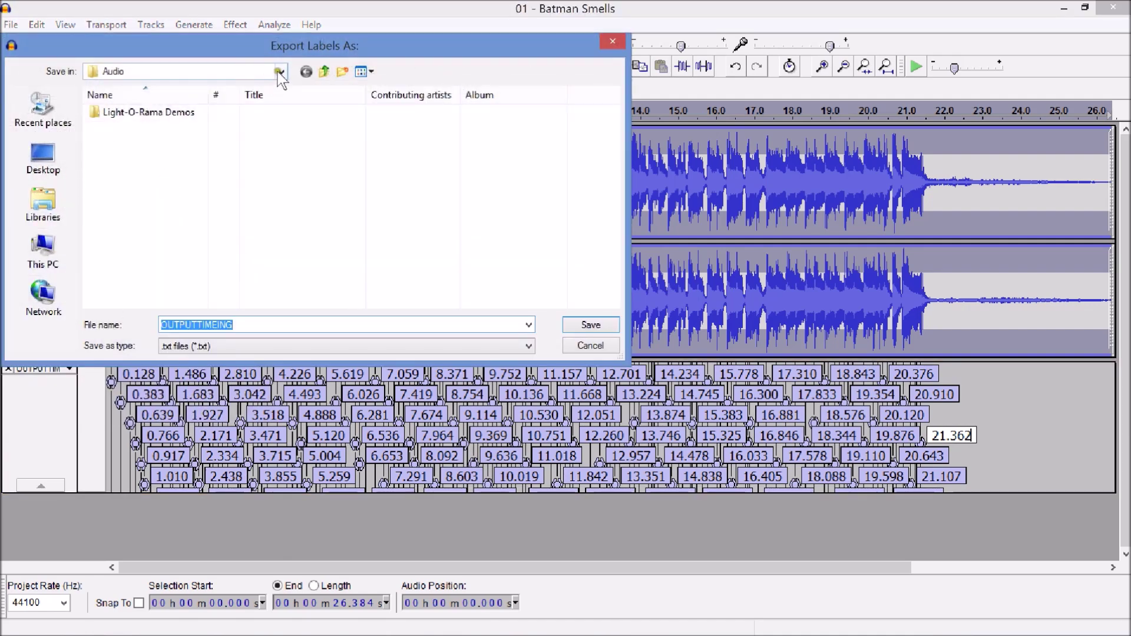
left_click(42, 250)
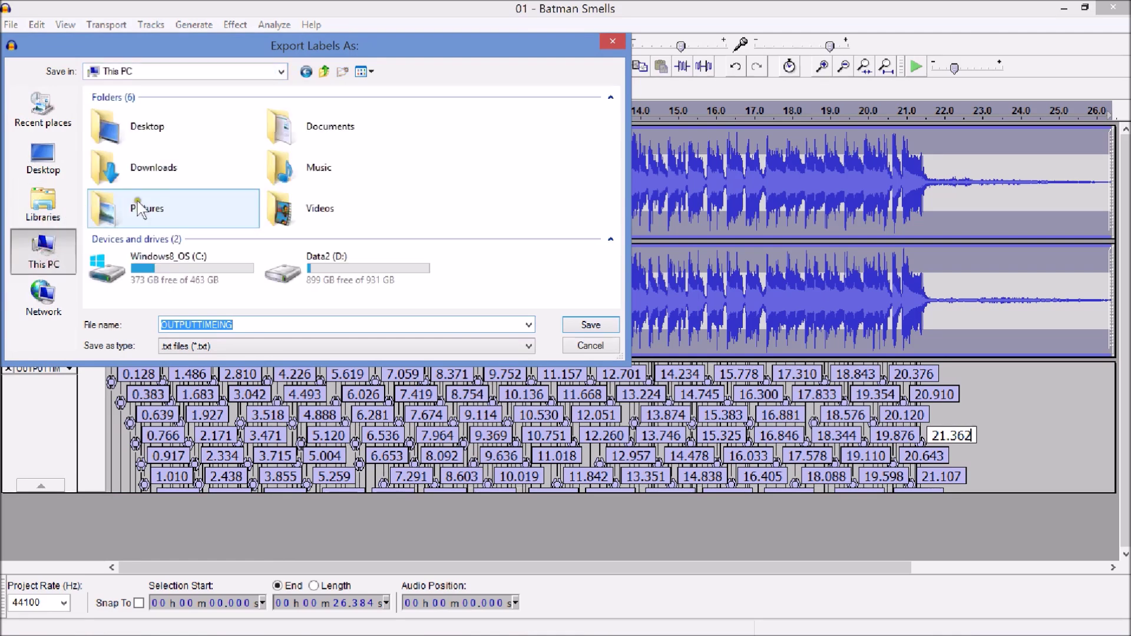
double_click(315, 270)
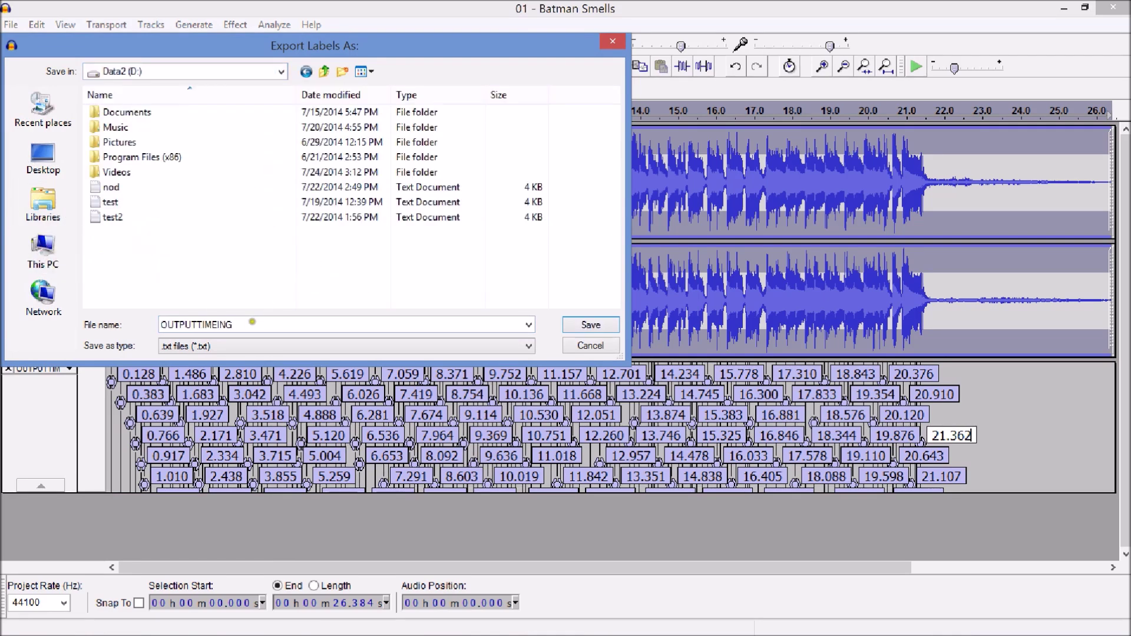
double_click(253, 325)
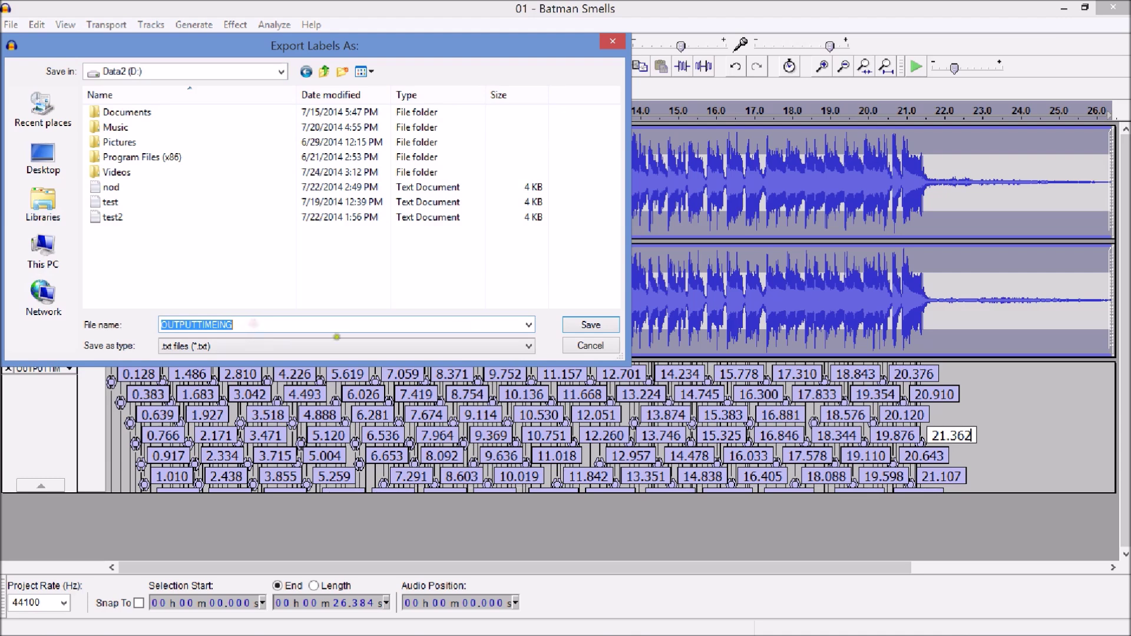
left_click(591, 325)
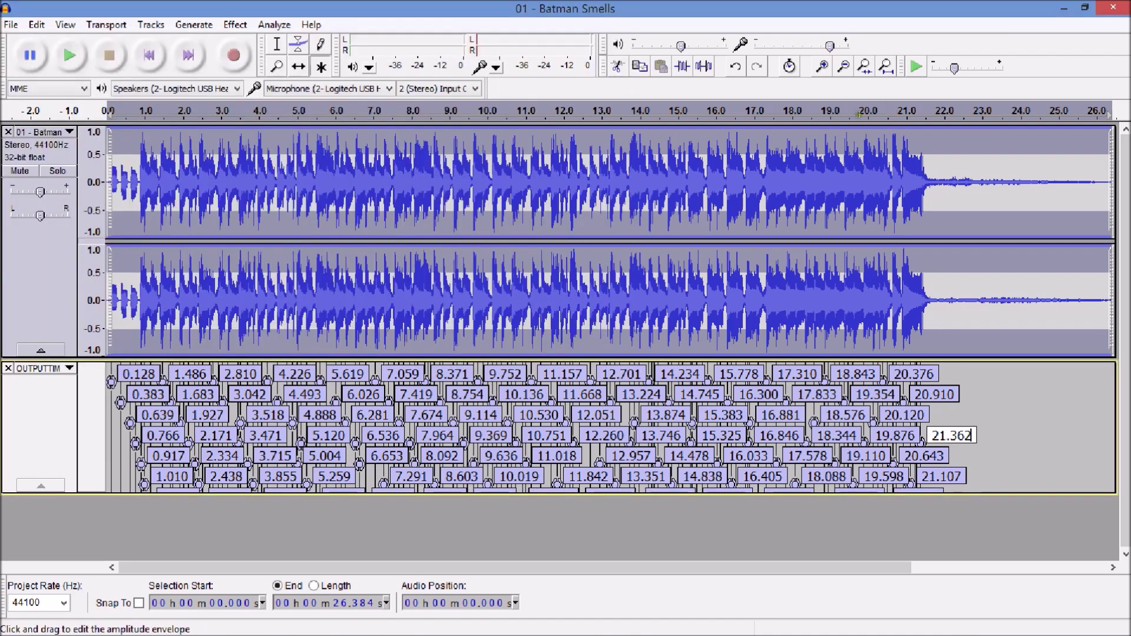
- Switch to File Explorer, open the exported OUTPUTTIMEING text file from Data2 (D:), examine its onset times and close it
left_click(1065, 9)
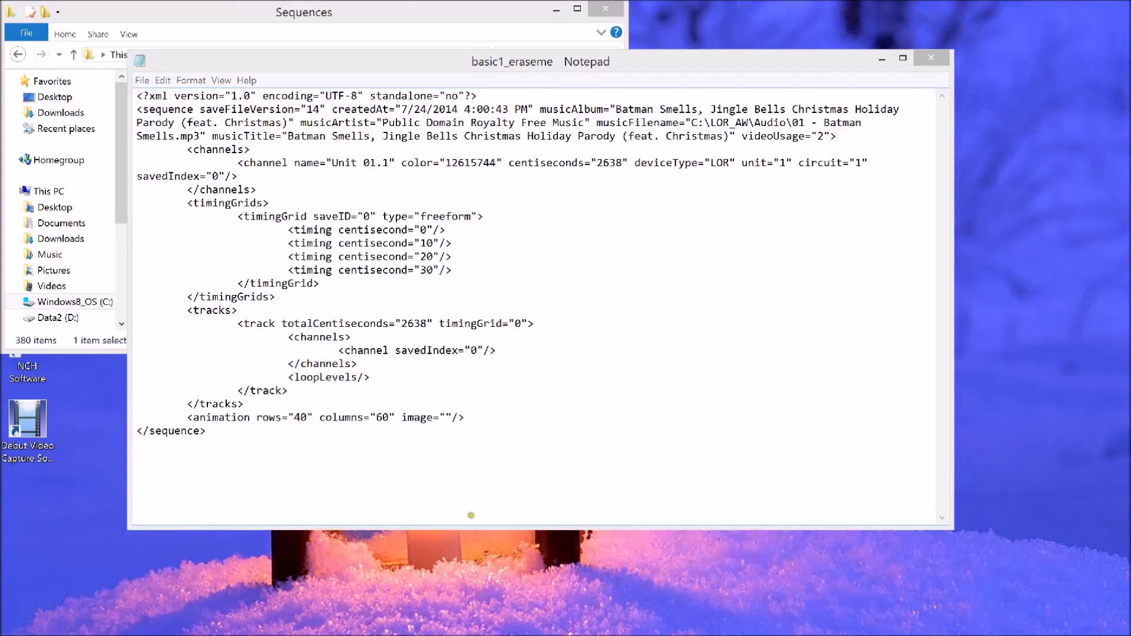
left_click(250, 19)
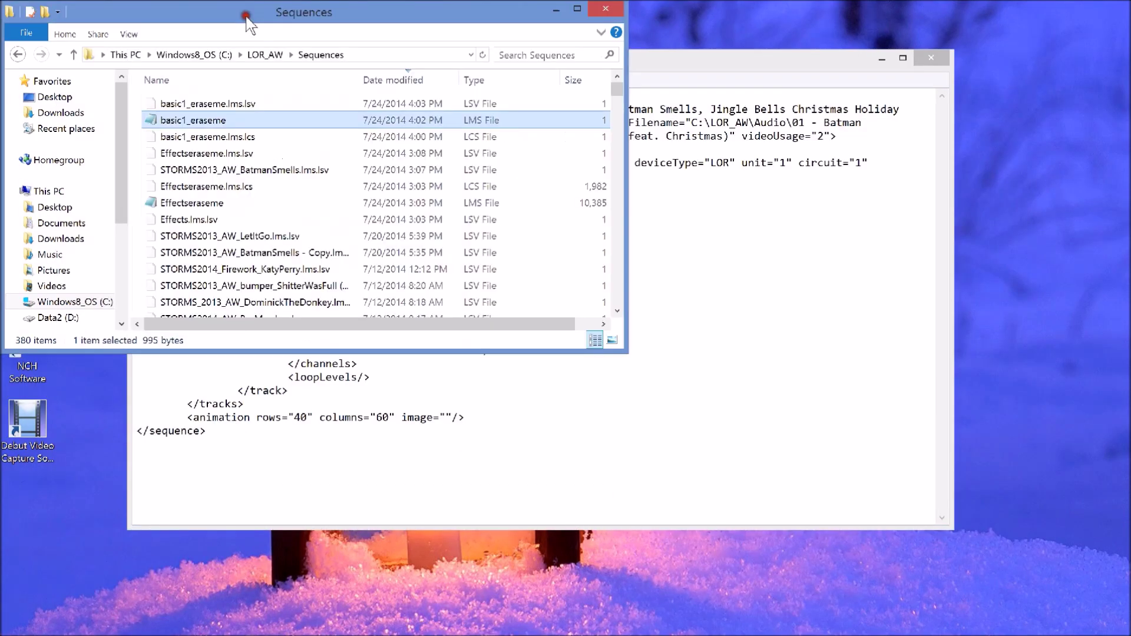
left_click(59, 318)
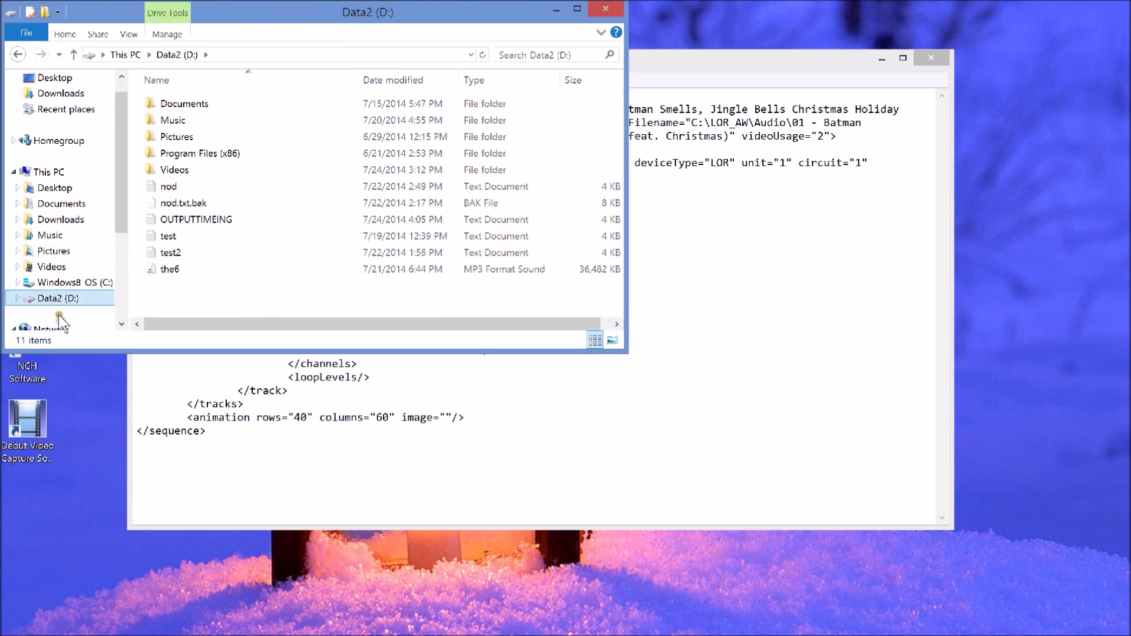
double_click(184, 218)
left_click_drag(336, 94, 588, 87)
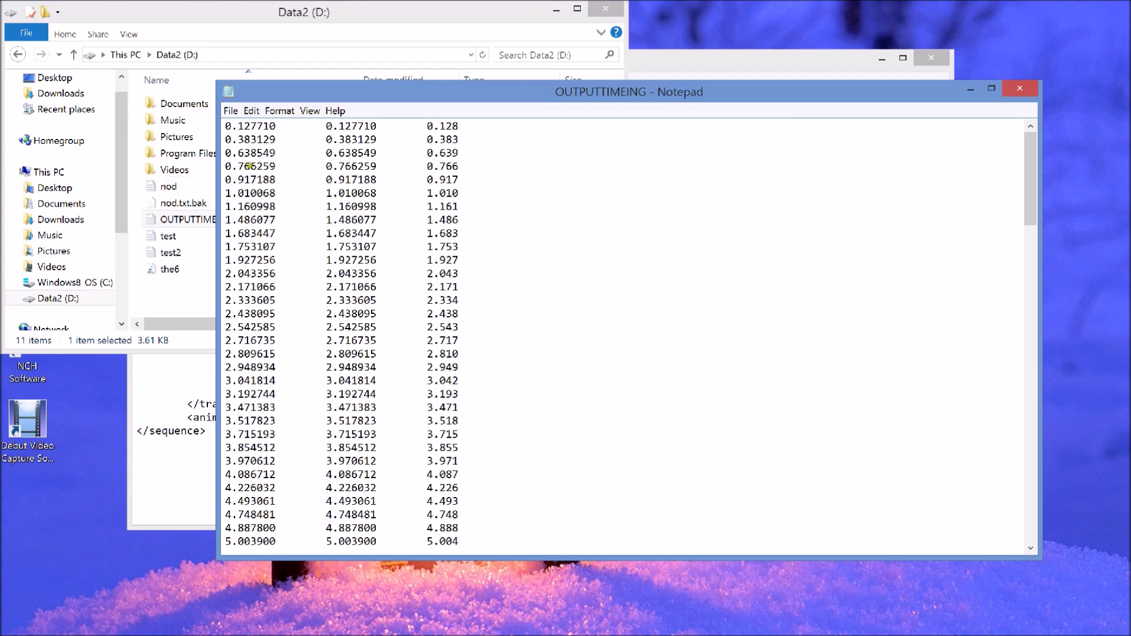
left_click(1020, 89)
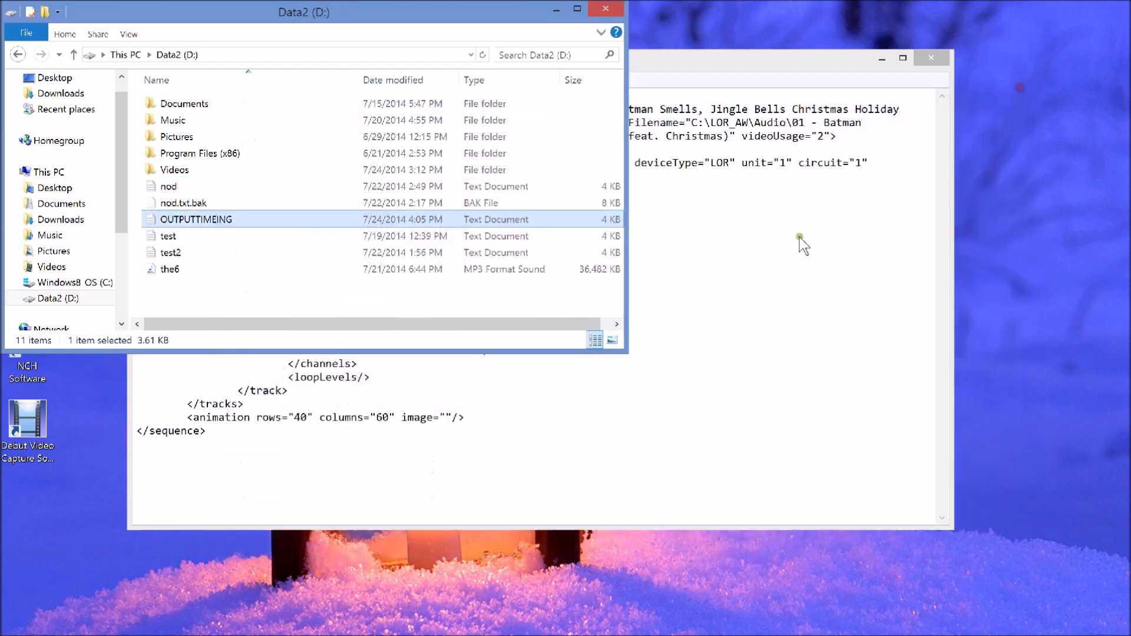
- Switch to Excel and clear the old timing data from cells A1 to G141 of the nod sheet
mouse_move(130, 625)
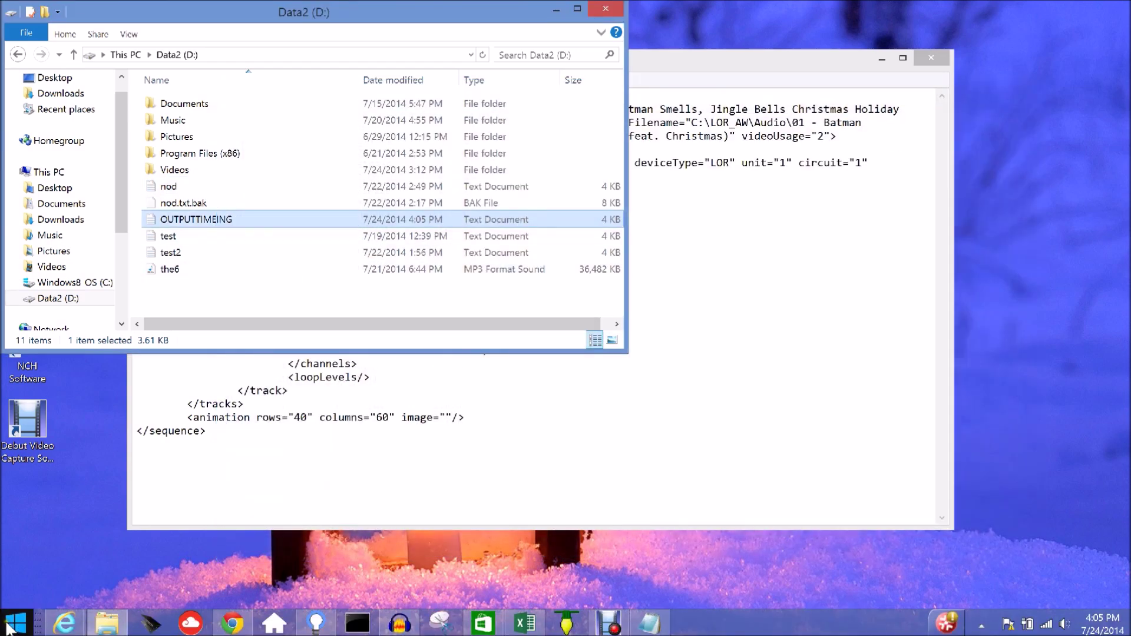
left_click(525, 624)
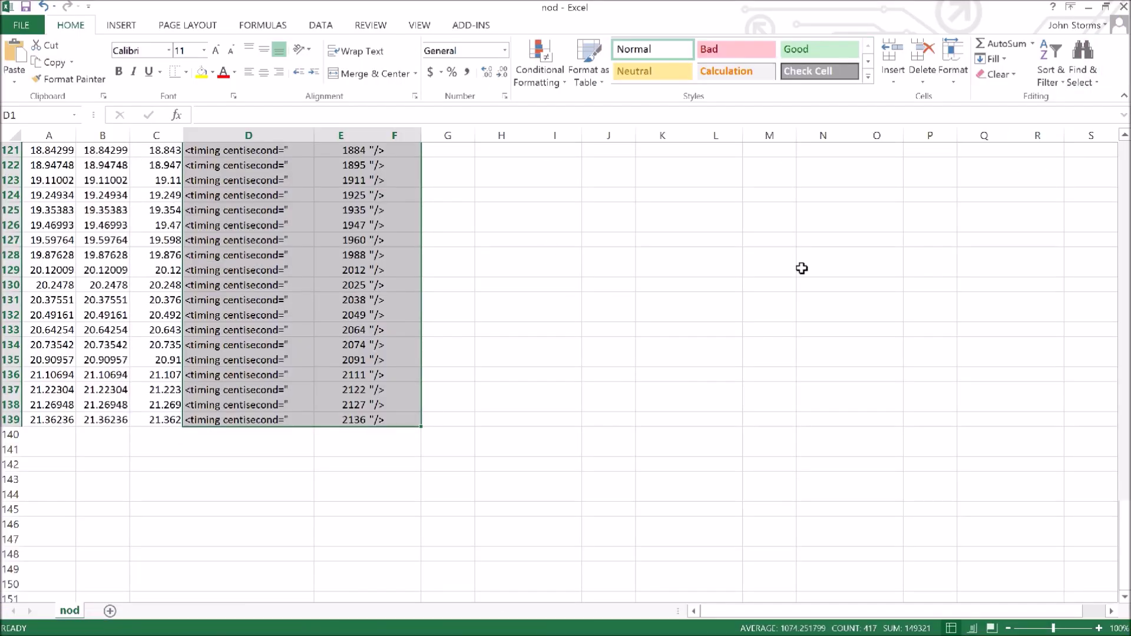
left_click_drag(436, 437, 12, 11)
mouse_move(2, 1)
key("Delete")
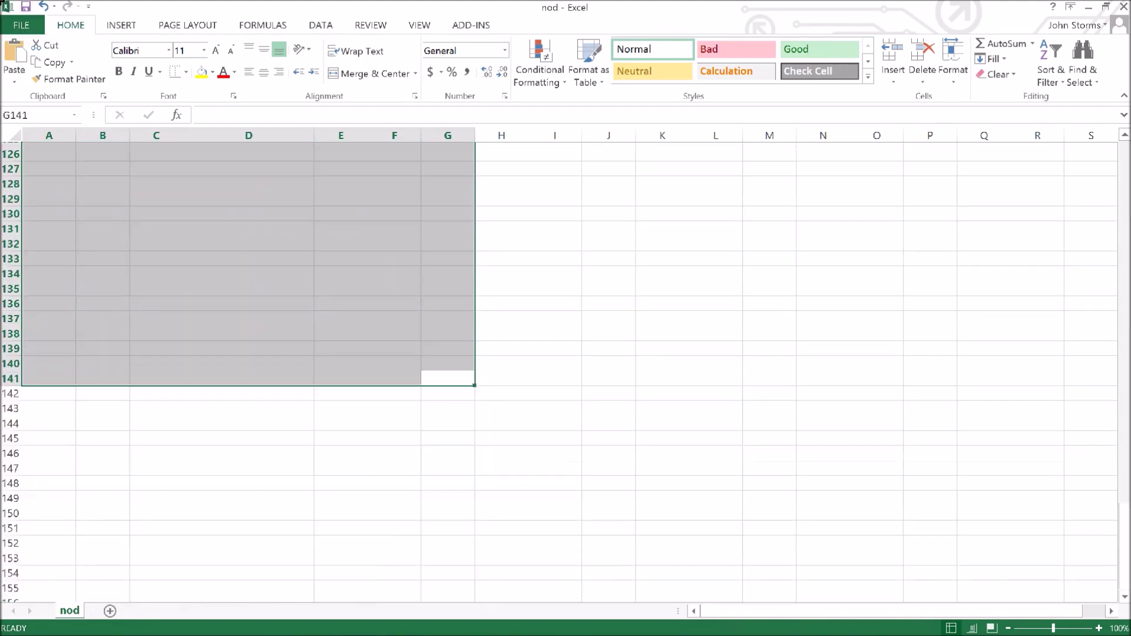
scroll(150, 231, "up", 15)
scroll(149, 230, "up", 20)
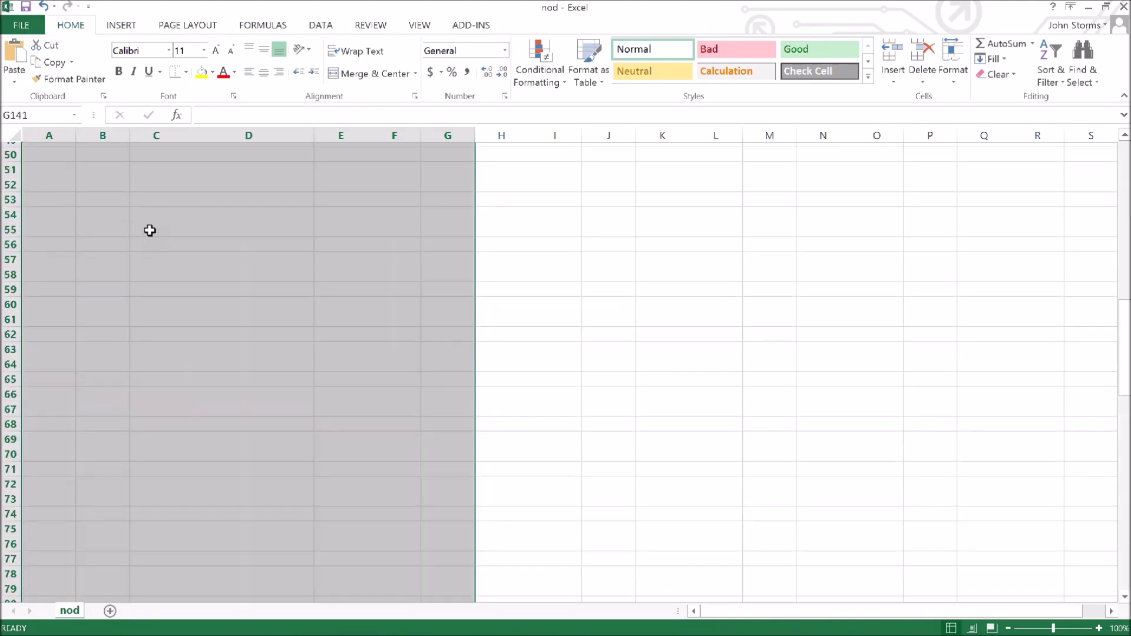
left_click(48, 160)
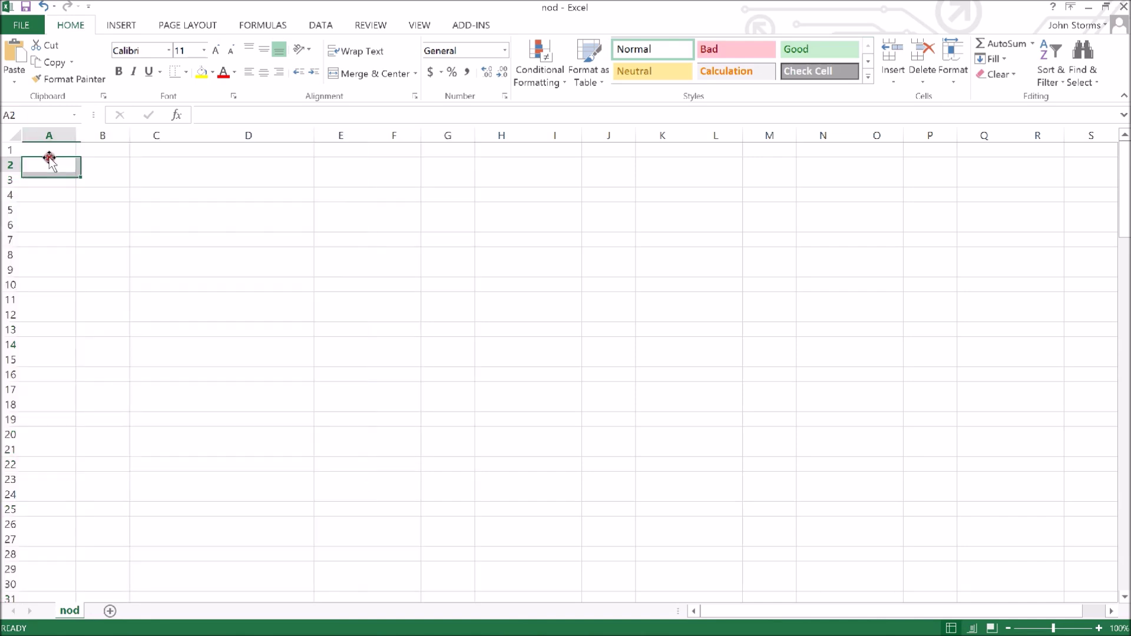
- Open the OUTPUTTIMEING text file from Data2 (D:) and import it as delimited data with the default settings
left_click(75, 24)
left_click(31, 25)
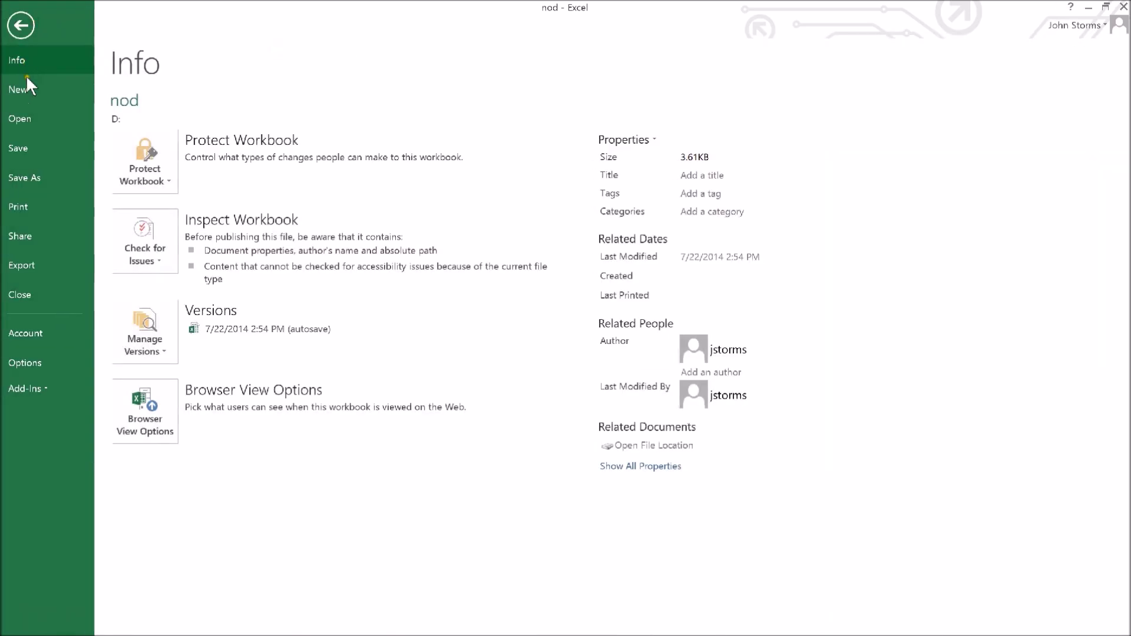
left_click(20, 113)
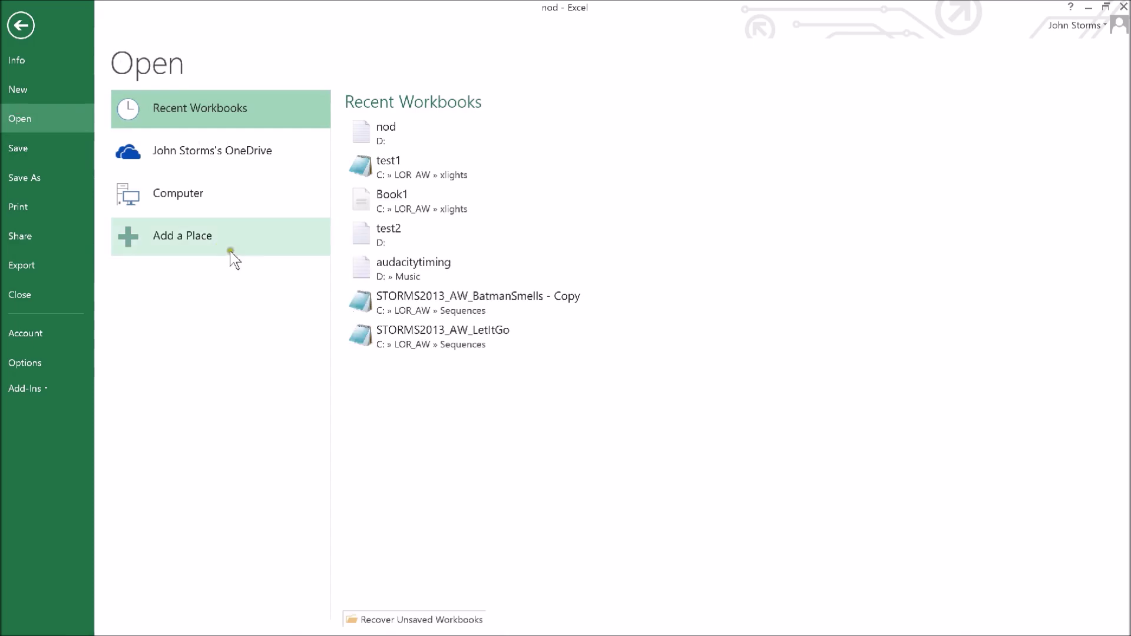
left_click(214, 124)
left_click(171, 185)
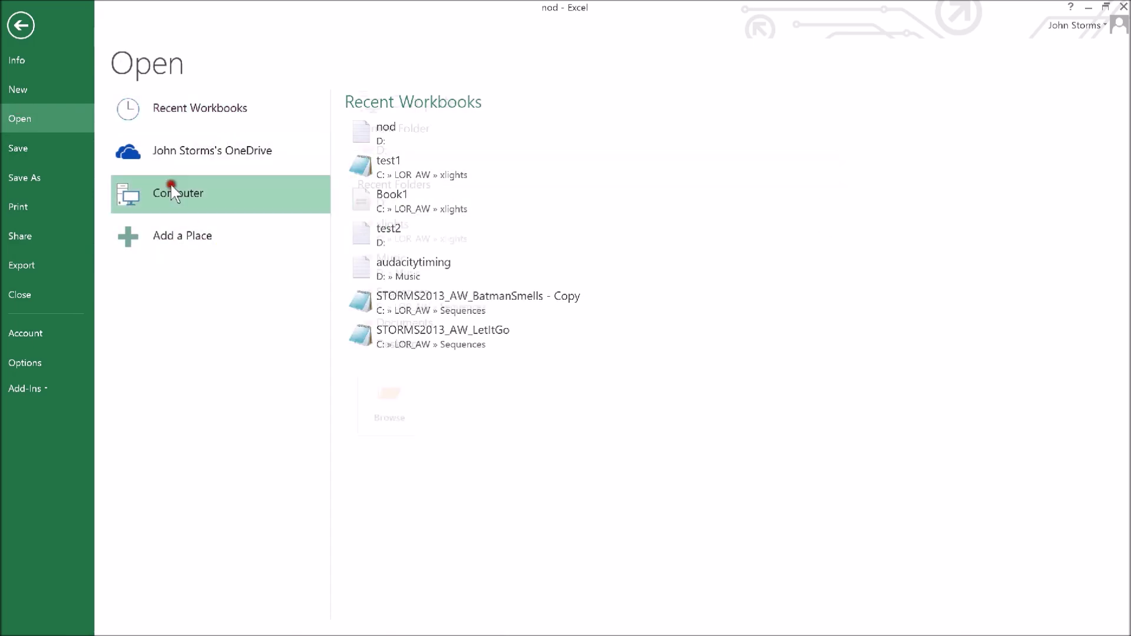
left_click(377, 146)
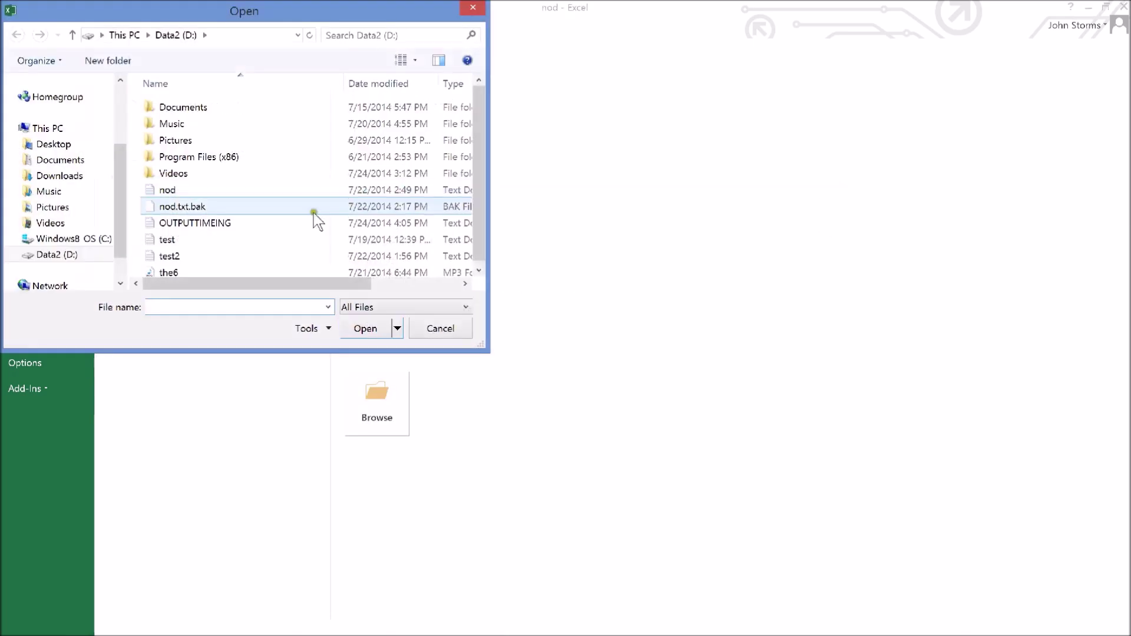
left_click(210, 220)
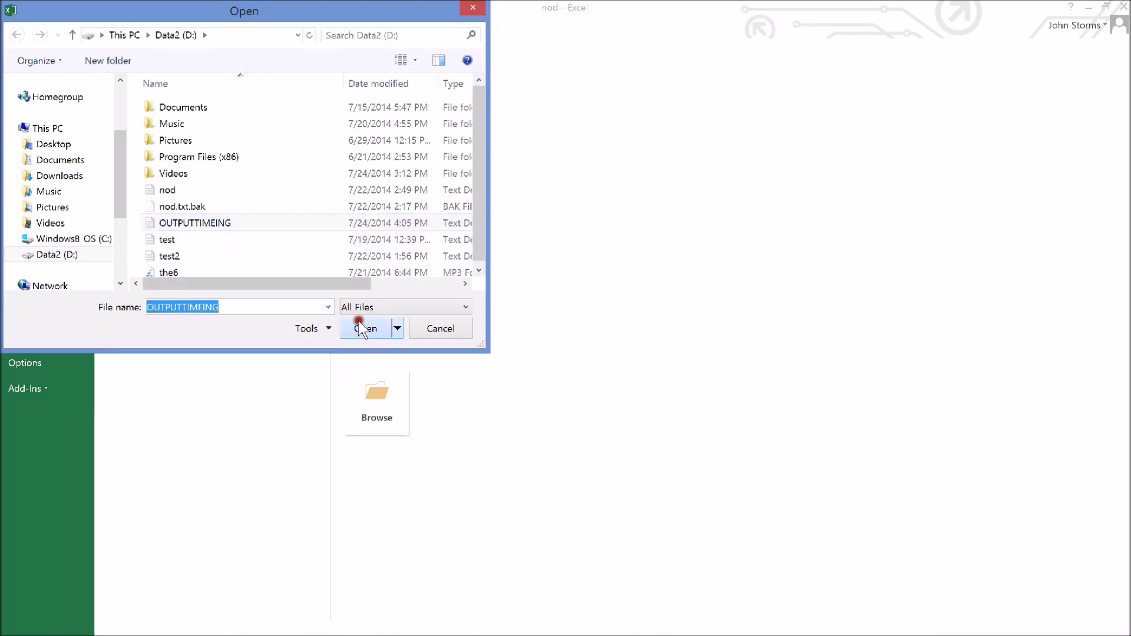
left_click(368, 328)
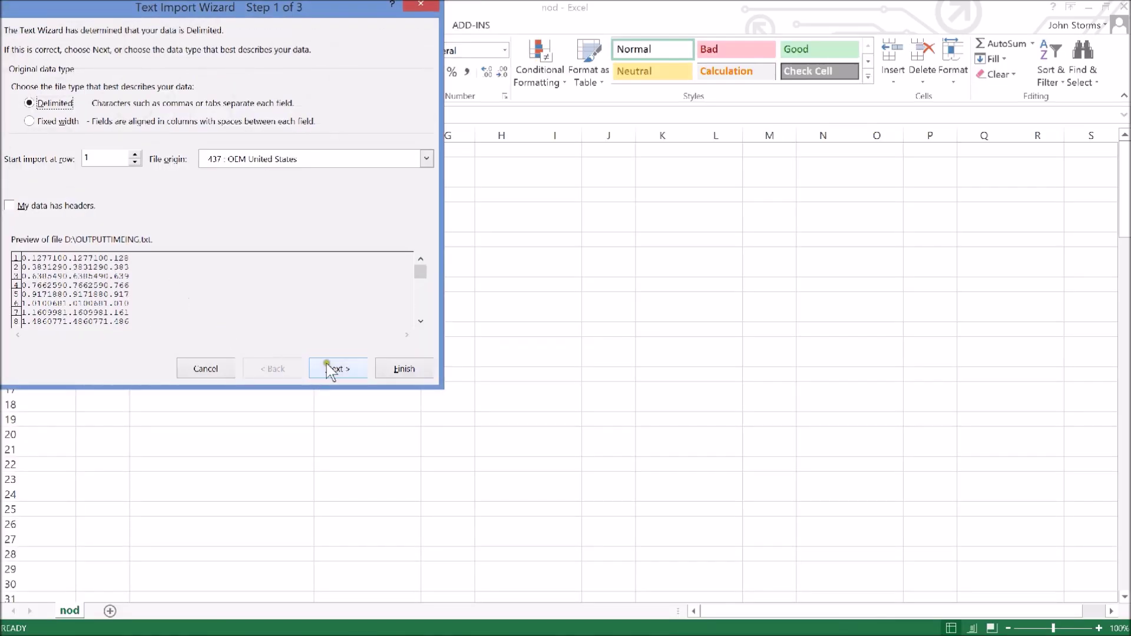
left_click(333, 367)
left_click(395, 367)
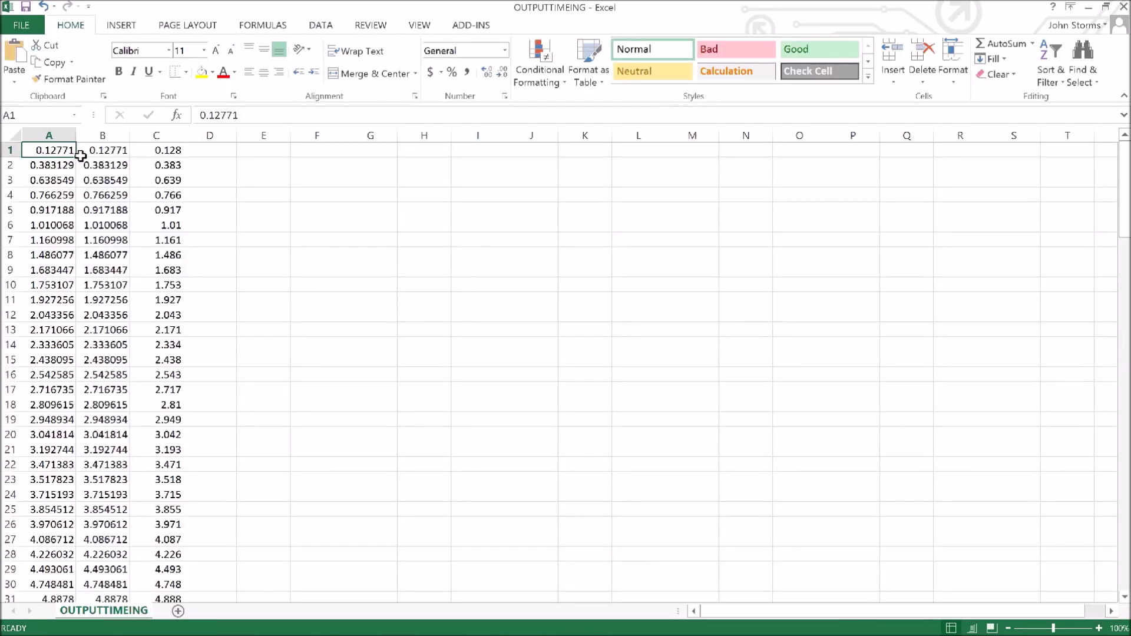
- Examine the imported onset times in columns A to C
left_click(55, 287)
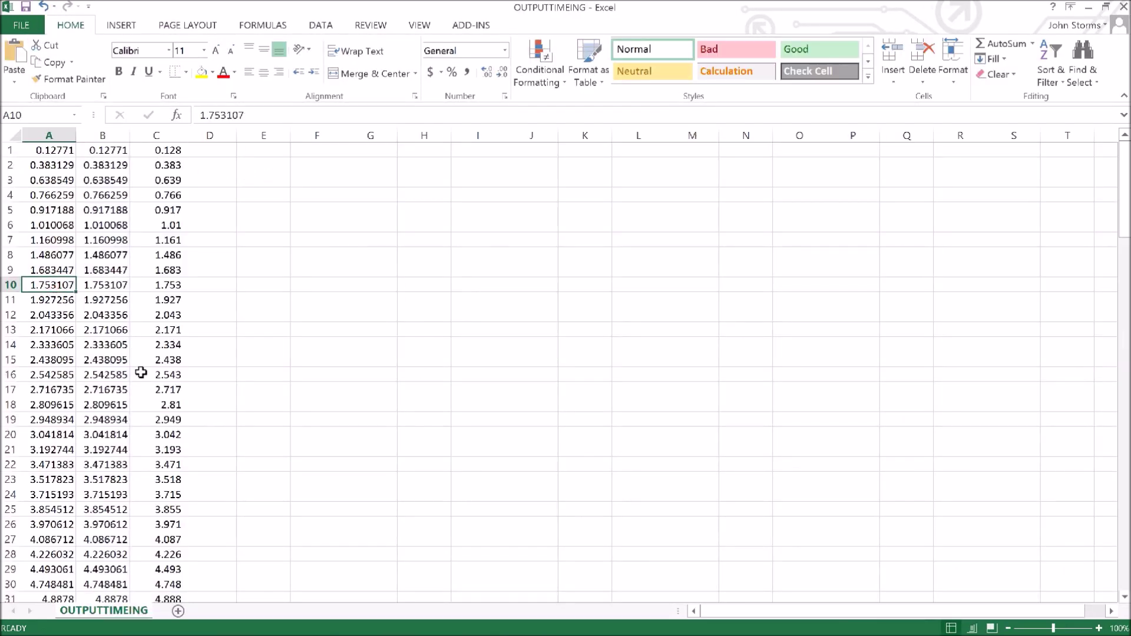
key("Right")
key("Down")
key("Up")
key("Up")
key("Up")
key("Up")
key("Up")
key("Up")
key("Up")
key("Up")
key("Up")
key("Up")
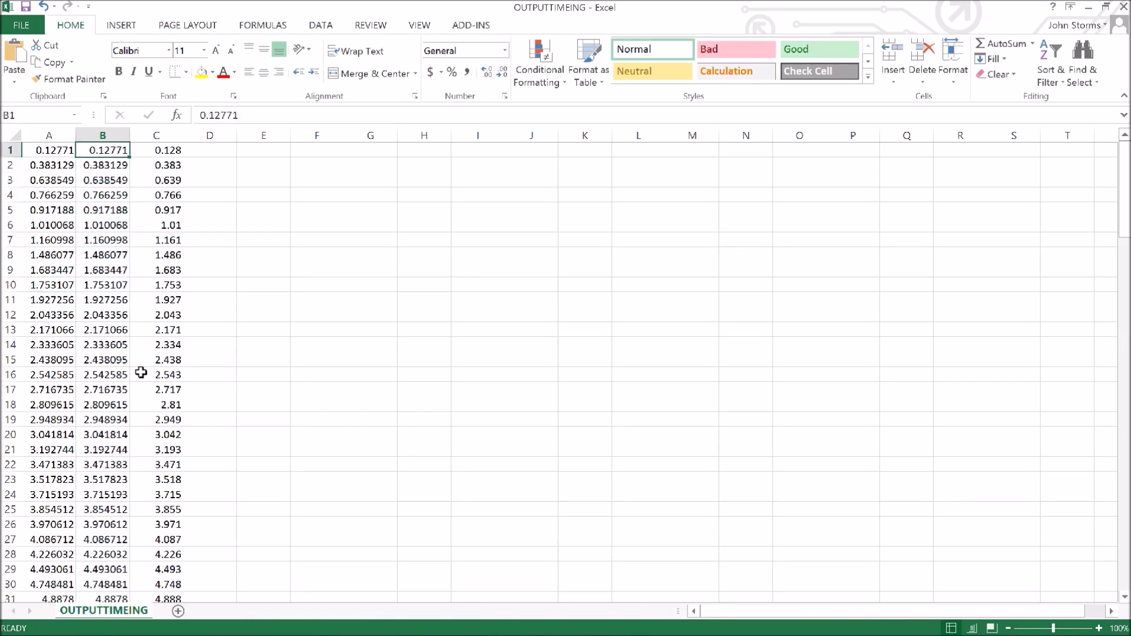
key("Left")
key("Right")
key("Right")
key("Left")
key("Left")
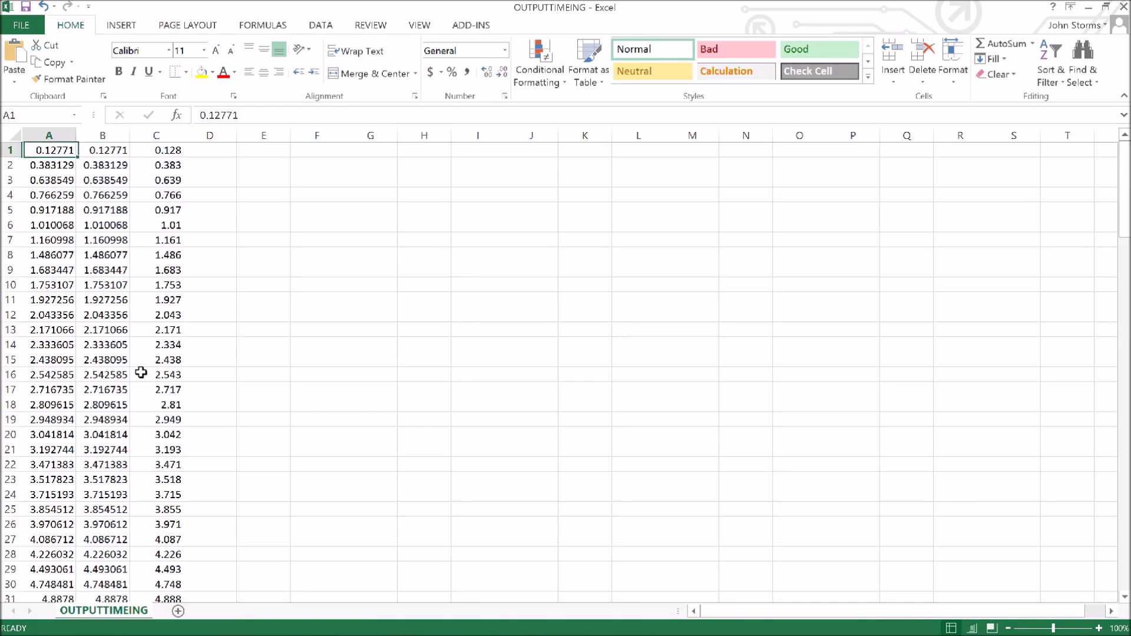
- Enter the formula =A1*10 in cell E1 to scale the first onset time
key("Right")
key("Right")
key("Right")
key("Right")
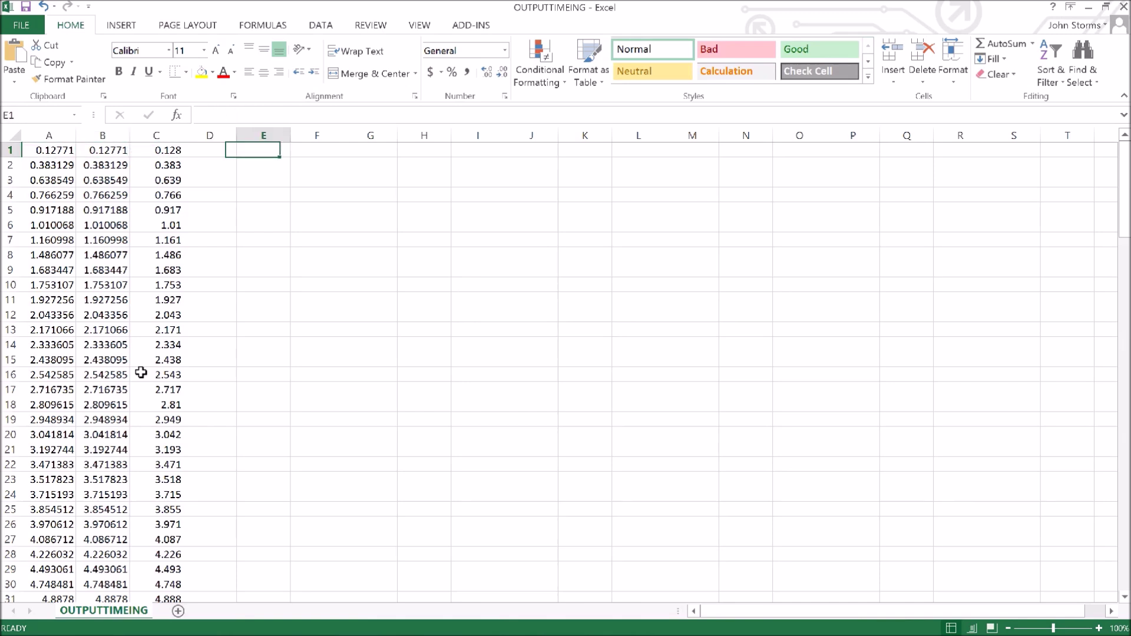
type("=")
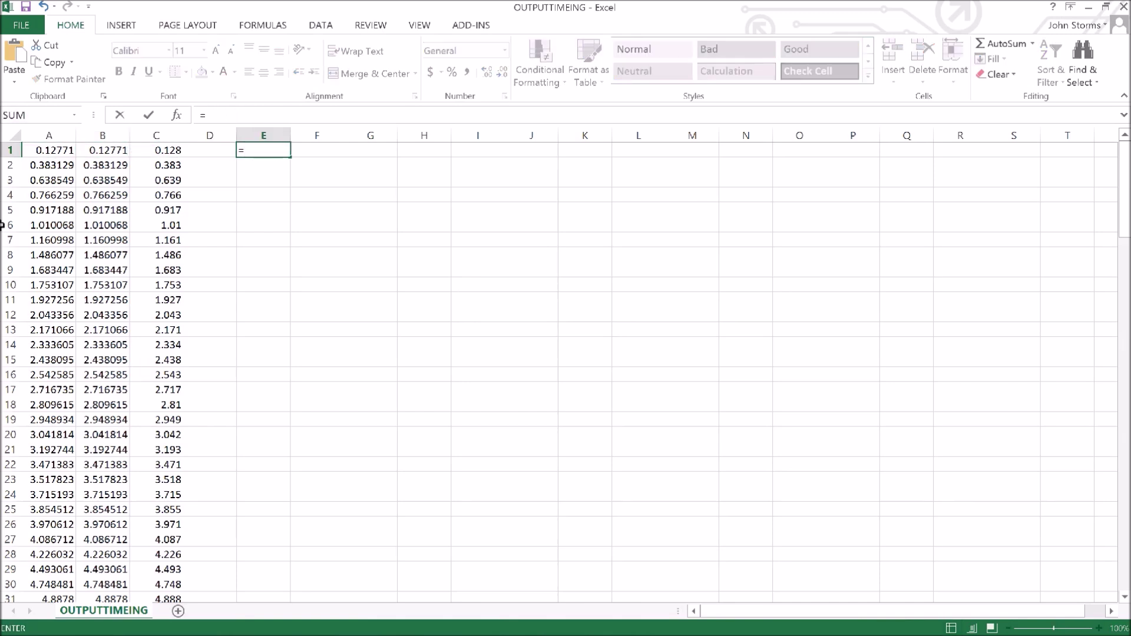
left_click(56, 153)
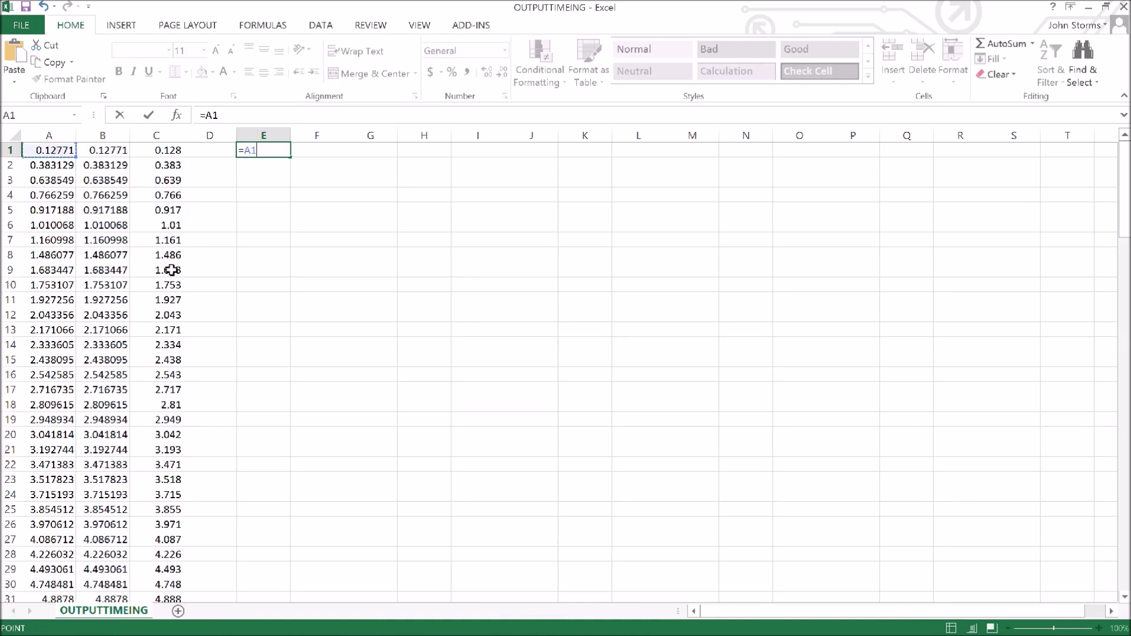
key("Return")
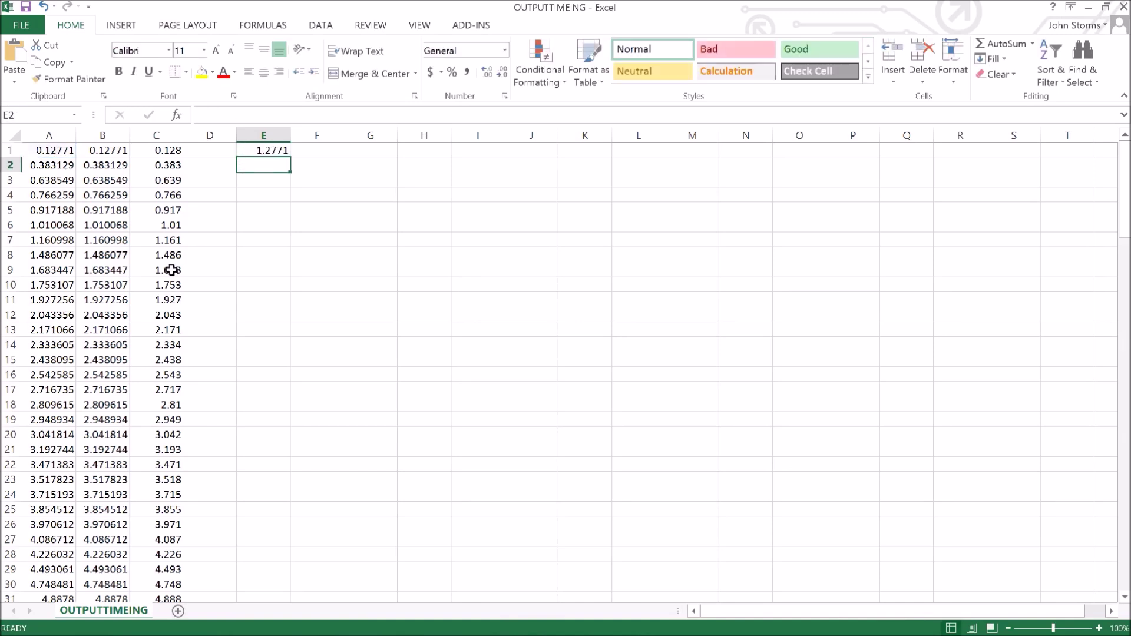
key("Up")
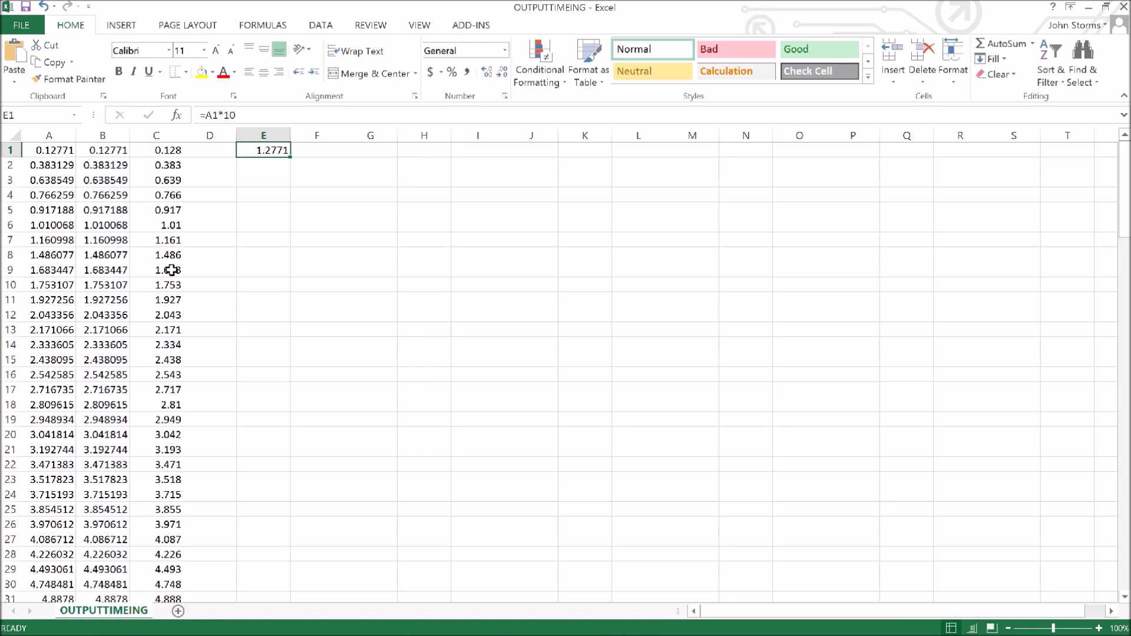
- Copy the scaling formula from E1 down through cells E2 to E139
key("ctrl+c")
key("Down")
key("shift+Down")
key("shift+Down")
key("shift+Down")
key("shift+Down")
key("shift+Down")
key("shift+Down")
key("shift+Down")
key("shift+Down")
key("shift+Down")
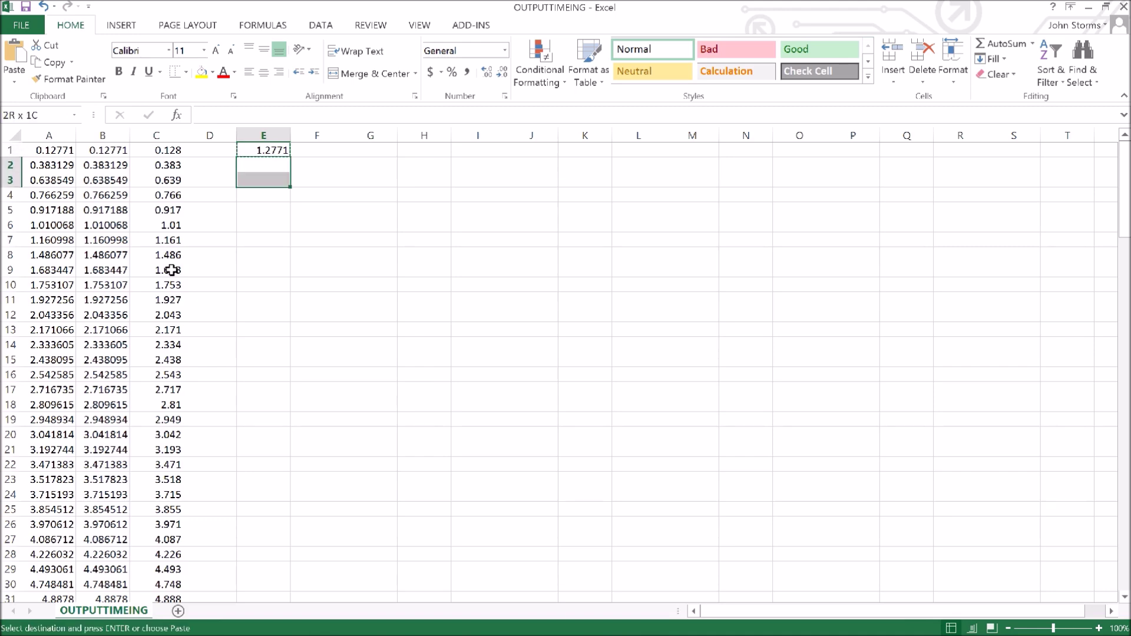
key("shift+Down")
key("shift+Down")
key("shift+Down")
key("shift+Down")
key("shift+Down")
key("shift+Down")
key("shift+Down")
key("shift+Down")
key("shift+Down")
key("shift+Down")
key("shift+Down")
key("shift+Down")
key("shift+Down")
key("shift+Down")
key("shift+Down")
key("shift+Down")
key("shift+Down")
key("shift+Down")
key("shift+Down")
key("shift+Down")
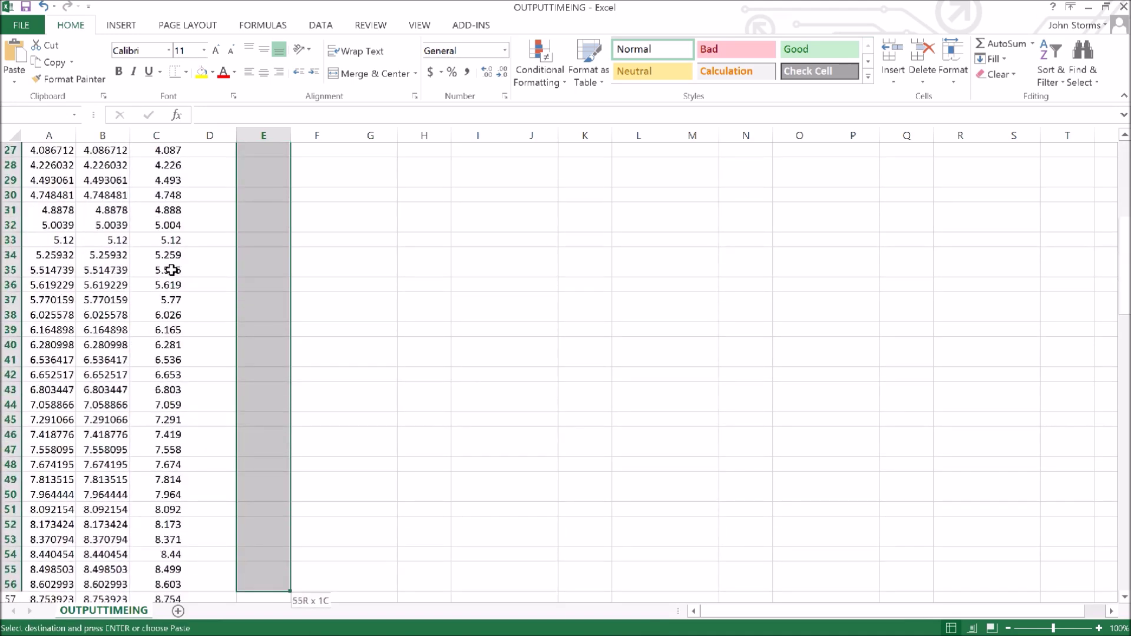
key("shift+Down")
key("shift+Down")
key("shift+Down")
key("shift+Down")
key("shift+Down")
key("shift+Down")
key("shift+Down")
key("shift+Down")
key("shift+Down")
key("shift+Down")
key("shift+Down")
key("shift+Down")
key("shift+Down")
key("shift+Down")
key("shift+Down")
key("shift+Down")
key("shift+Down")
key("shift+Down")
key("shift+Down")
key("shift+Down")
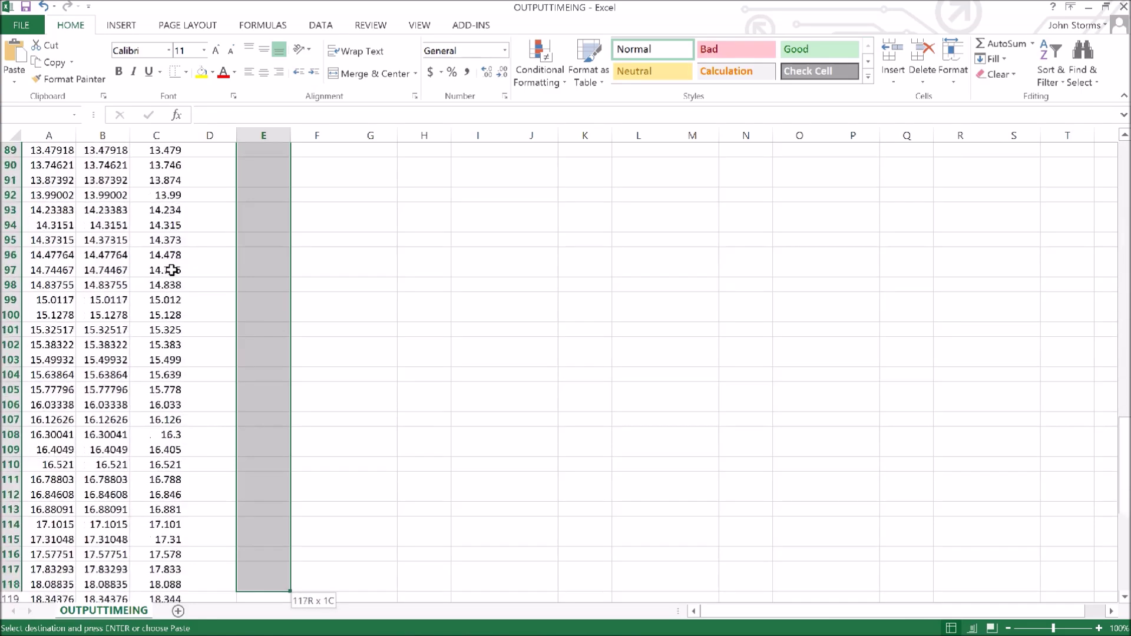
key("shift+Down")
key("shift+Down")
key("shift+Down")
key("shift+Down")
key("shift+Down")
key("shift+Down")
key("shift+Down")
key("shift+Down")
key("shift+Down")
key("shift+Down")
key("shift+Down")
key("shift+Down")
key("shift+Down")
key("shift+Down")
key("shift+Down")
key("shift+Down")
key("shift+Down")
key("shift+Down")
key("shift+Down")
key("shift+Down")
key("shift+Up")
key("shift+Up")
key("shift+Up")
key("shift+Up")
key("shift+Up")
key("shift+Up")
key("shift+Up")
key("shift+Up")
key("shift+Up")
key("shift+Up")
key("shift+Up")
key("shift+Up")
key("shift+Up")
key("shift+Up")
key("shift+Up")
key("shift+Up")
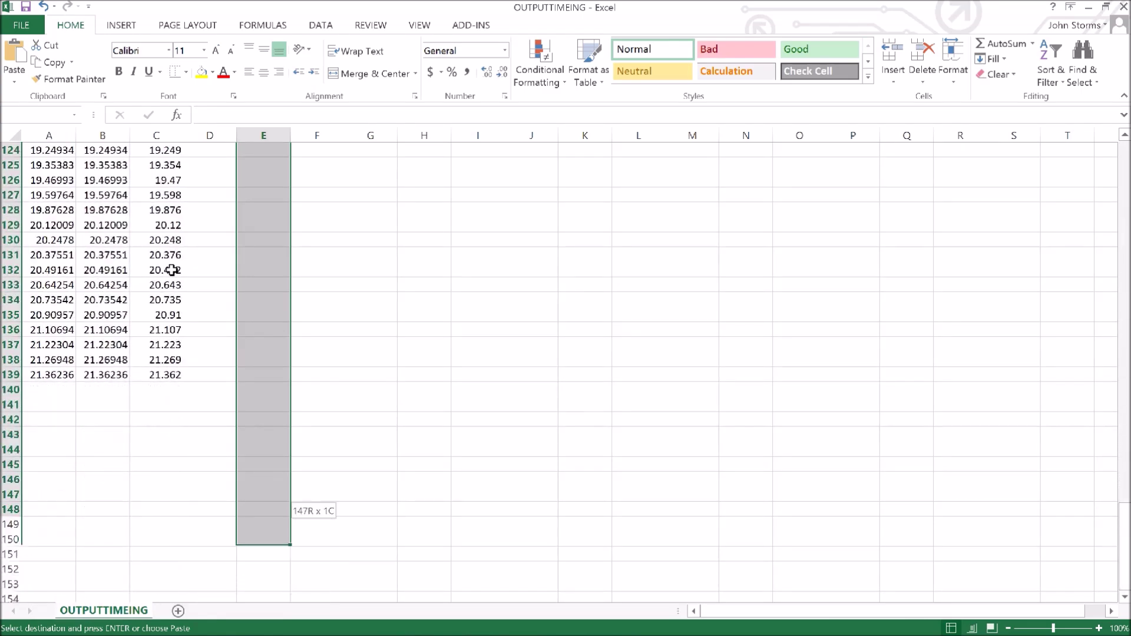
key("shift+Down")
key("shift+Down")
key("shift+Down")
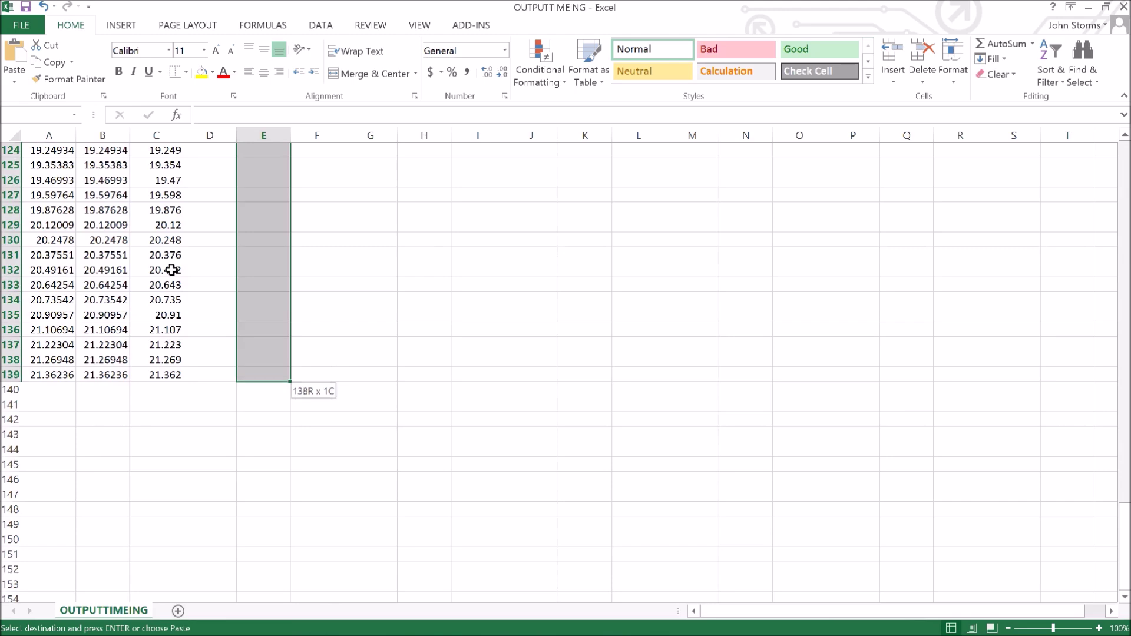
key("Return")
scroll(208, 357, "down", 7)
scroll(219, 384, "up", 7)
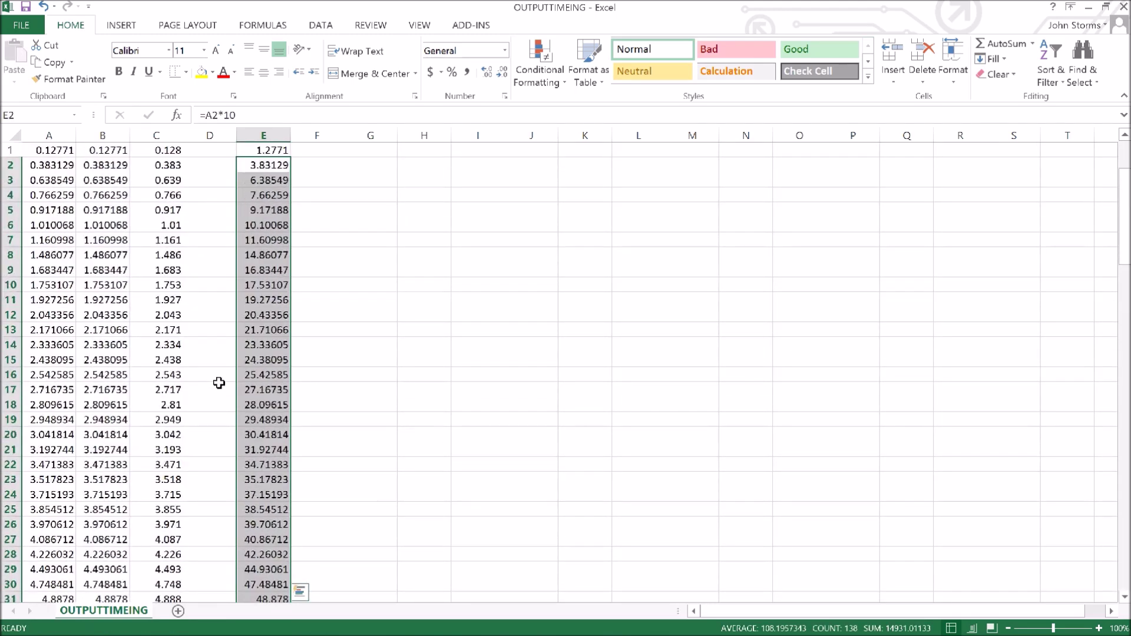
- Change the formula in cell E1 to =ROUND(A1*10,0) to round the scaled time to a whole number
left_click(255, 151)
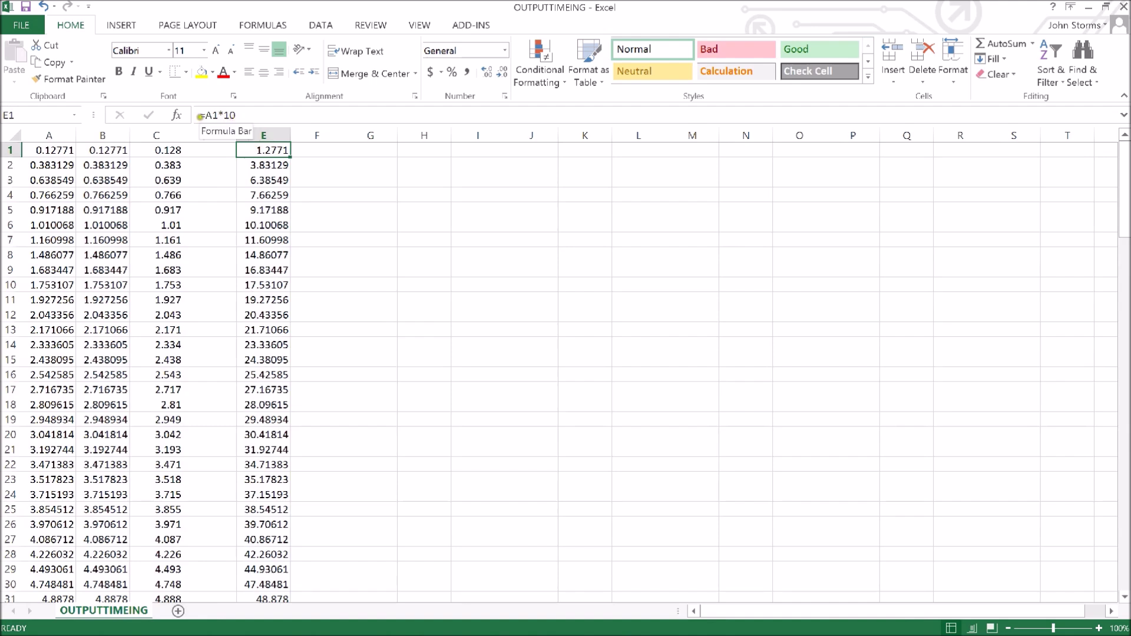
left_click(203, 115)
type("(ROUND")
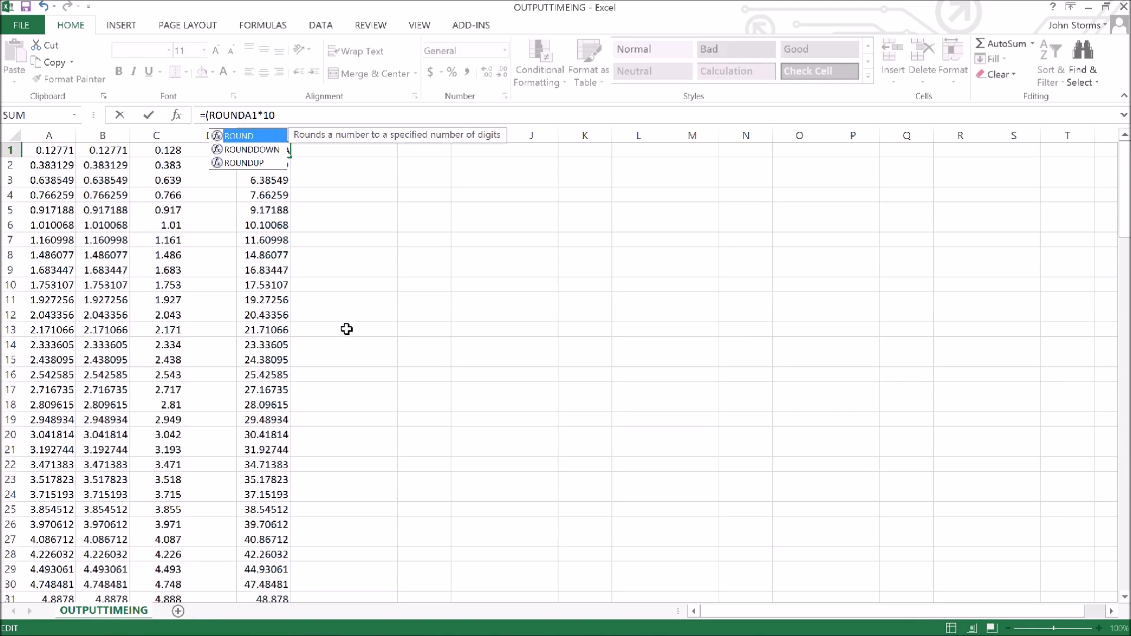
key("BackSpace")
key("BackSpace")
key("BackSpace")
key("BackSpace")
key("BackSpace")
key("BackSpace")
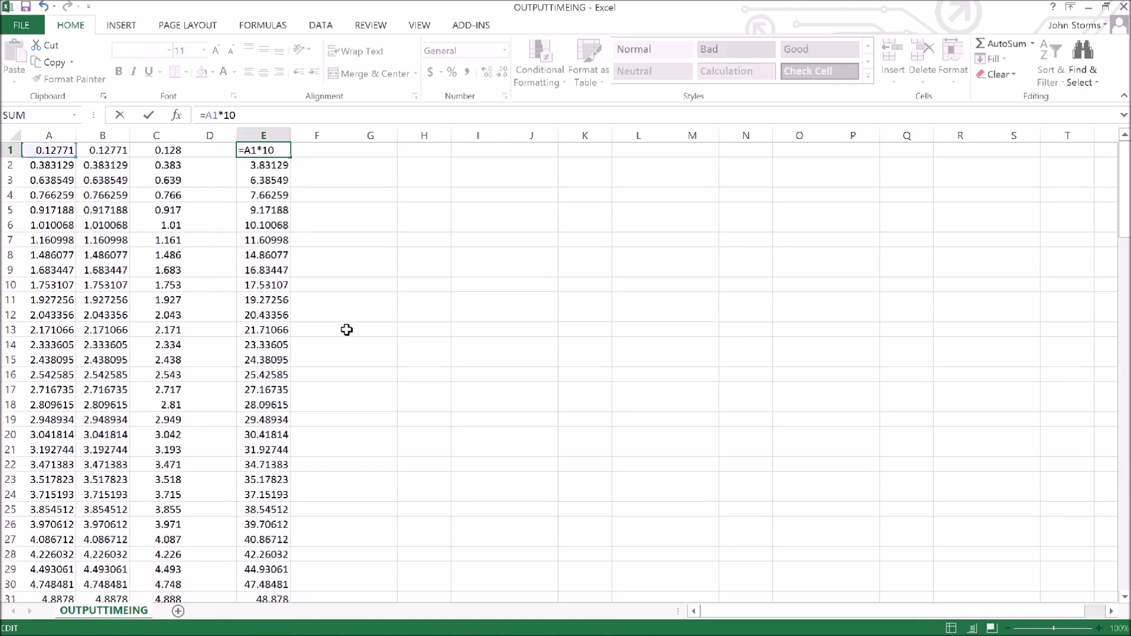
type("ROUND(")
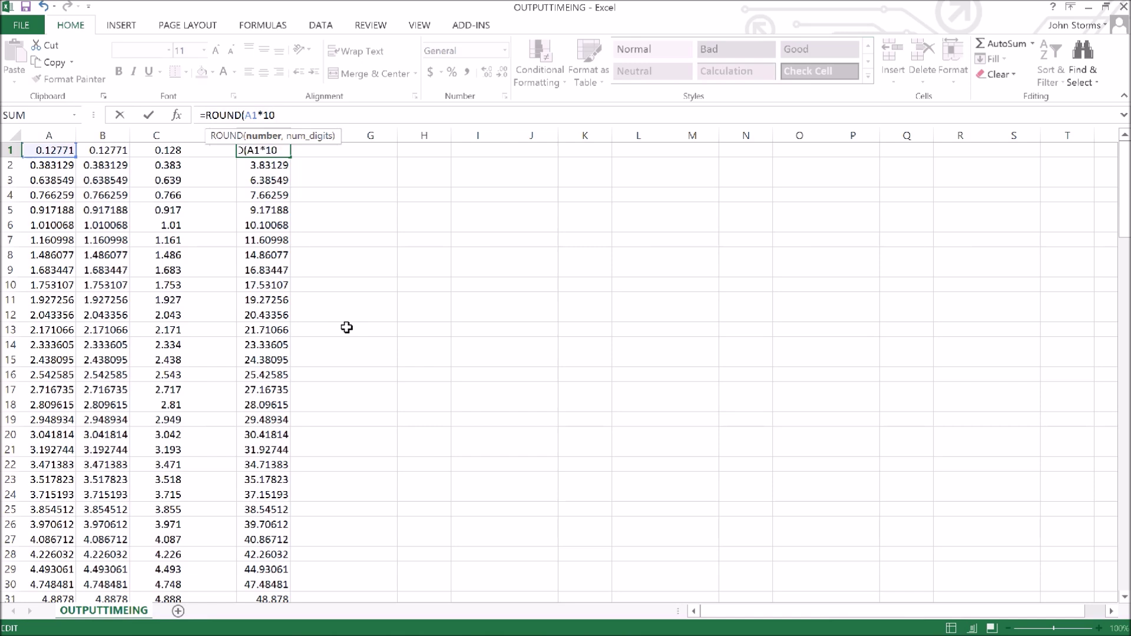
type(",0)")
key("Return")
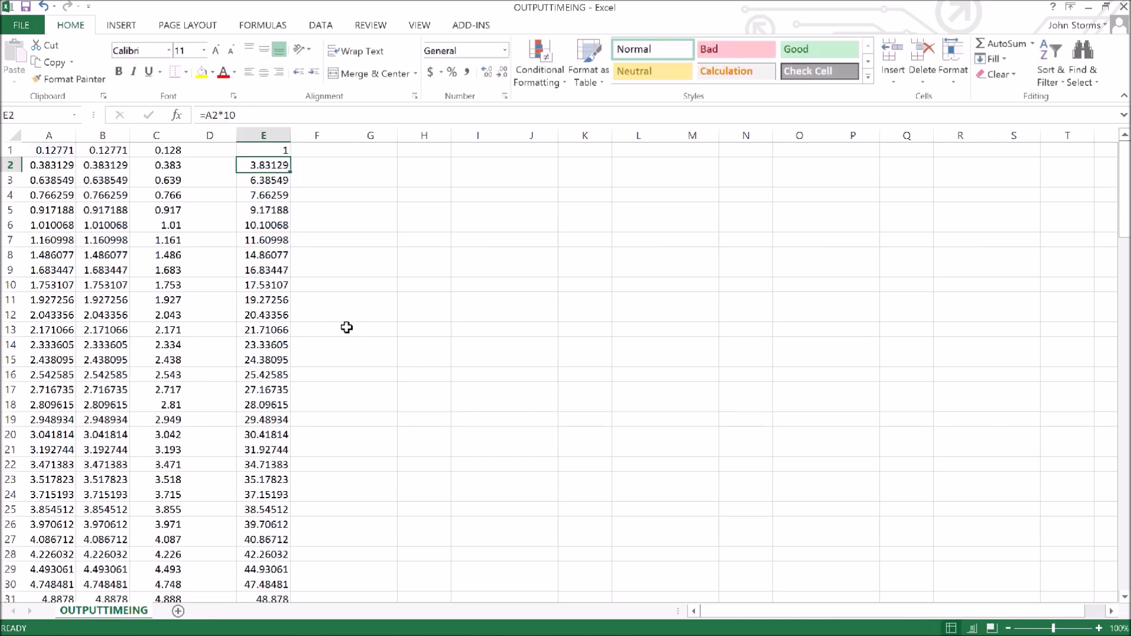
- Copy the rounding formula from E1 down through cells E2 to E152
key("Up")
key("ctrl+c")
key("Down")
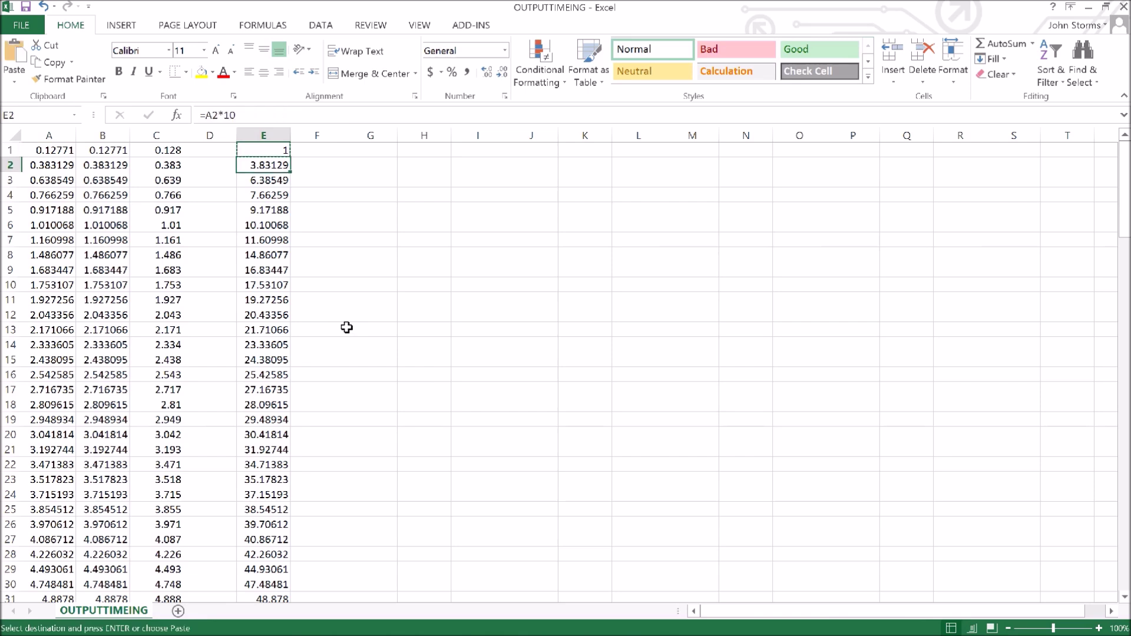
key("shift+Down")
key("shift+Up")
key("shift+Up")
key("shift+Up")
key("shift+Up")
key("shift+Up")
key("shift+Up")
key("shift+Up")
key("shift+Up")
key("shift+Up")
key("shift+Up")
key("shift+Up")
key("shift+Up")
key("shift+Up")
key("shift+Up")
key("shift+Up")
key("shift+Up")
key("shift+Up")
key("shift+Up")
key("shift+Up")
key("shift+Up")
scroll(347, 327, "down", 6)
key("ctrl+shift+Down")
key("Return")
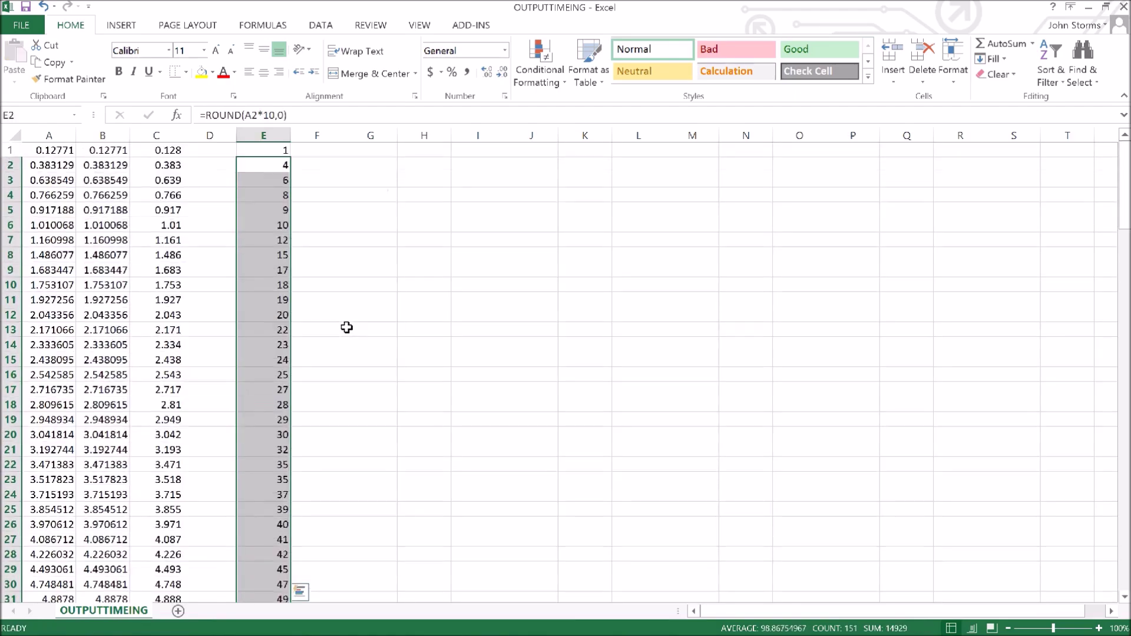
- Examine the rounded timing values in column E from the first row to the end of the list
scroll(340, 373, "down", 20)
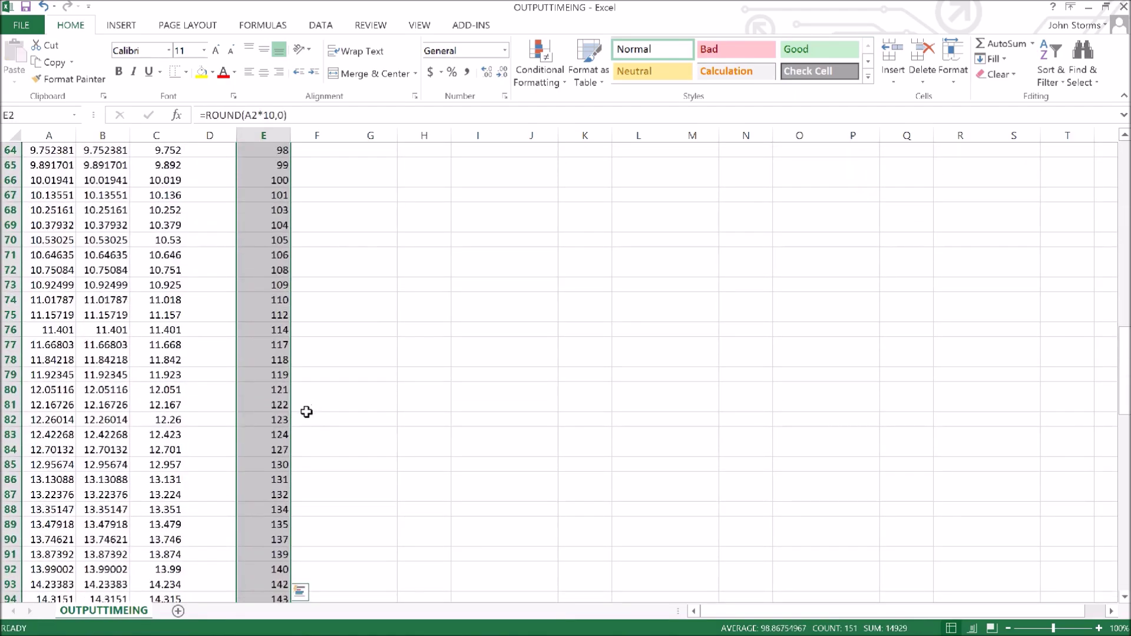
scroll(278, 436, "down", 20)
scroll(277, 436, "up", 9)
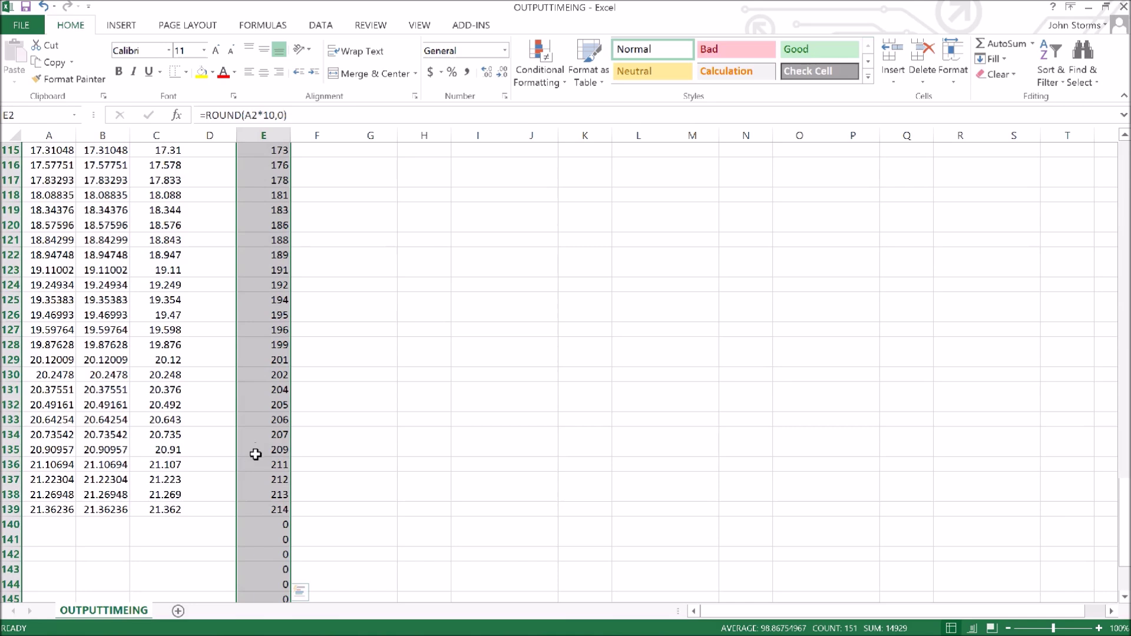
scroll(260, 494, "up", 20)
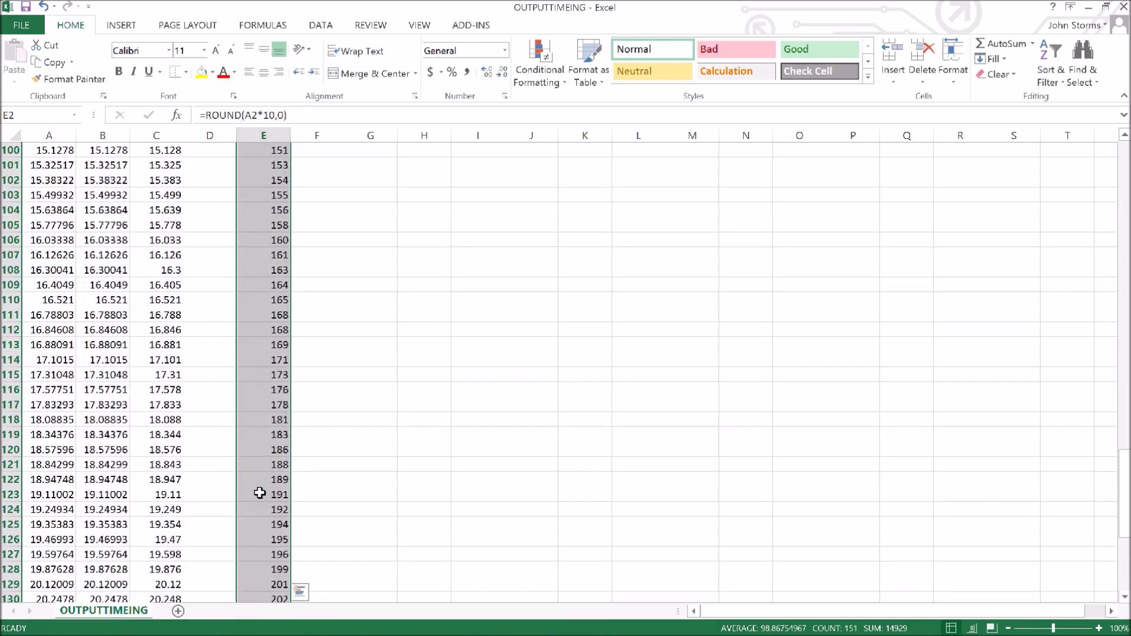
scroll(260, 492, "up", 12)
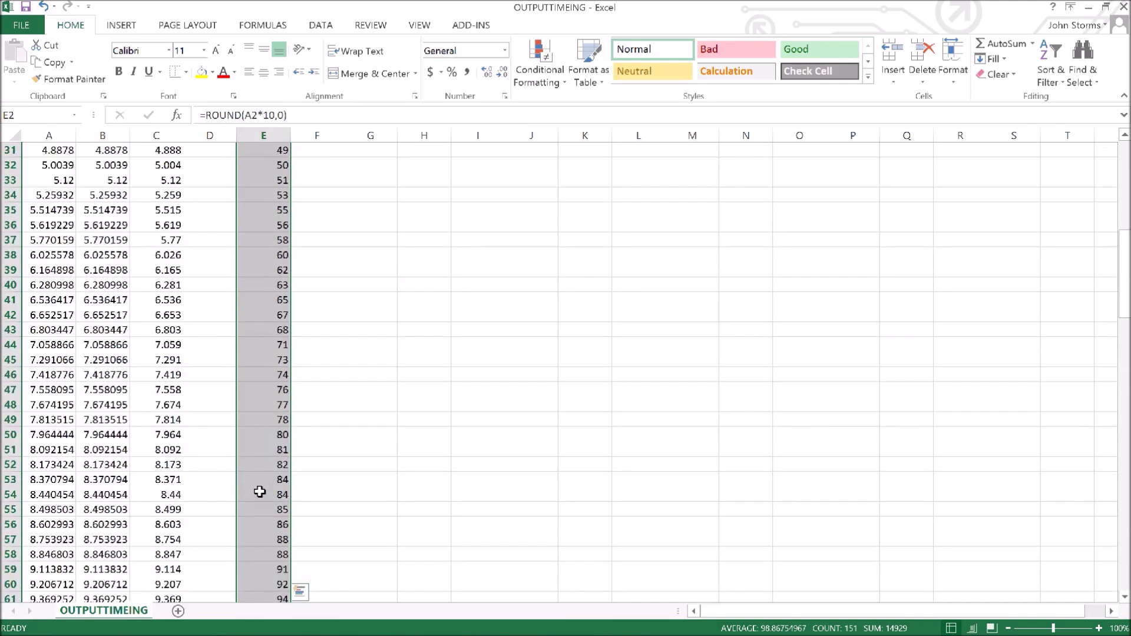
scroll(258, 432, "down", 20)
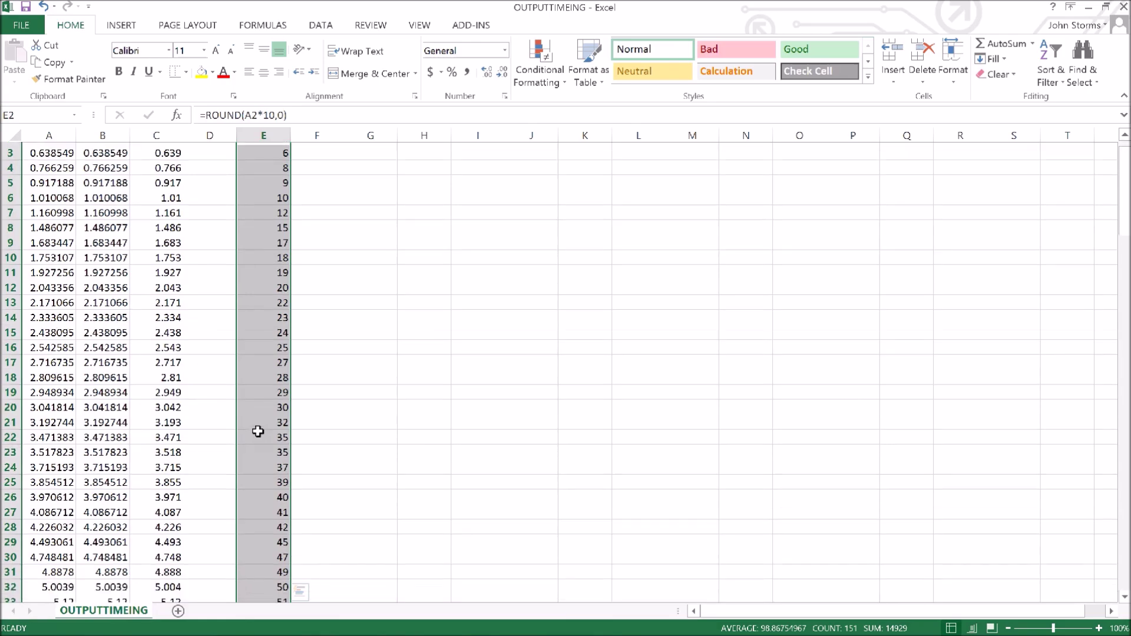
scroll(258, 432, "down", 20)
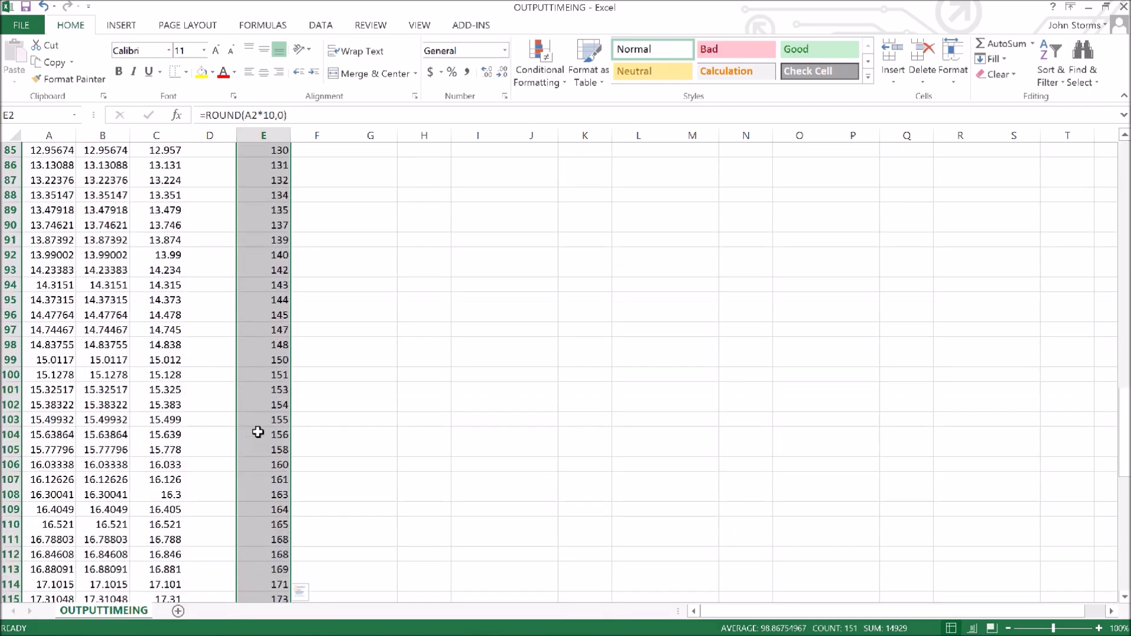
left_click(413, 389)
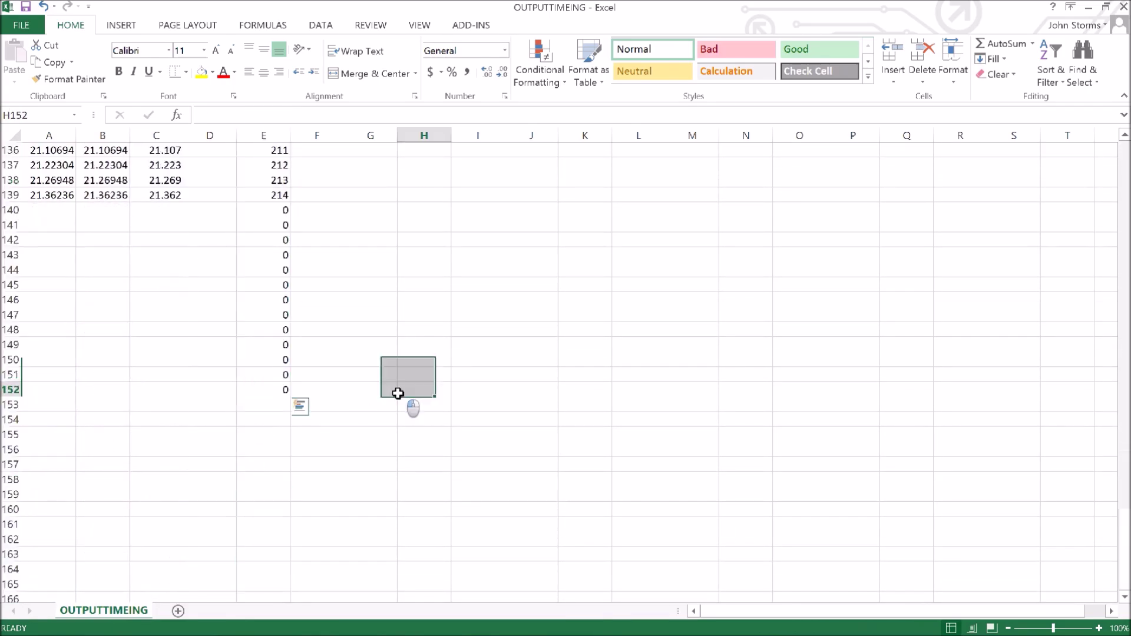
left_click_drag(271, 195, 266, 118)
left_click(331, 224)
scroll(341, 270, "up", 17)
scroll(341, 271, "up", 20)
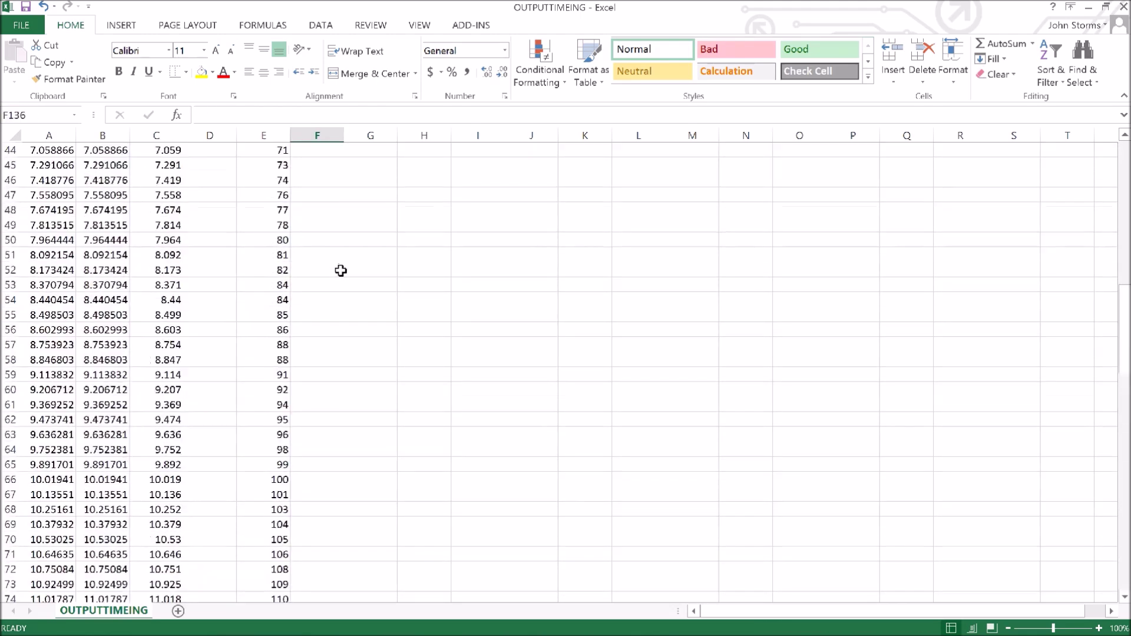
- Copy the text <timing centisecond=" from the basic1_eraseme file in Notepad and paste it into cell D1 of the Excel sheet
key("alt+Tab")
key("alt+Tab")
key("alt+Tab")
key("alt+Tab")
key("alt+Tab")
key("alt+Tab")
key("alt+Tab")
key("alt+Tab")
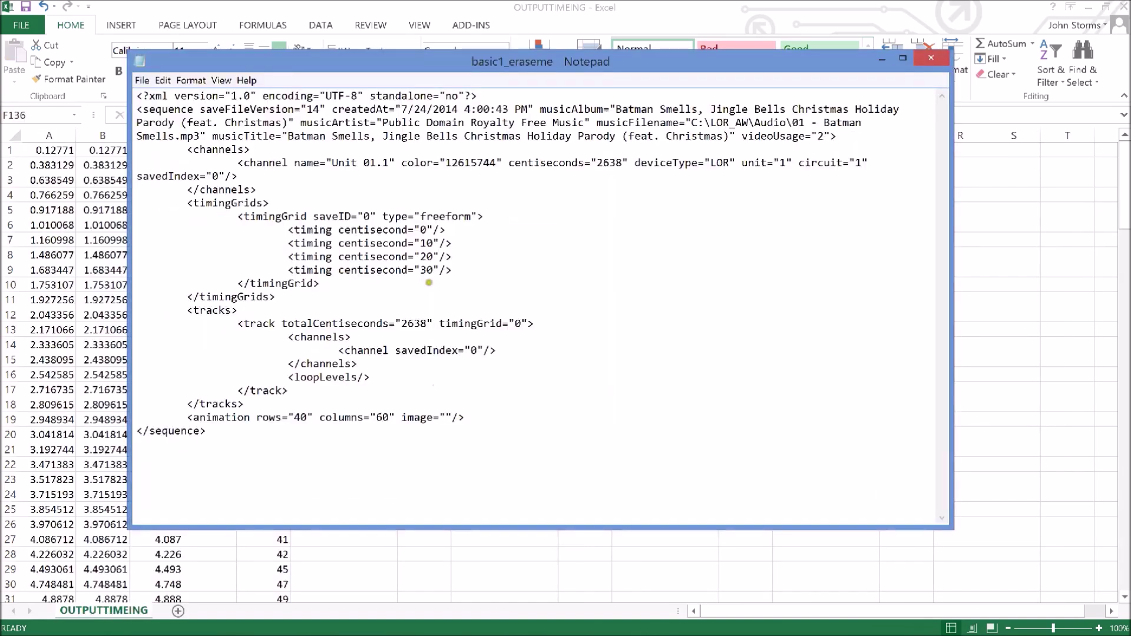
left_click_drag(421, 270, 285, 271)
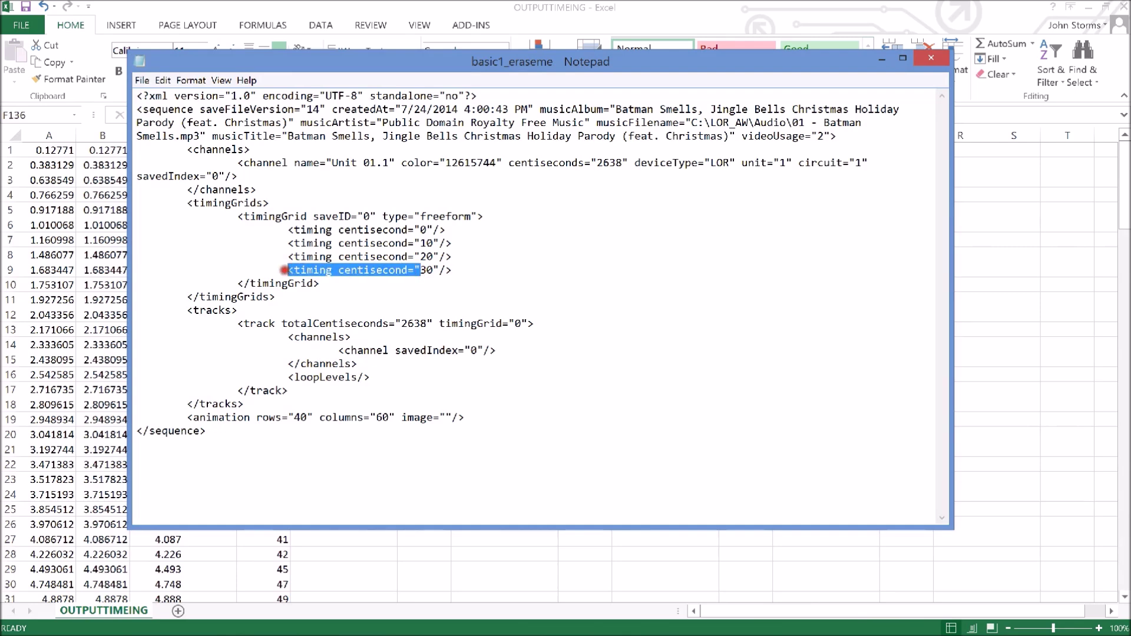
key("alt")
left_click(112, 217)
left_click(234, 152)
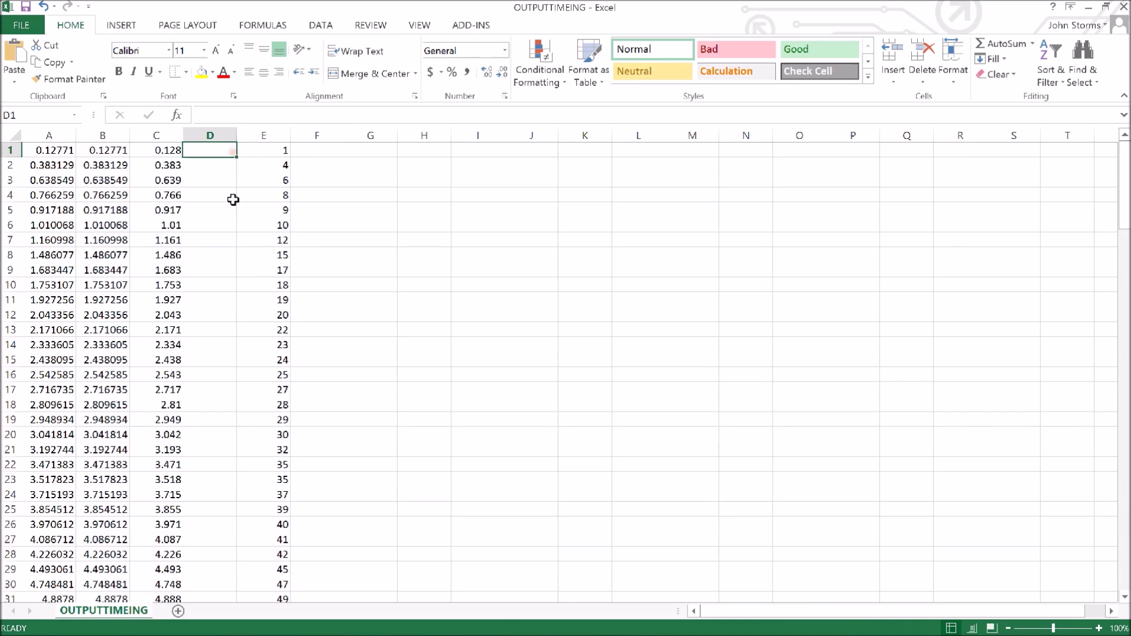
key("ctrl+v")
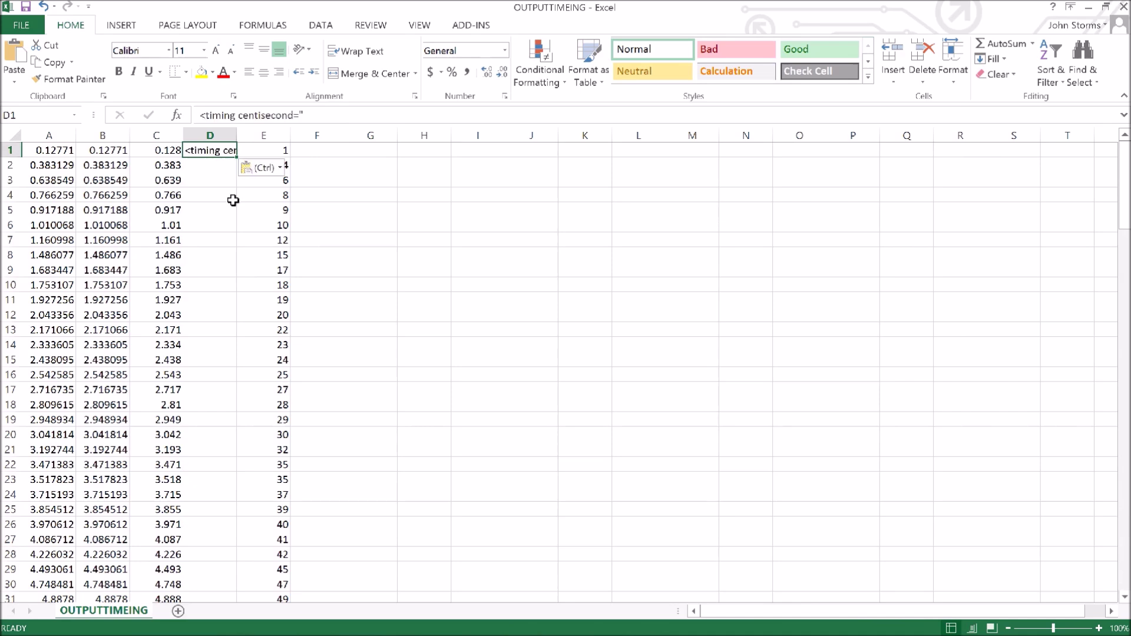
- Copy the opening timing tag text from D1 down through cells D2 to D139, alongside the time values
key("ctrl+c")
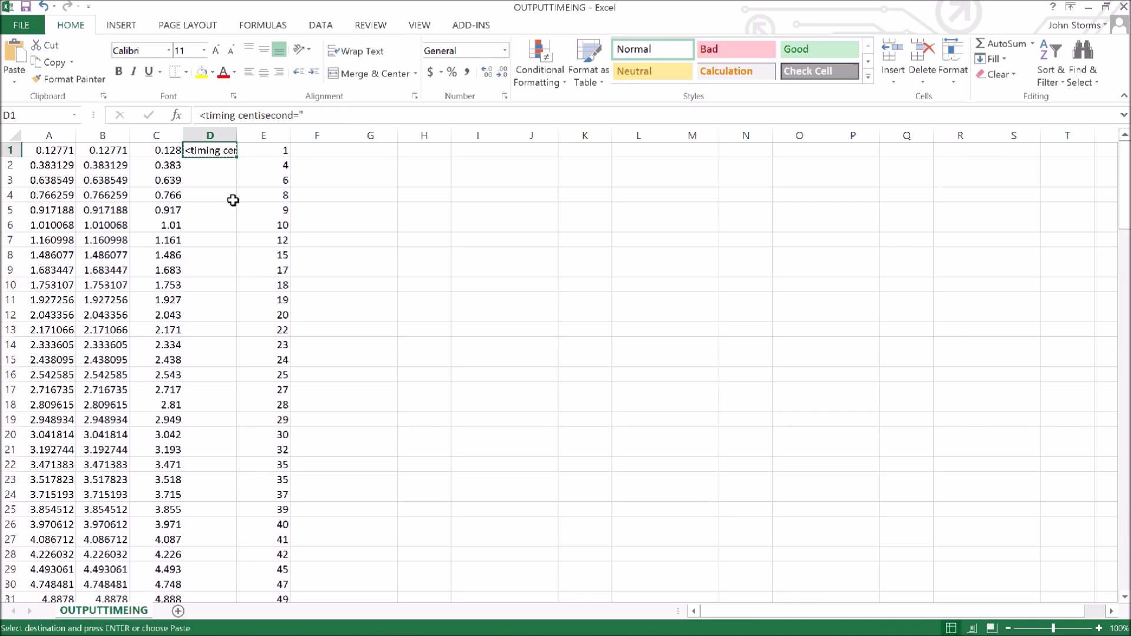
key("Down")
key("shift+Down")
key("shift+Down")
key("shift+Down")
key("shift+Down")
key("shift+Down")
key("shift+Down")
key("shift+Down")
key("shift+Down")
key("shift+Down")
key("shift+Down")
key("shift+Down")
key("shift+Down")
key("shift+Down")
key("shift+Down")
key("shift+Down")
key("shift+Down")
key("shift+Down")
key("shift+Down")
key("shift+Down")
key("shift+Down")
key("shift+Down")
key("shift+Down")
key("shift+Down")
key("shift+Down")
key("shift+Down")
key("shift+Down")
key("shift+Down")
key("shift+Down")
key("shift+Down")
key("shift+Down")
key("shift+Down")
key("shift+Down")
key("shift+Down")
key("shift+Down")
key("shift+Down")
key("shift+Down")
key("shift+Down")
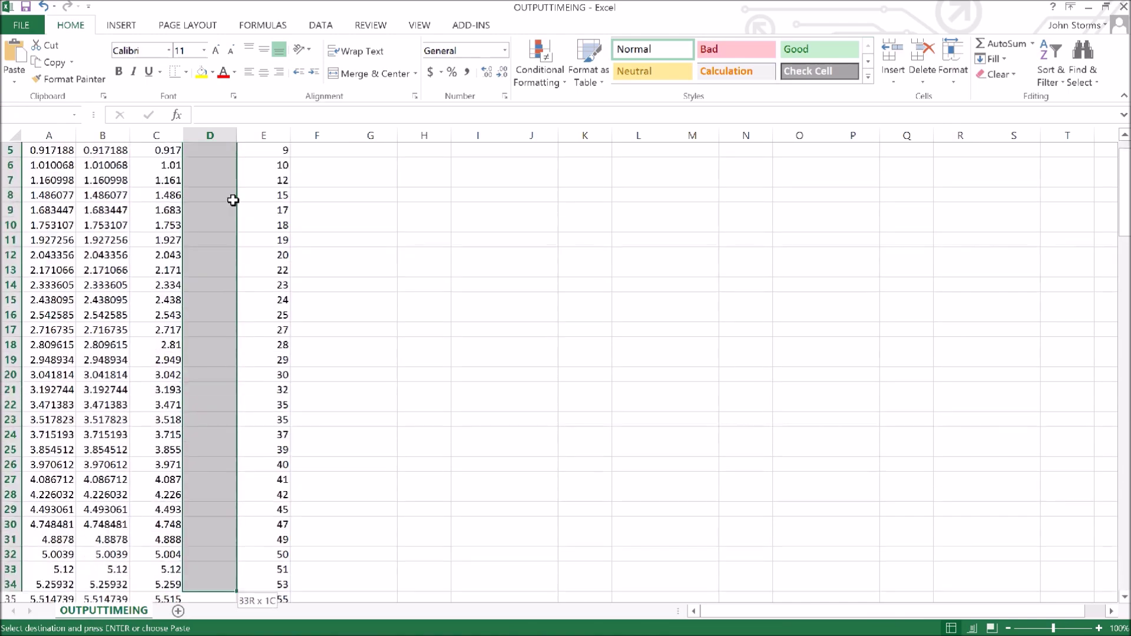
key("shift+Down")
key("shift+Down")
key("shift+Down")
key("shift+Down")
key("shift+Down")
key("shift+Down")
key("shift+Down")
key("shift+Down")
key("shift+Down")
key("shift+Down")
key("shift+Down")
key("shift+Down")
key("shift+Down")
key("shift+Down")
key("shift+Down")
key("shift+Down")
key("shift+Down")
key("shift+Down")
key("shift+Down")
key("shift+Down")
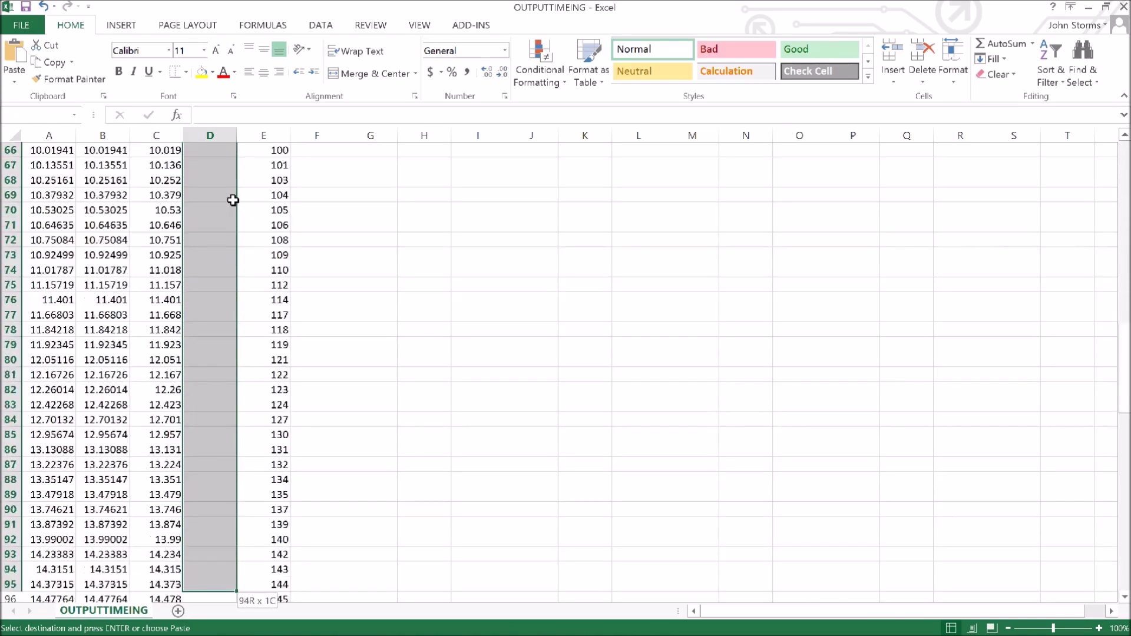
key("shift+Down")
key("shift+Down")
key("shift+Down")
key("shift+Down")
key("shift+Down")
key("shift+Down")
key("shift+Down")
key("shift+Down")
key("shift+Down")
key("shift+Down")
key("shift+Down")
key("shift+Down")
key("shift+Down")
key("shift+Down")
key("shift+Down")
key("shift+Down")
key("shift+Down")
key("shift+Down")
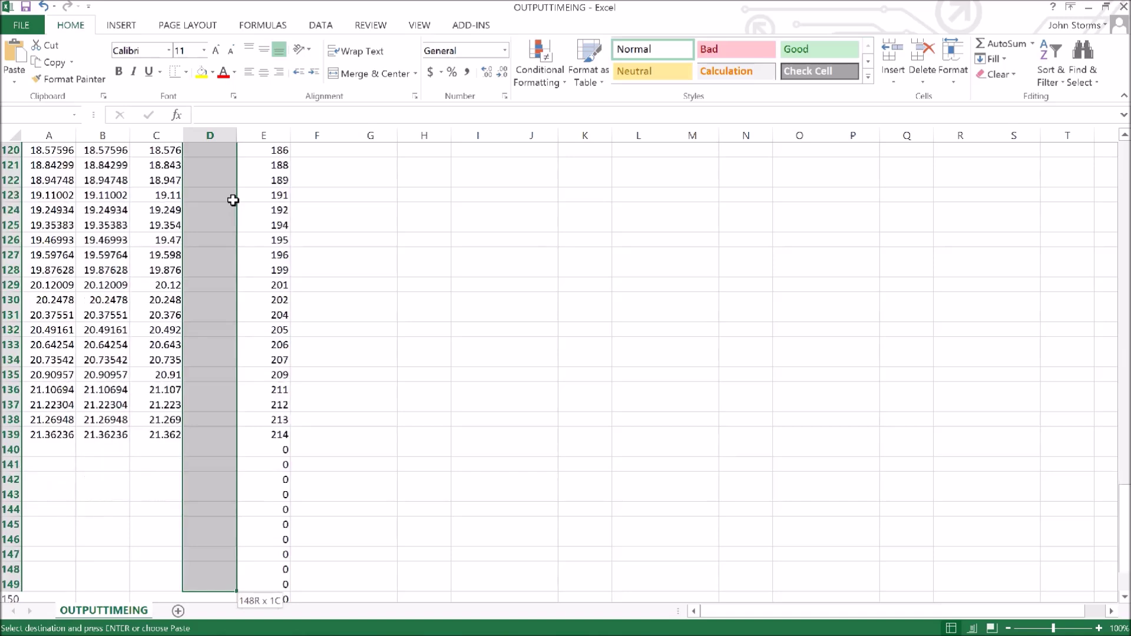
key("shift+Up")
key("shift+Up")
key("shift+Up")
key("shift+Up")
key("shift+Up")
key("shift+Up")
key("shift+Up")
key("shift+Up")
key("shift+Up")
key("shift+Up")
key("shift+Up")
key("shift+Up")
key("shift+Up")
key("shift+Up")
key("shift+Up")
key("shift+Up")
key("shift+Up")
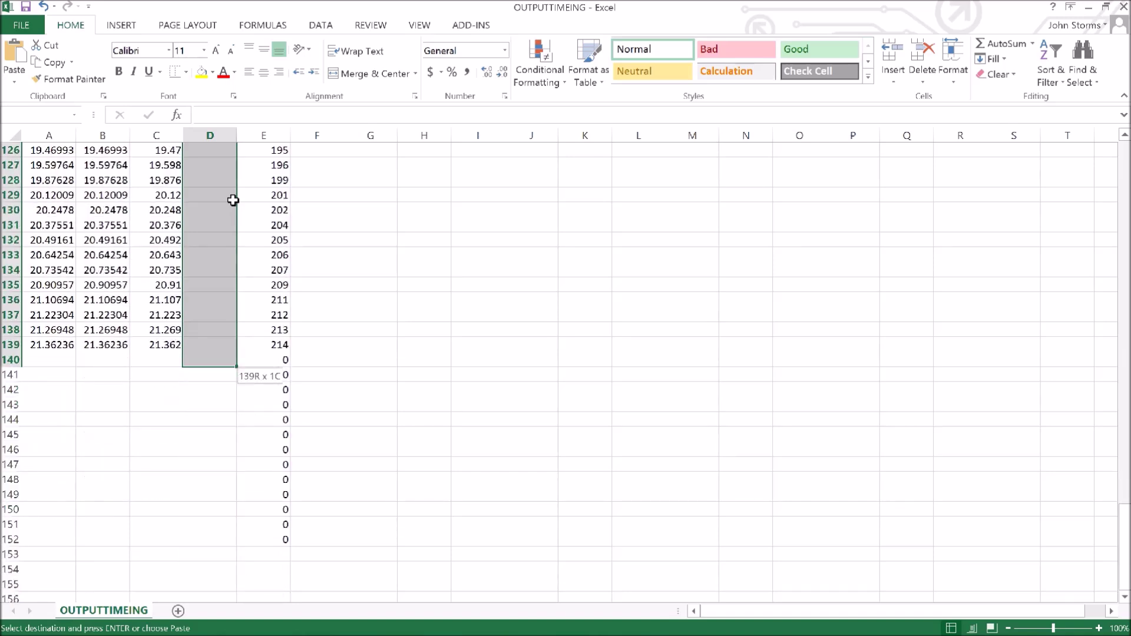
key("Return")
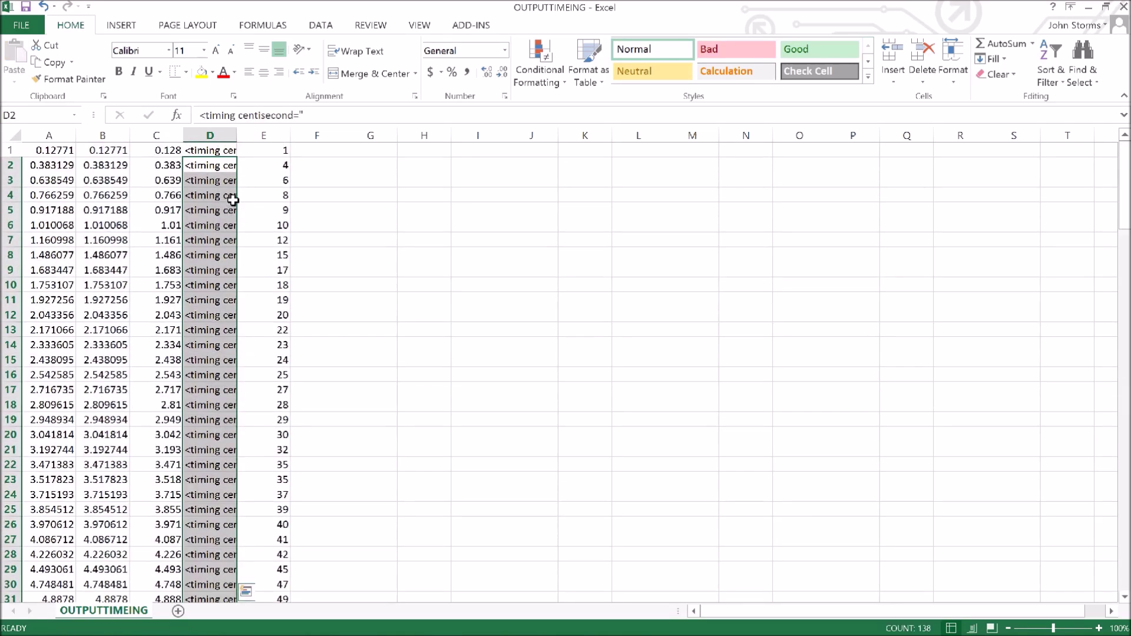
- Copy the closing characters "/> of the last timing line in the basic1_eraseme Notepad file and paste them into cell F1 in Excel
key("alt+Tab")
left_click_drag(463, 270, 431, 269)
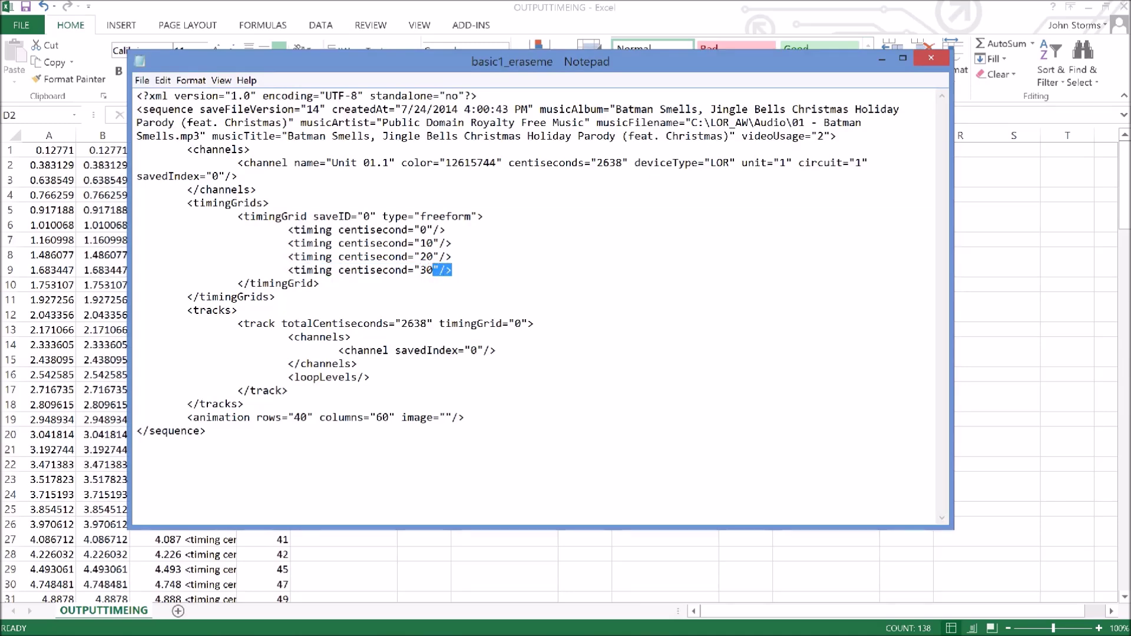
key("alt+Tab")
scroll(372, 540, "up", 5)
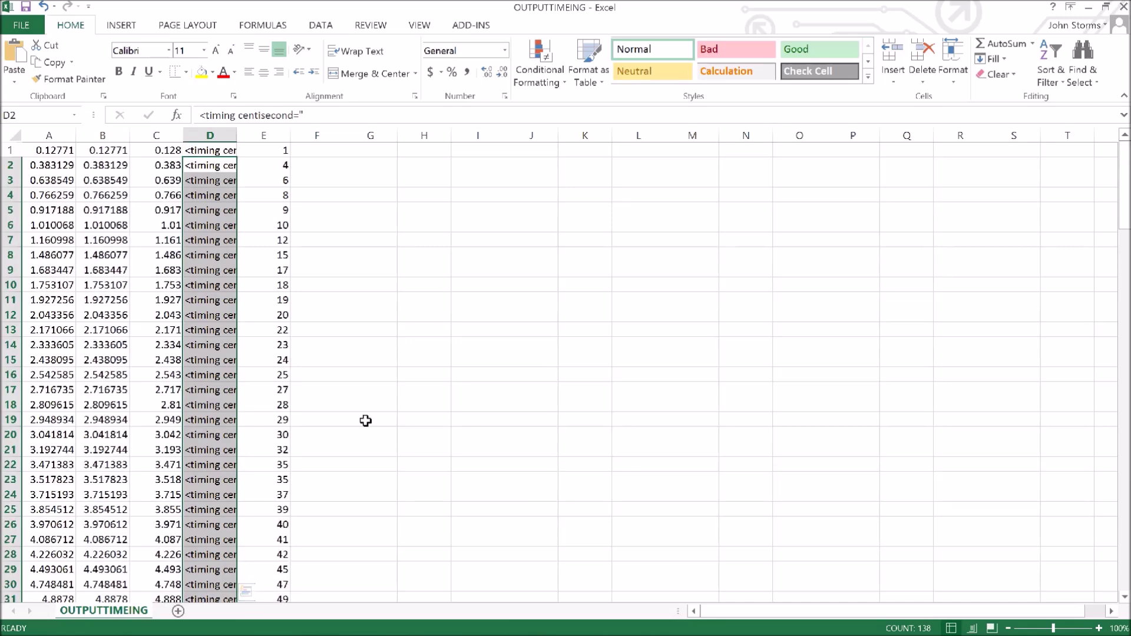
left_click(306, 152)
key("ctrl+v")
left_click(314, 165)
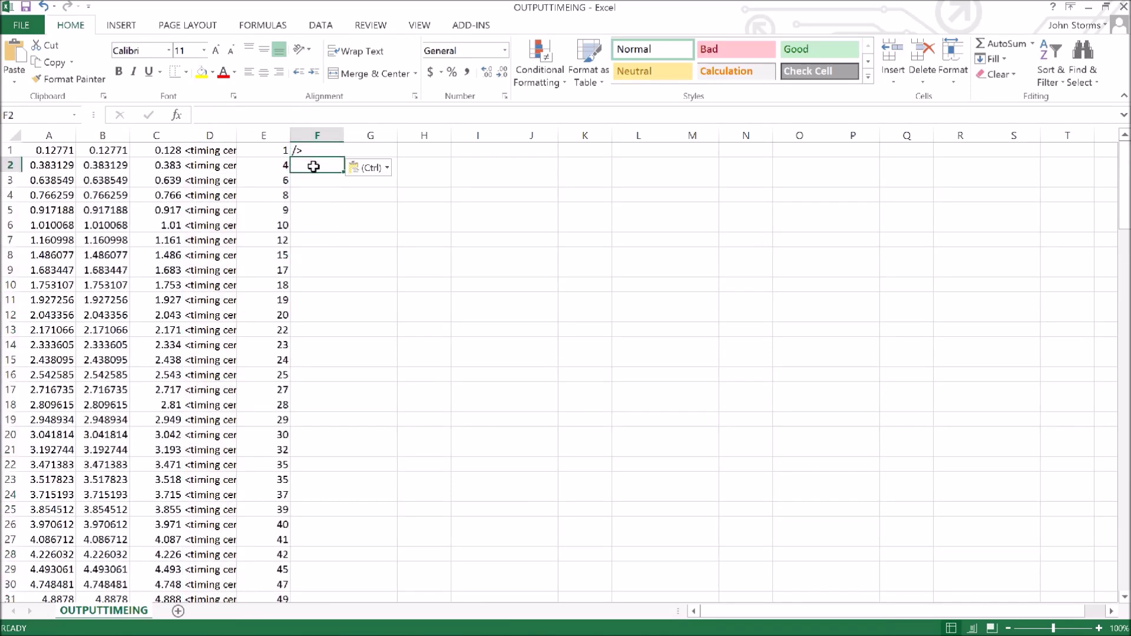
- Check the tag ending in the Notepad file and add the missing leading quote in F1, making it "/>
key("alt+Tab")
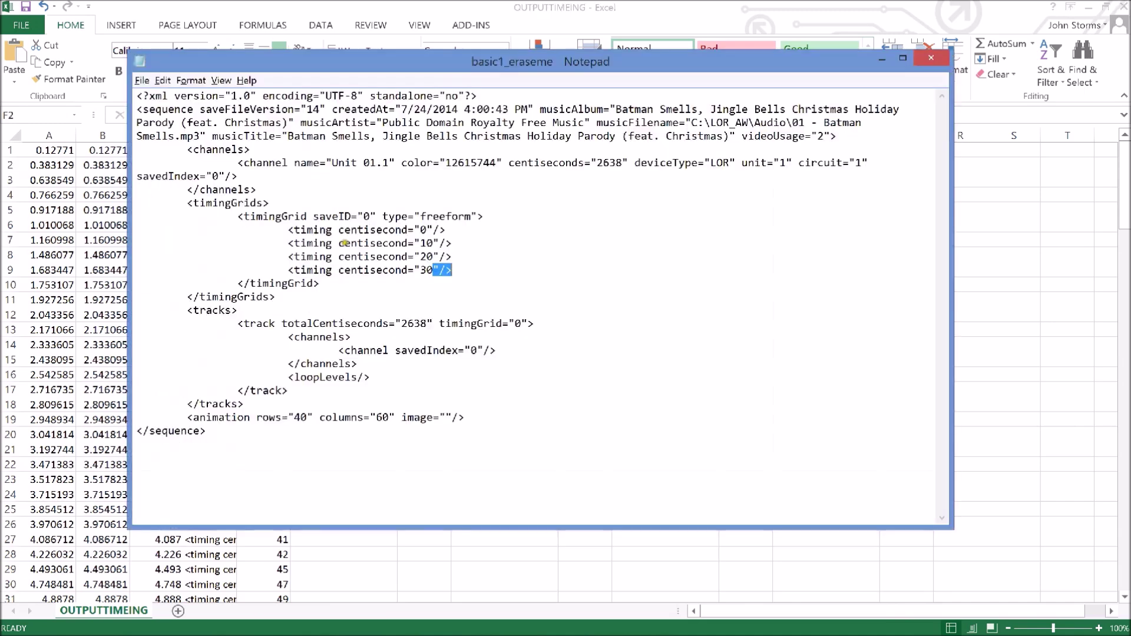
key("alt+Tab")
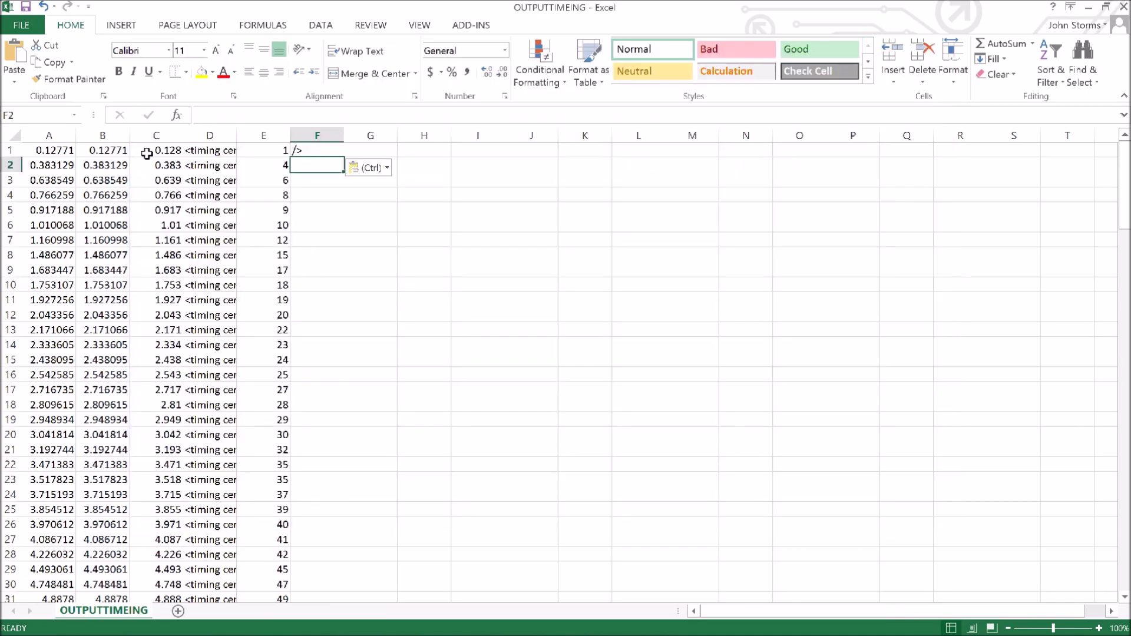
left_click(188, 152)
left_click(322, 153)
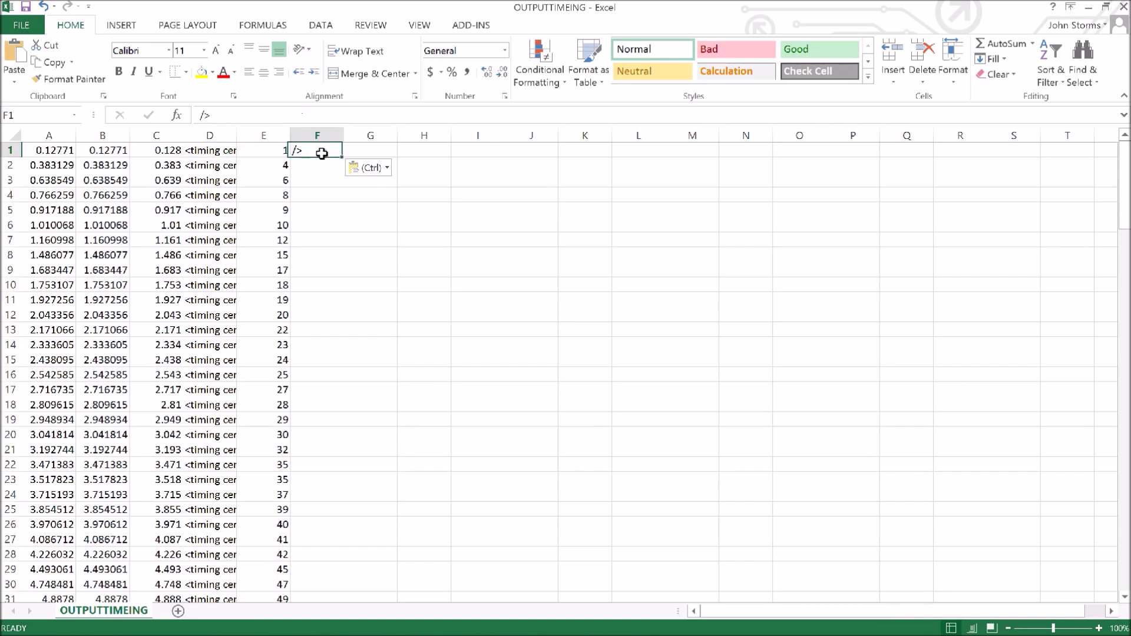
left_click(198, 115)
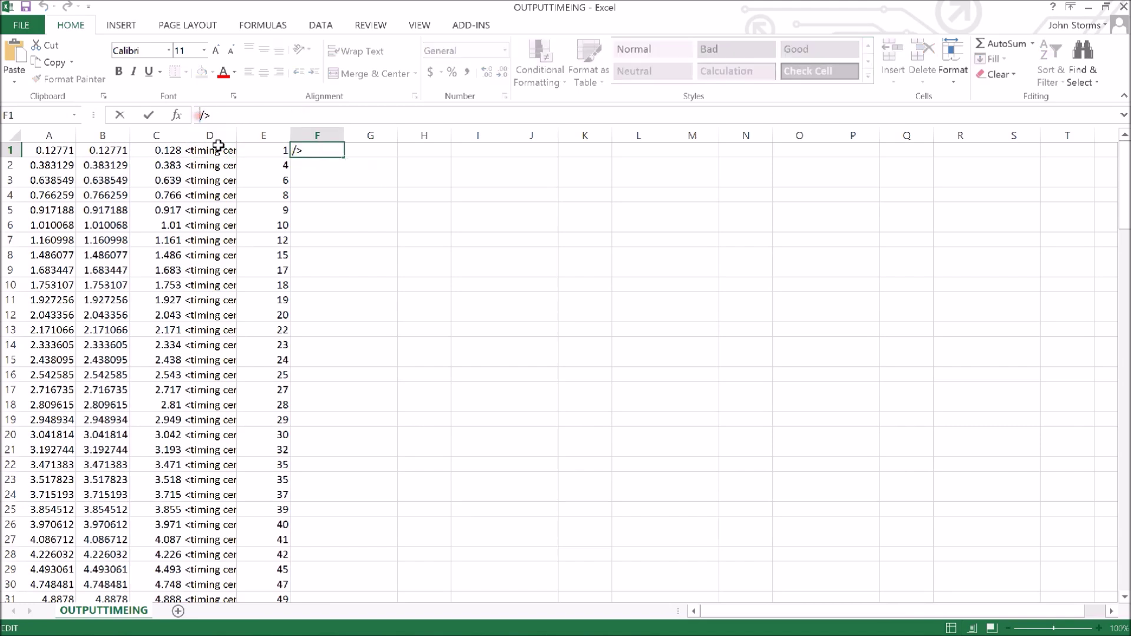
key("Return")
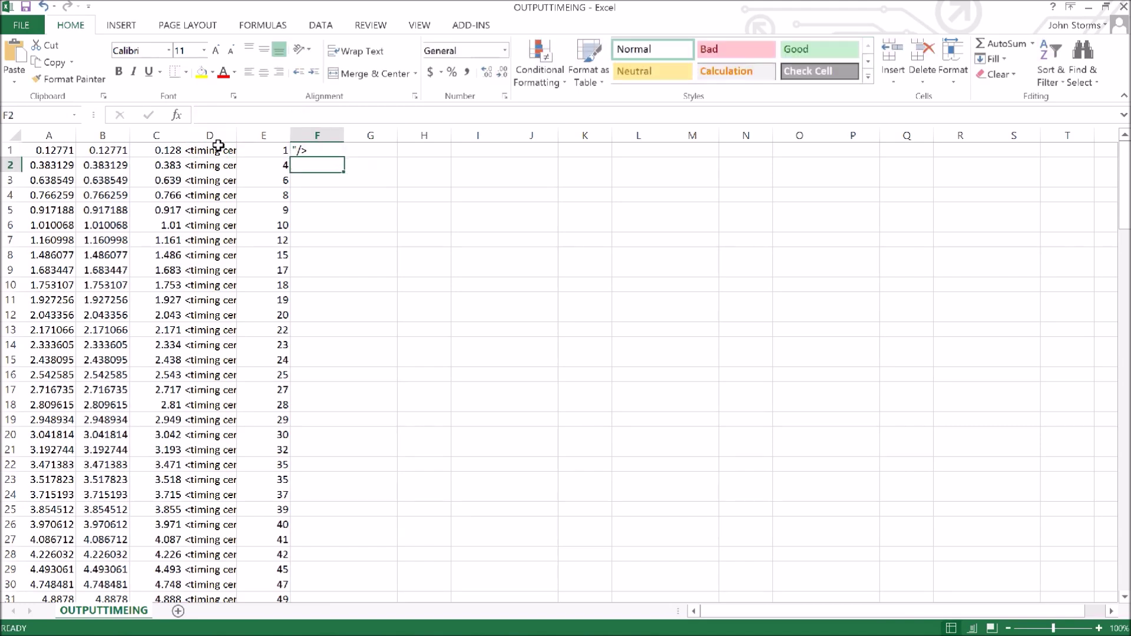
- Copy the closing tag text "/> from F1 down through cells F2 to F139, alongside the timing values
key("Up")
key("ctrl+c")
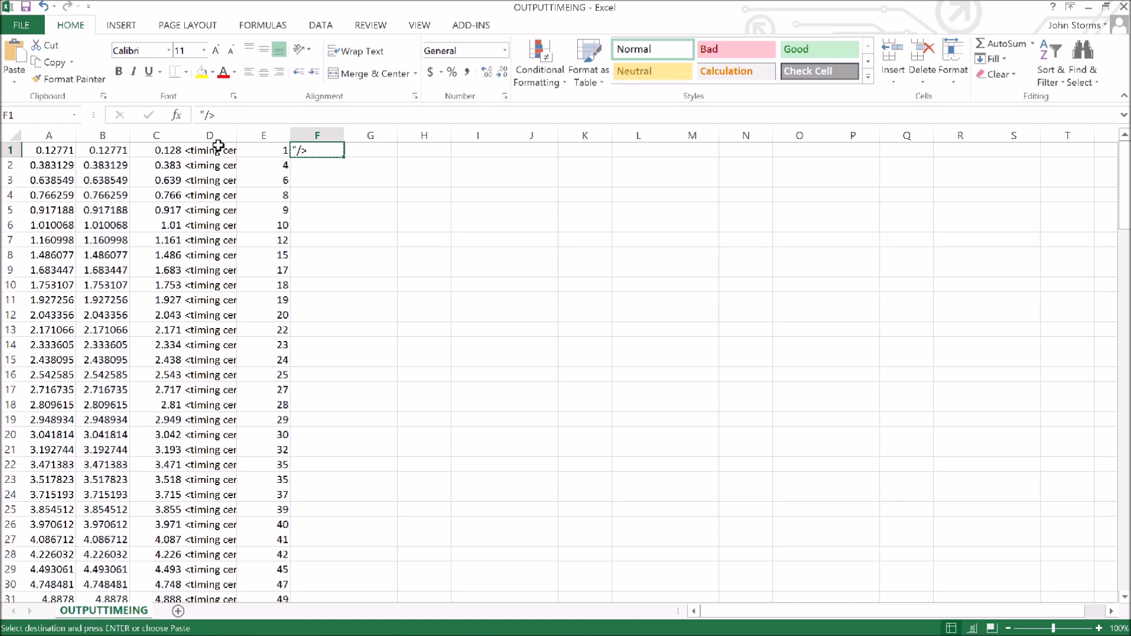
key("Down")
key("shift+Down")
key("shift+Down")
key("shift+Down")
key("shift+Down")
key("shift+Down")
key("shift+Down")
key("shift+Down")
key("shift+Down")
key("shift+Down")
key("shift+Down")
key("shift+Down")
key("shift+Down")
key("shift+Down")
key("shift+Down")
key("shift+Down")
key("shift+Down")
key("shift+Down")
key("shift+Down")
key("shift+Down")
key("shift+Down")
key("shift+Down")
key("shift+Down")
key("shift+Down")
key("shift+Down")
key("shift+Down")
key("shift+Down")
key("shift+Down")
key("shift+Down")
key("shift+Down")
key("shift+Down")
key("shift+Down")
key("shift+Down")
key("shift+Down")
key("shift+Down")
key("shift+Down")
key("shift+Down")
key("shift+Down")
key("shift+Down")
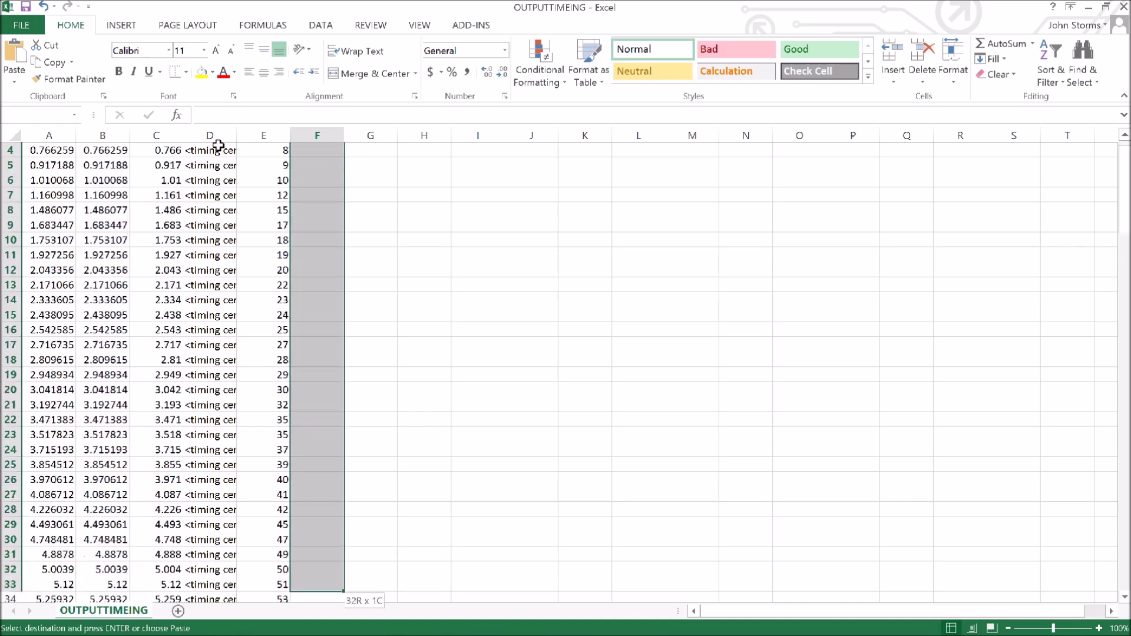
key("shift+Down")
key("shift+Down")
key("shift+Down")
key("shift+Down")
key("shift+Down")
key("shift+Down")
key("shift+Down")
key("shift+Down")
key("shift+Down")
key("shift+Down")
key("shift+Down")
key("shift+Down")
key("shift+Down")
key("shift+Down")
key("shift+Down")
key("shift+Down")
key("shift+Down")
key("shift+Down")
key("shift+Down")
key("shift+Down")
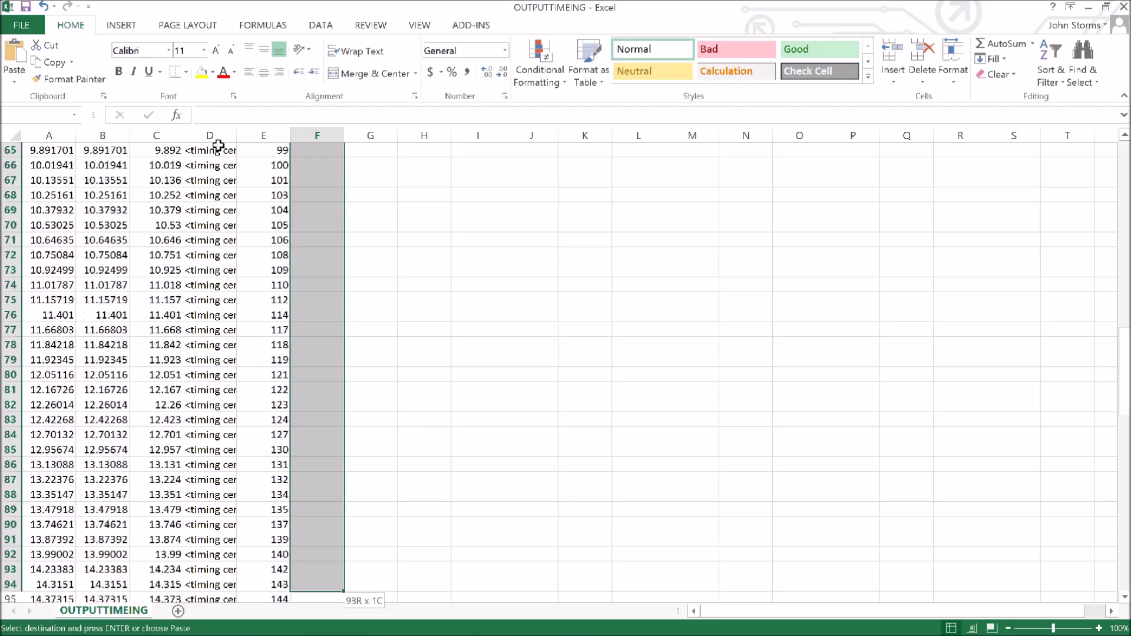
key("shift+Down")
key("shift+Down")
key("shift+Down")
key("shift+Down")
key("shift+Down")
key("shift+Down")
key("shift+Down")
key("shift+Down")
key("shift+Down")
key("shift+Down")
key("shift+Down")
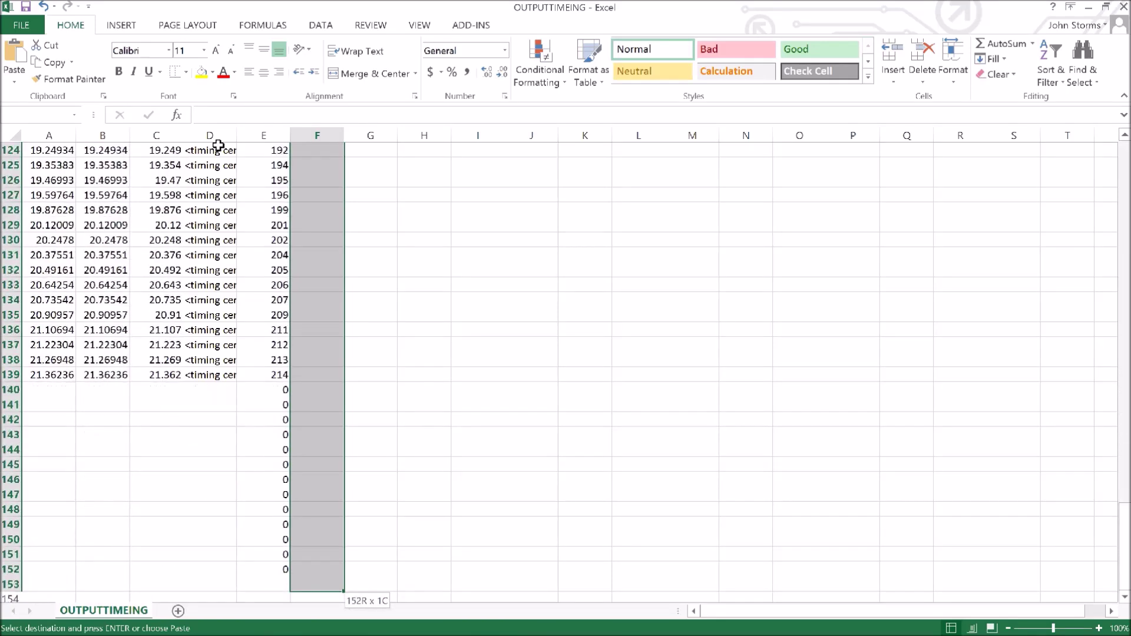
key("shift+Up")
key("shift+Up")
key("shift+Up")
key("shift+Up")
key("shift+Up")
key("shift+Up")
key("shift+Up")
key("shift+Up")
key("shift+Up")
key("shift+Up")
key("shift+Up")
key("shift+Up")
key("shift+Up")
key("shift+Up")
key("shift+Up")
key("shift+Down")
key("shift+Down")
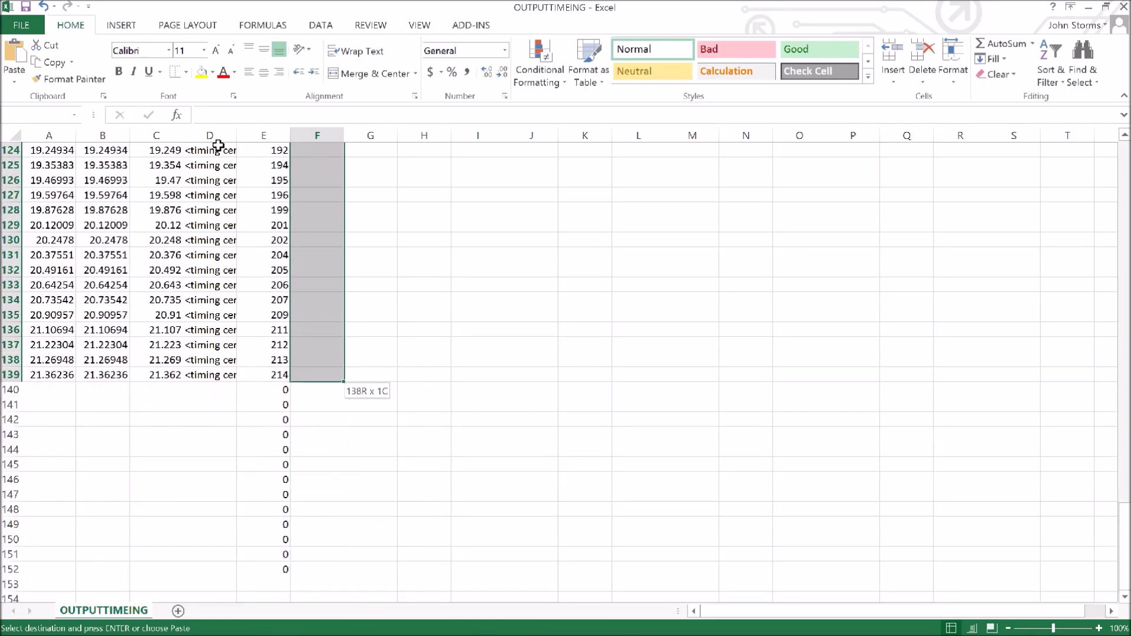
key("Return")
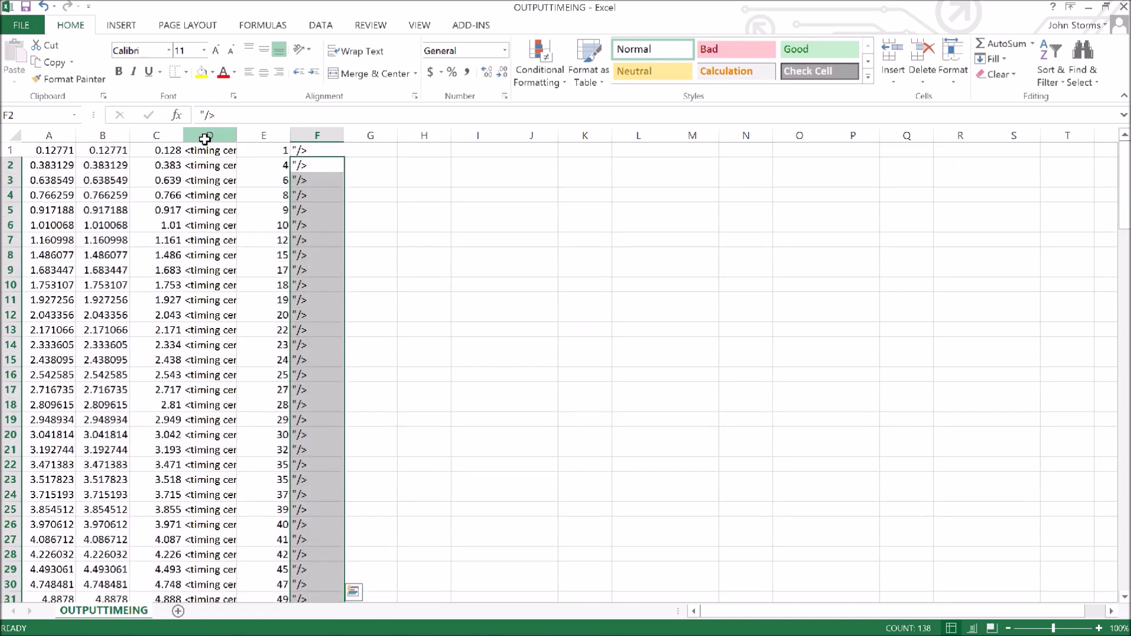
- Copy cells D1 to F139 from Excel and paste them over the centisecond 10, 20 and 30 timing lines in the basic1_eraseme Notepad file
left_click_drag(197, 150, 317, 563)
left_click_drag(298, 478, 310, 400)
key("ctrl+c")
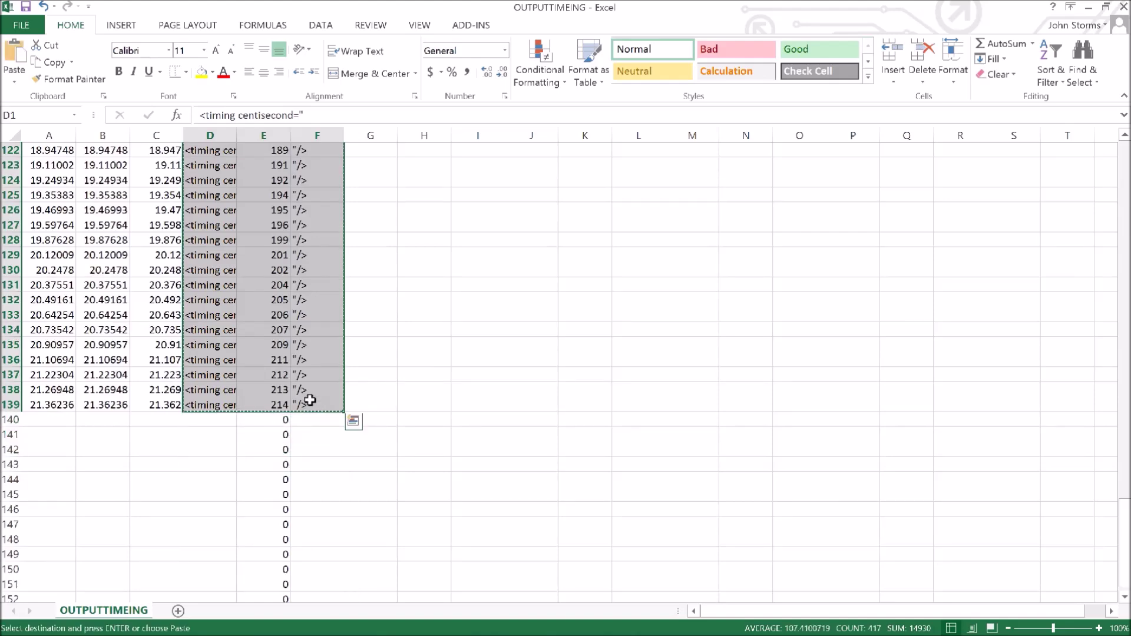
key("alt+Tab")
left_click_drag(452, 271, 105, 242)
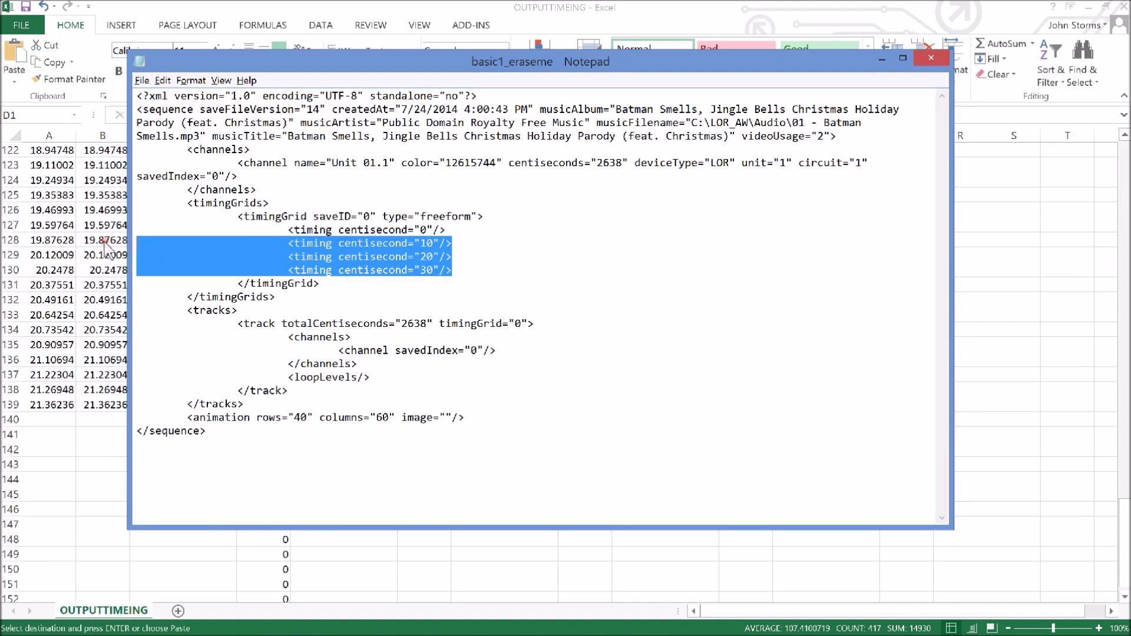
key("Delete")
key("ctrl+v")
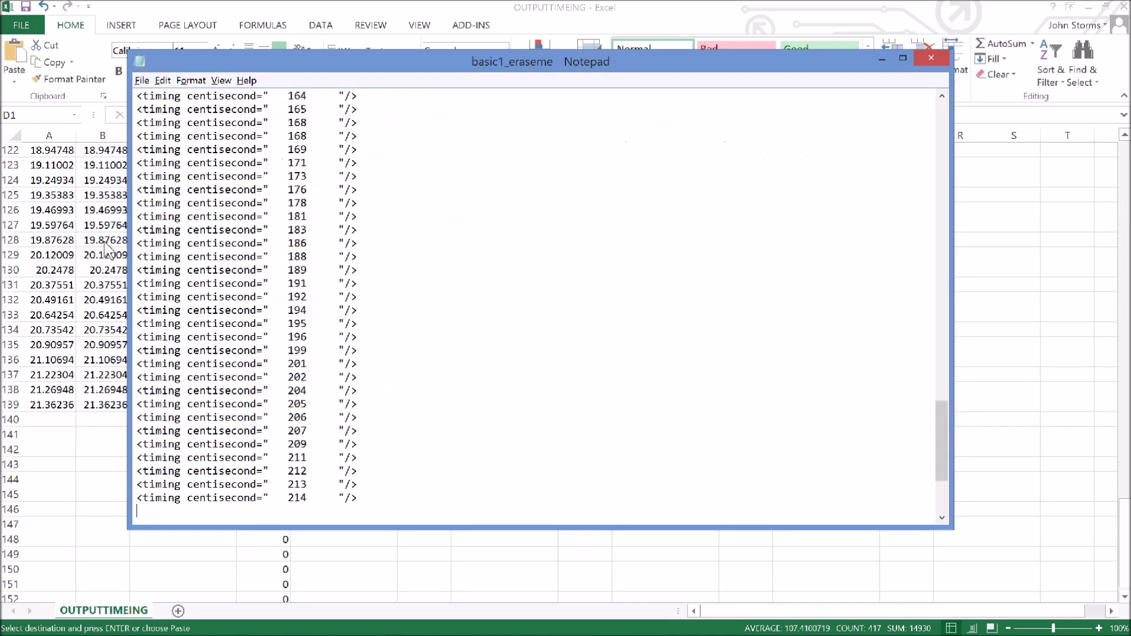
- Replace all occurrences of <timing centisecond=" followed by a tab with the same text without the tab throughout the Notepad file
left_click_drag(290, 498, 119, 504)
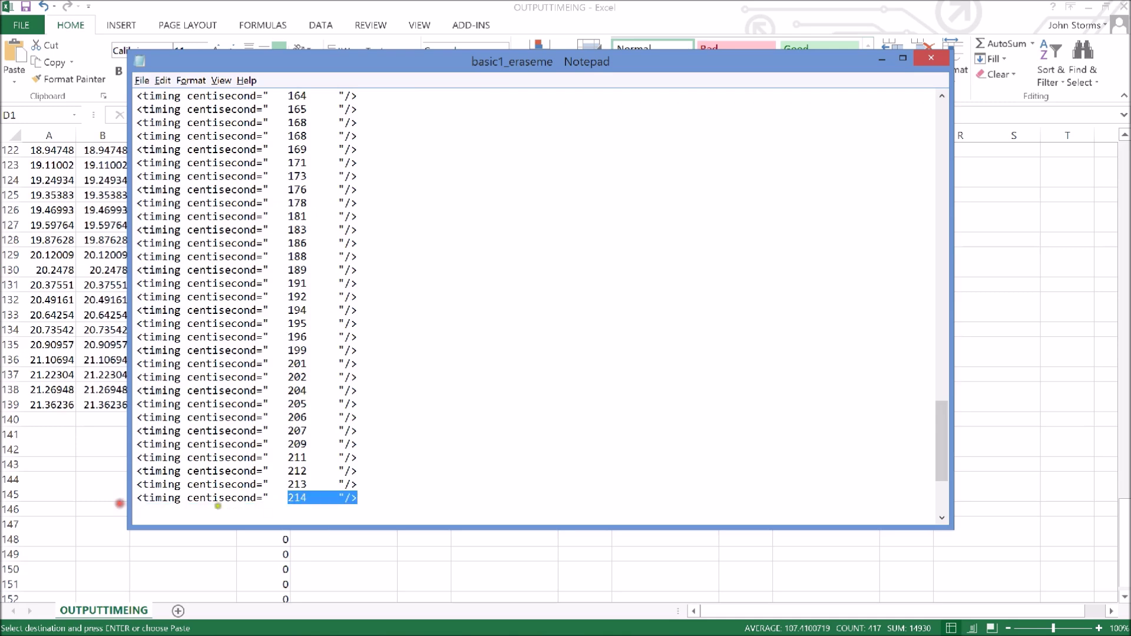
left_click(268, 513)
scroll(268, 513, "up", 20)
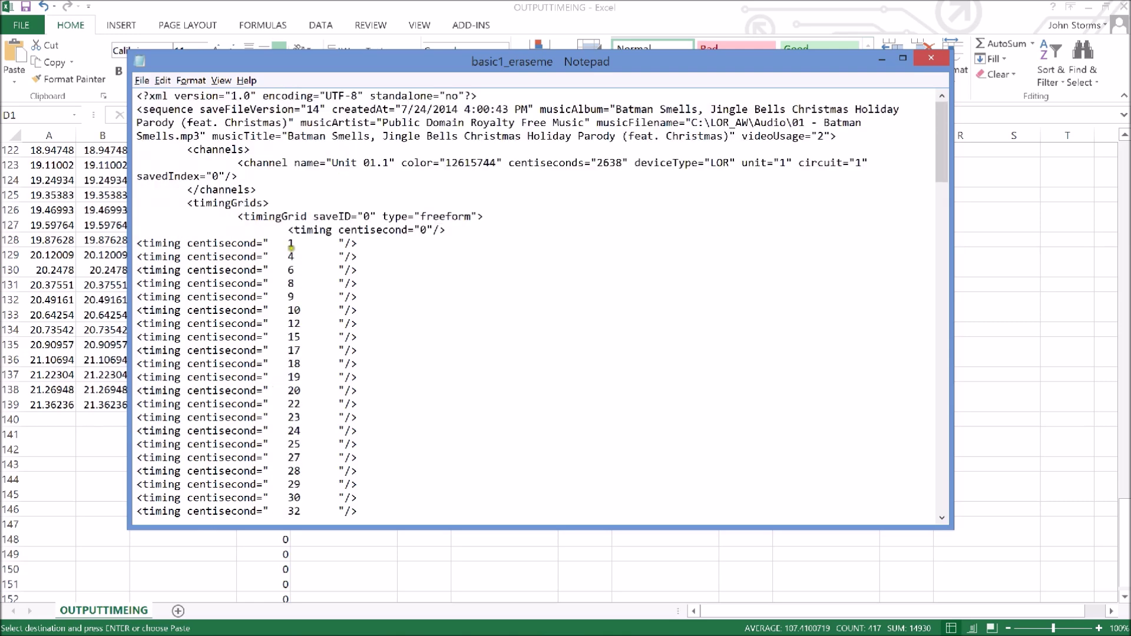
left_click_drag(286, 244, 141, 240)
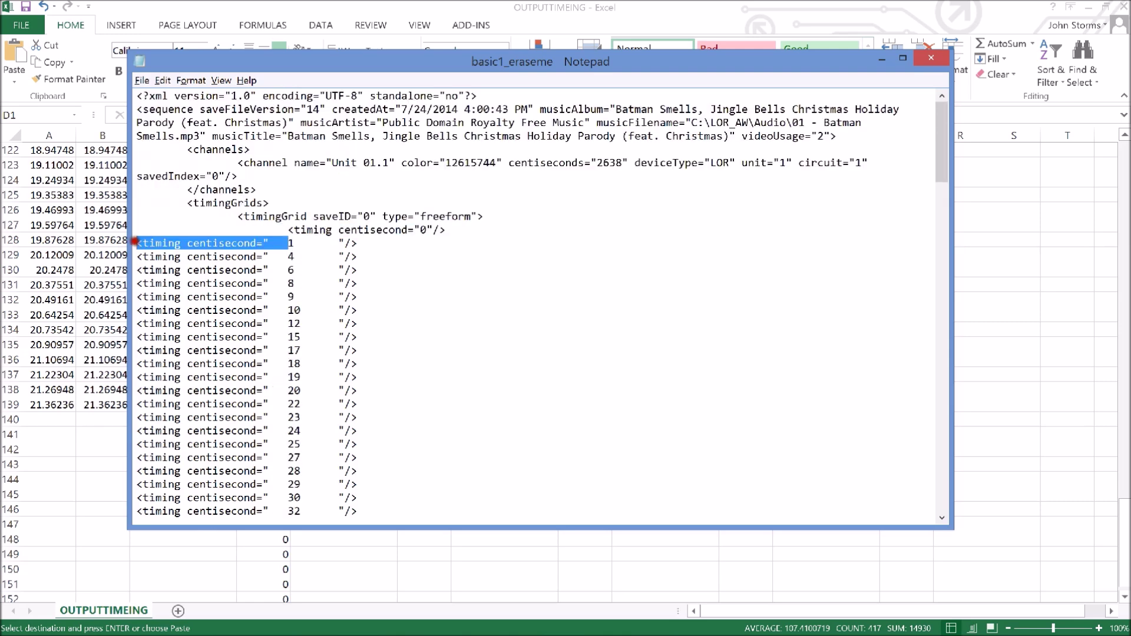
key("ctrl+c")
left_click(148, 205)
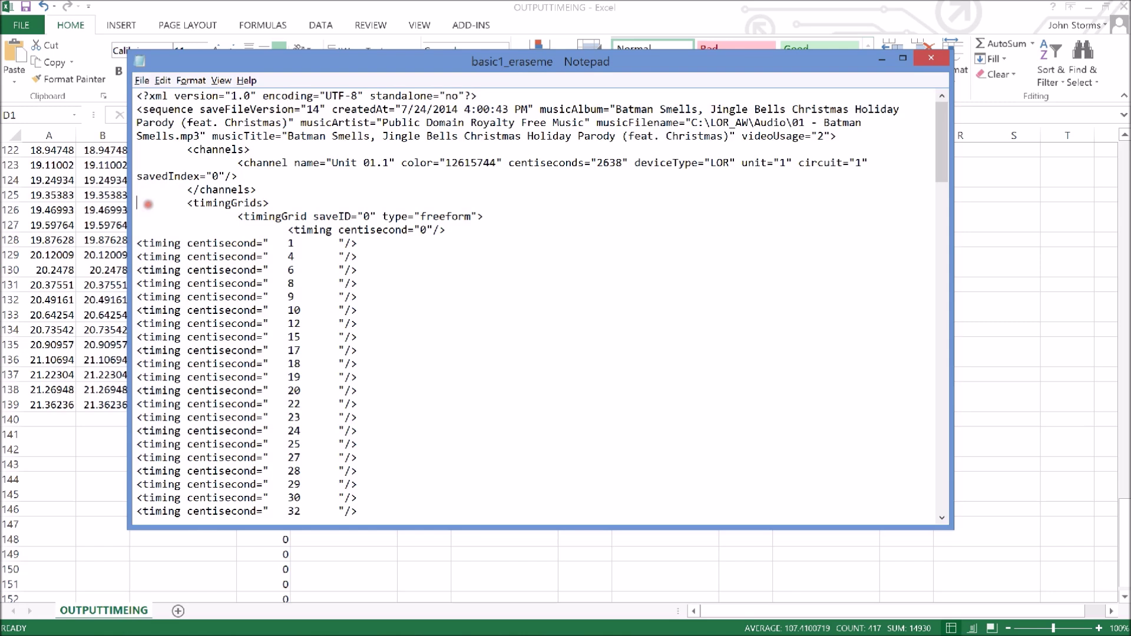
key("ctrl+h")
key("ctrl+v")
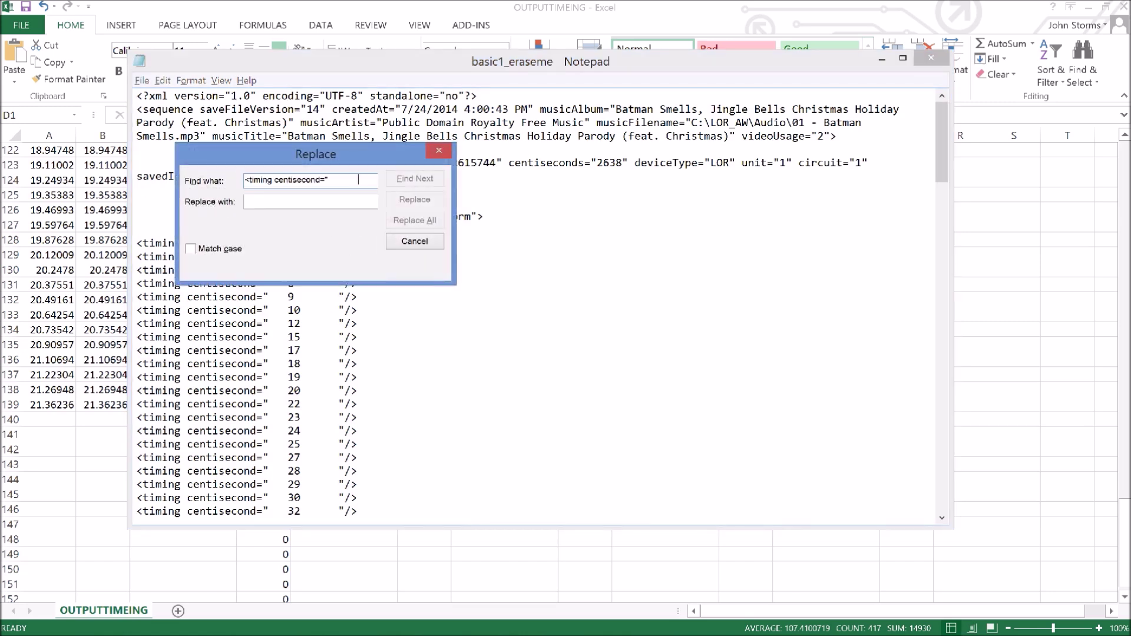
key("ctrl+v")
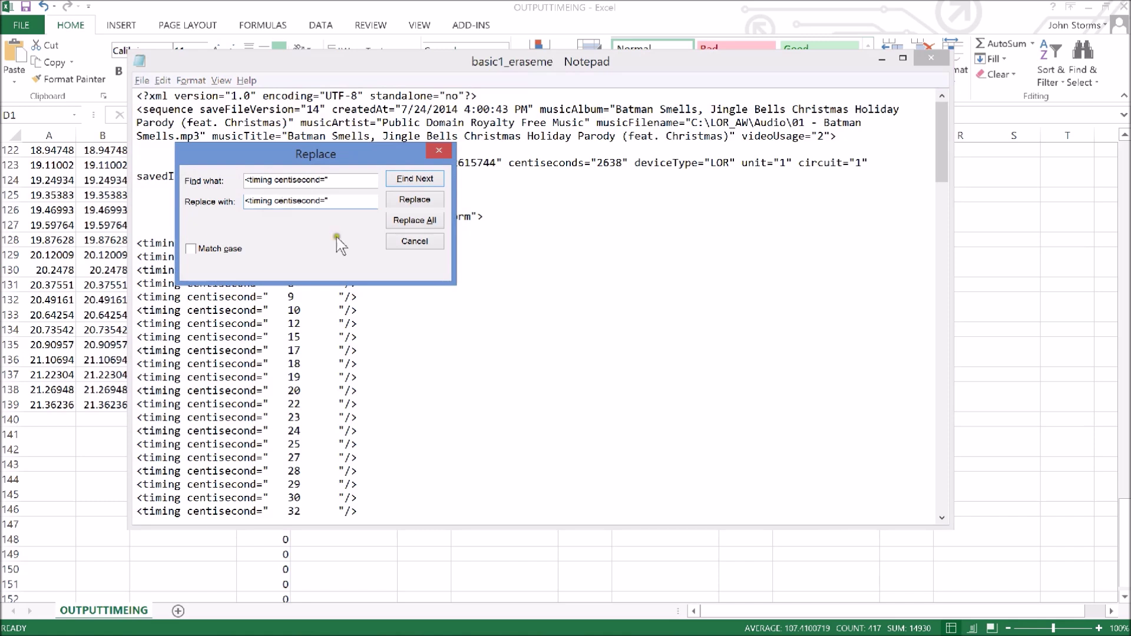
left_click(415, 220)
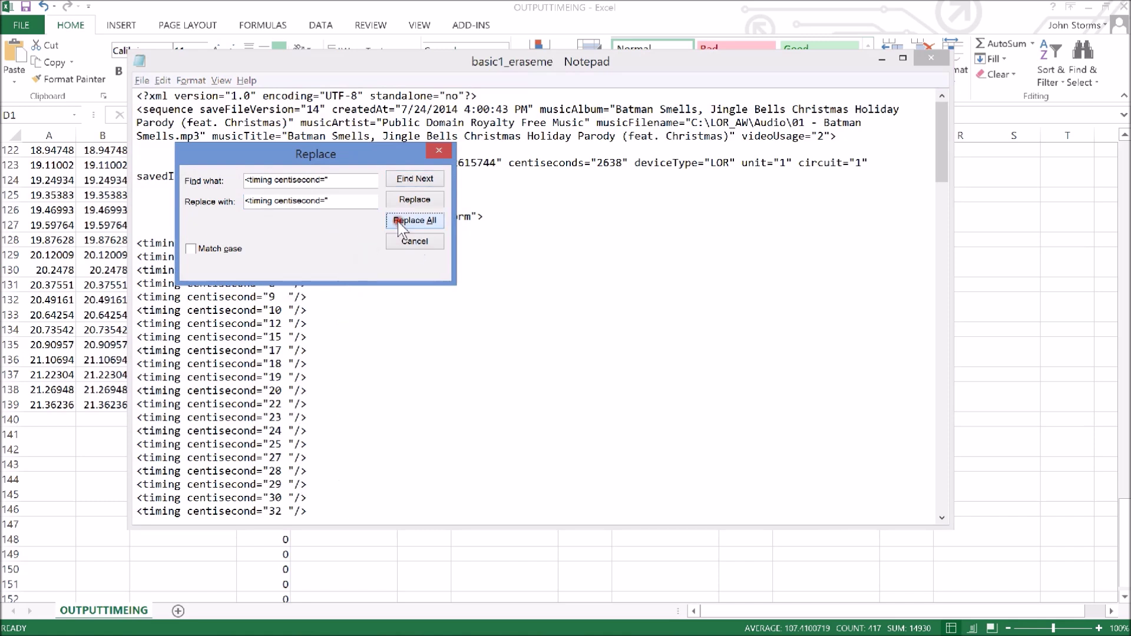
left_click(437, 153)
- Replace all occurrences of a tab followed by "/> with just "/> to close the gap after each timing value
left_click_drag(308, 243, 284, 248)
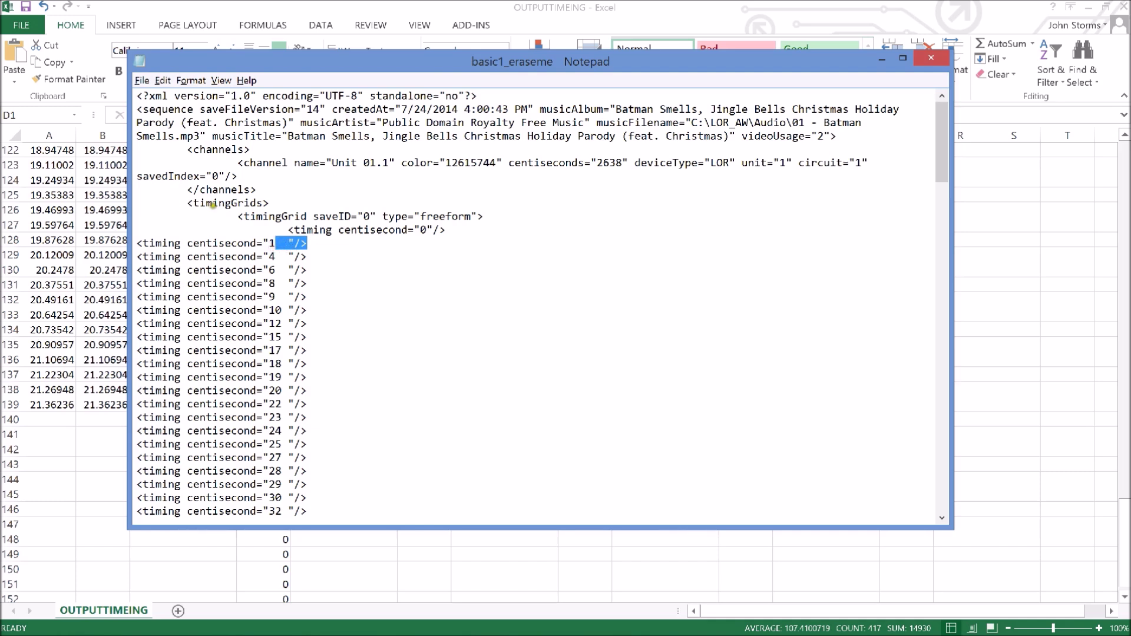
left_click(172, 212)
key("ctrl+h")
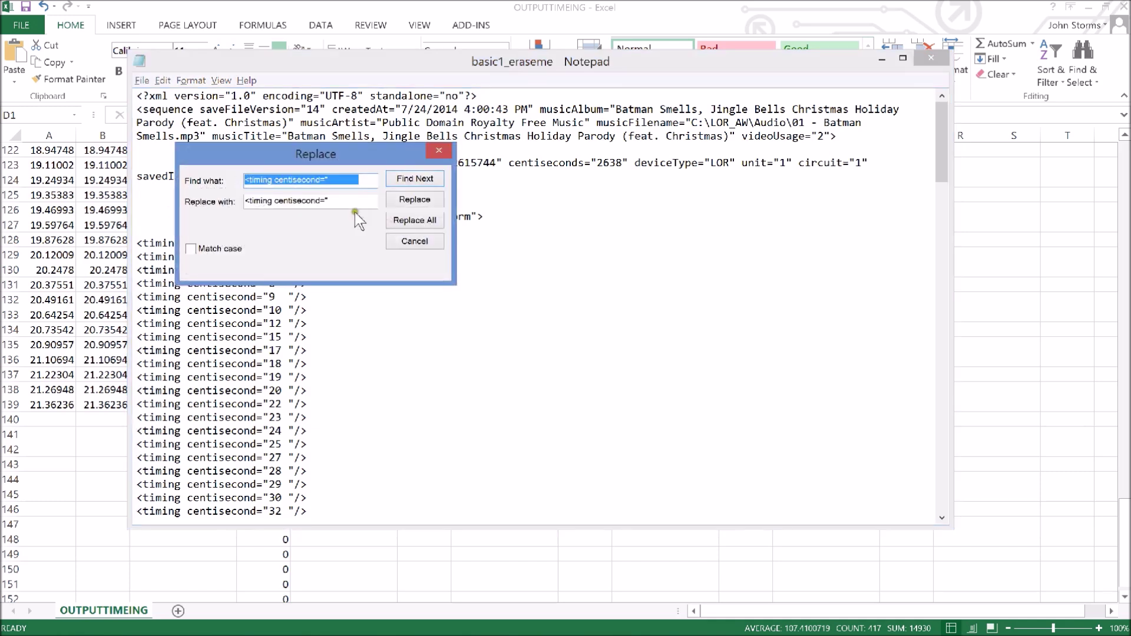
key("ctrl+v")
left_click(338, 200)
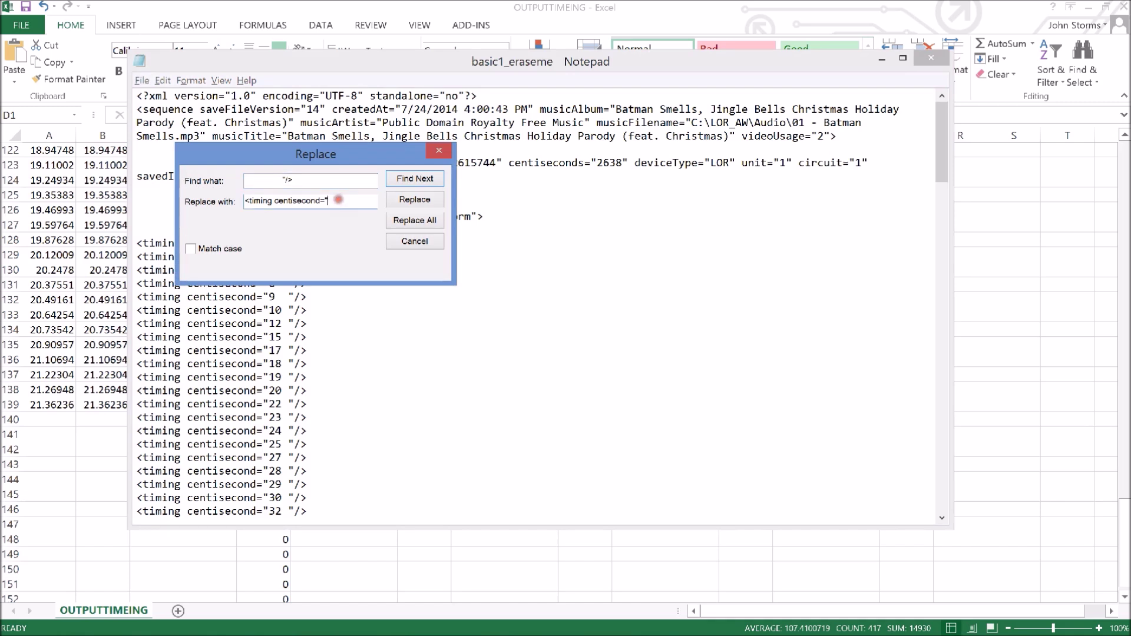
left_click_drag(374, 197, 204, 198)
key("ctrl+v")
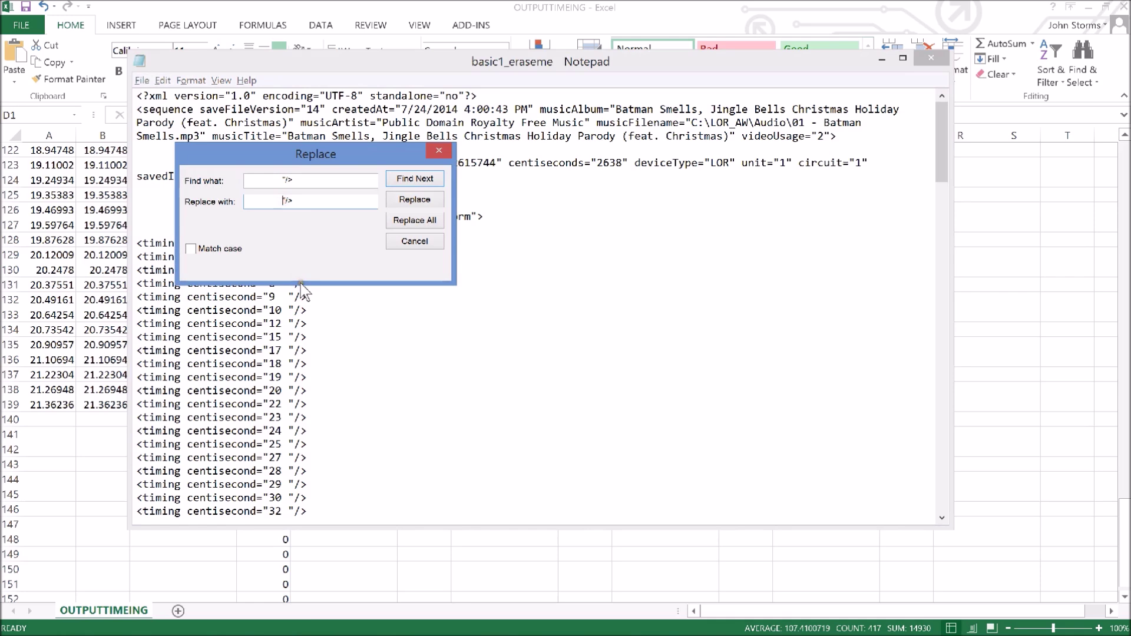
left_click(422, 221)
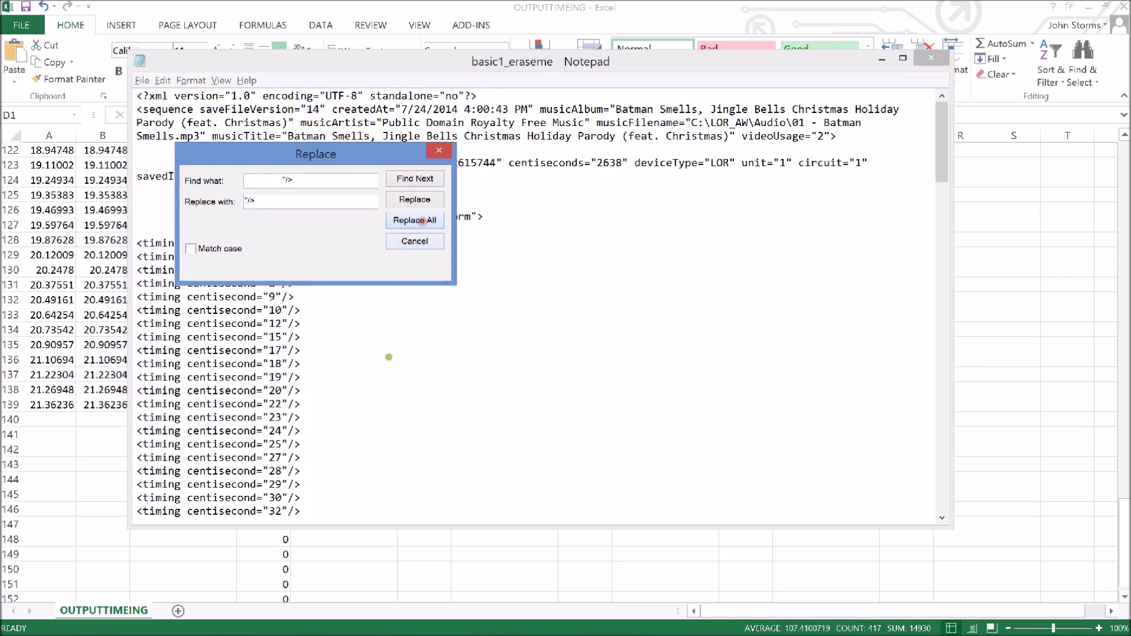
left_click(437, 150)
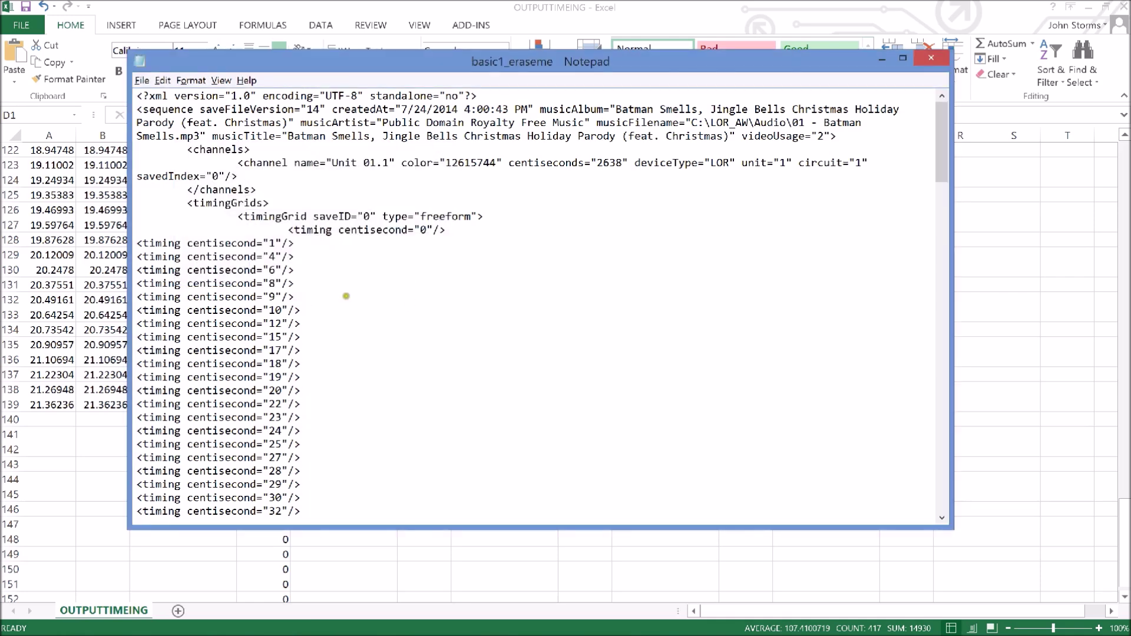
- Remove the blank line after the centisecond 214 timing line and save the basic1_eraseme file
scroll(355, 277, "down", 20)
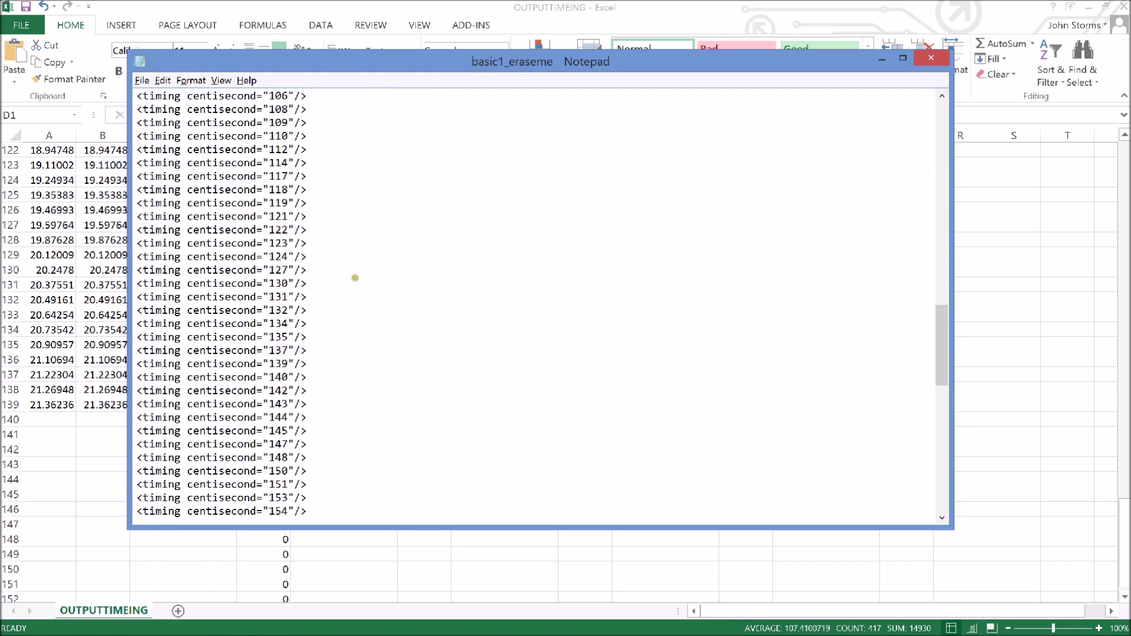
scroll(355, 277, "down", 7)
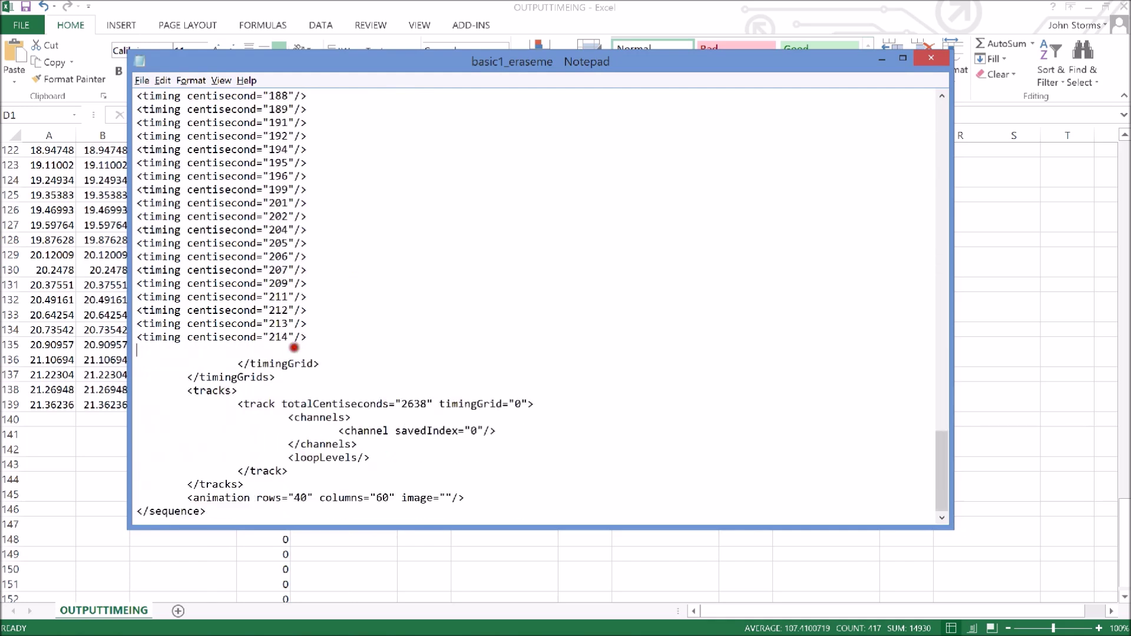
key("BackSpace")
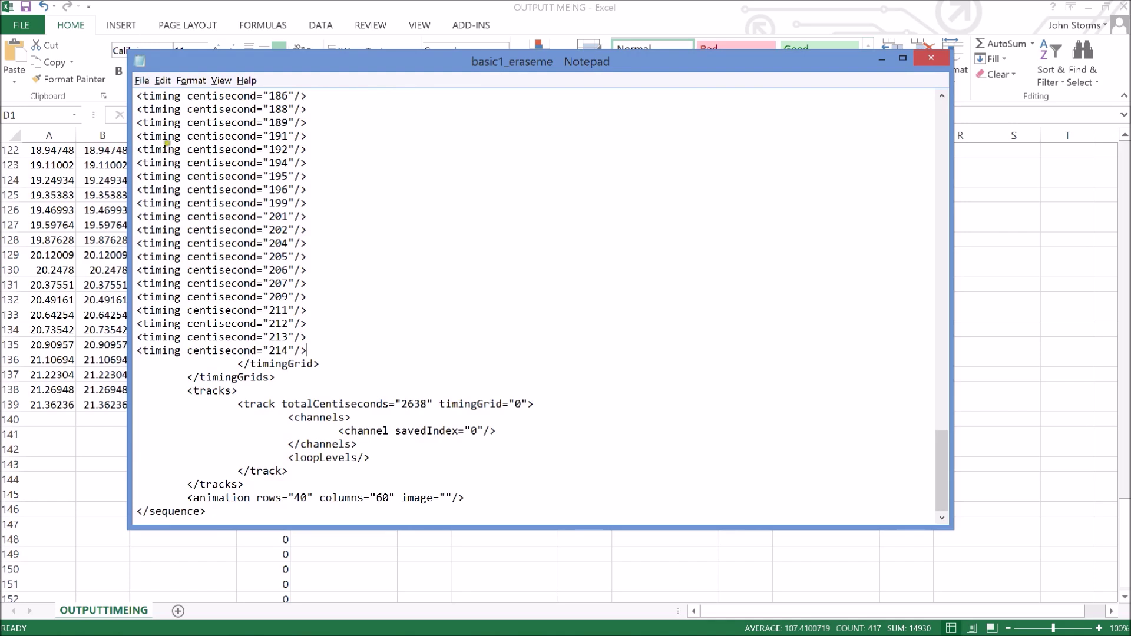
left_click(141, 80)
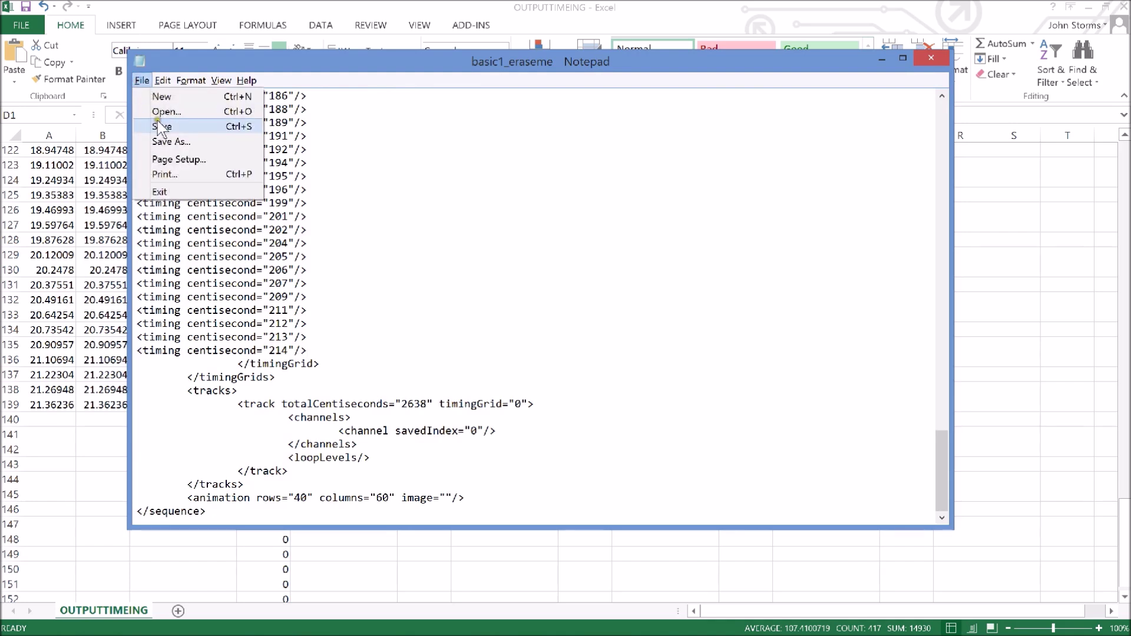
left_click(160, 127)
- Switch to the Light-O-Rama Sequence Editor and open the existing musical sequence basic1_eraseme
mouse_move(400, 626)
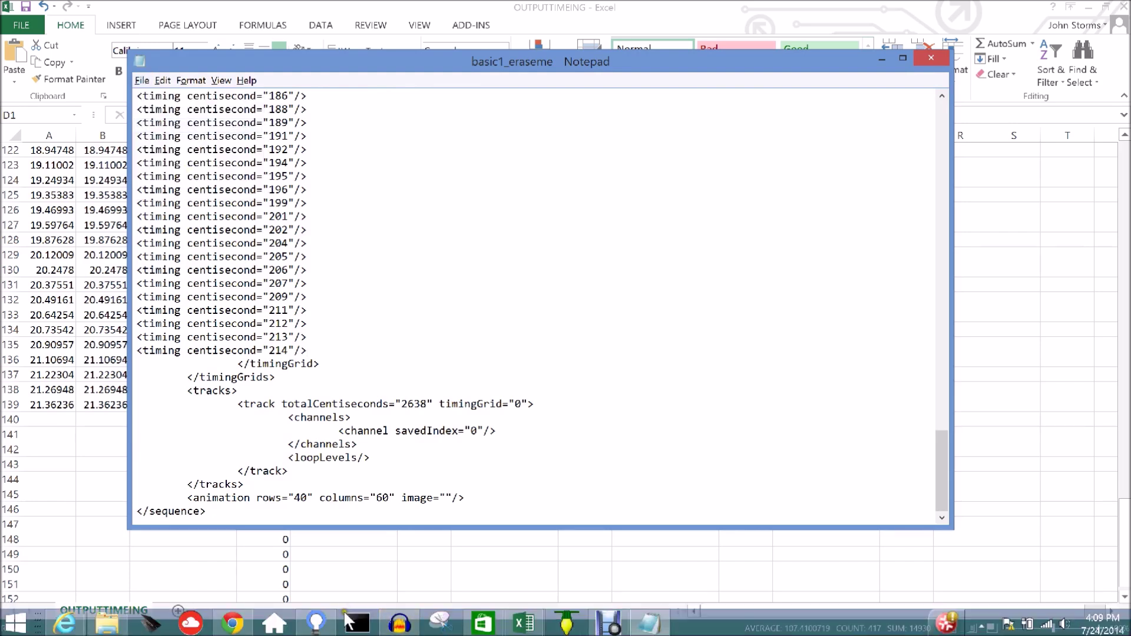
left_click(356, 623)
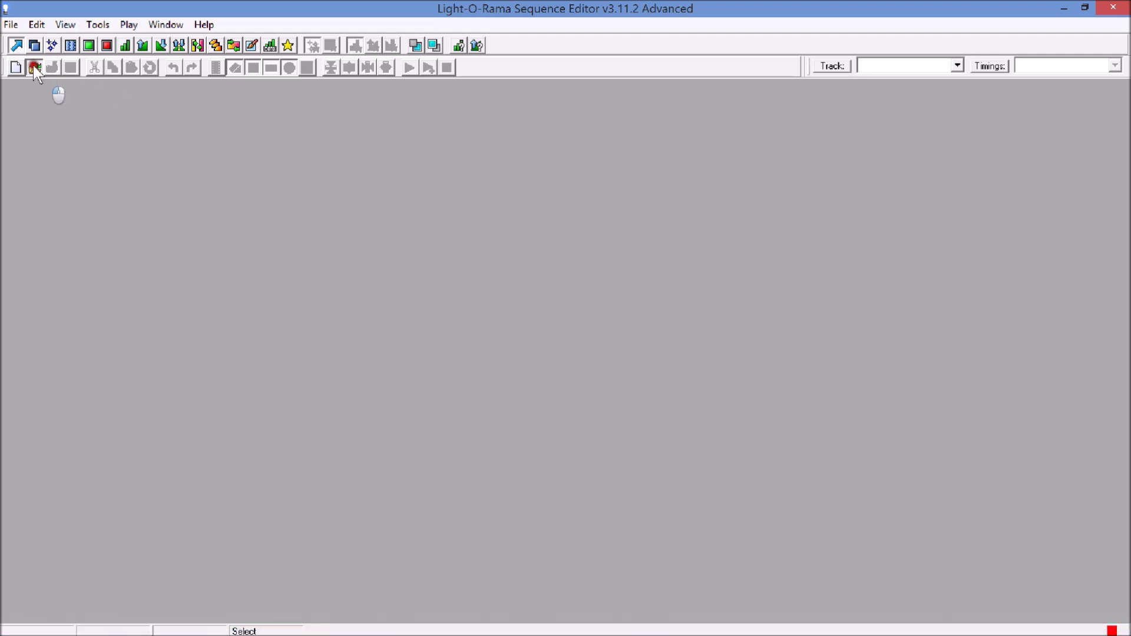
left_click(34, 67)
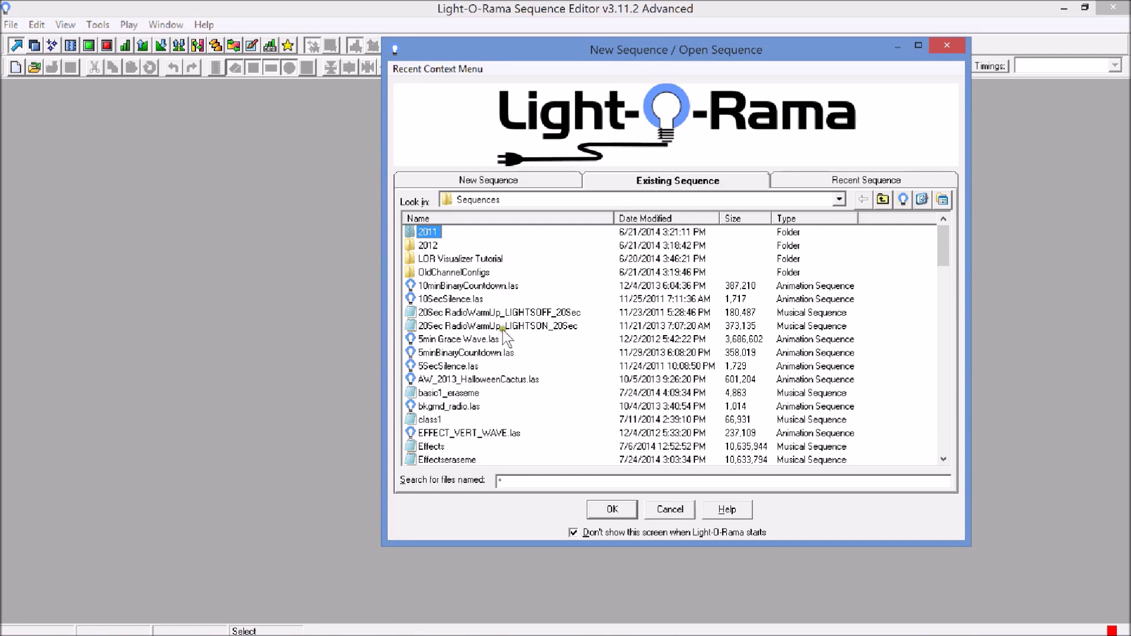
left_click(451, 393)
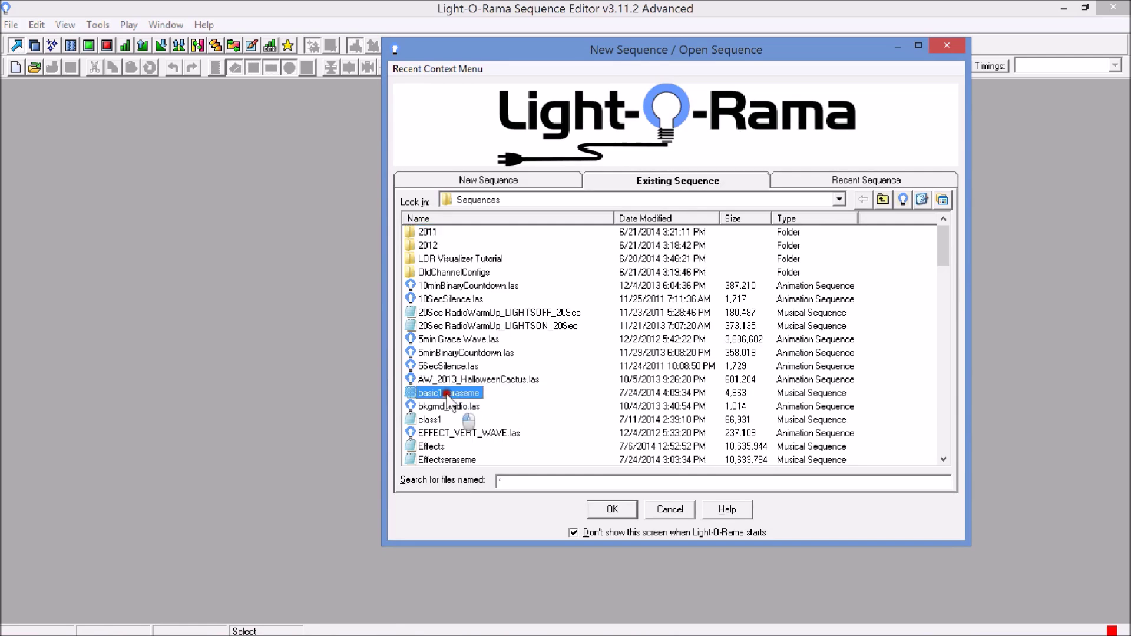
left_click(595, 510)
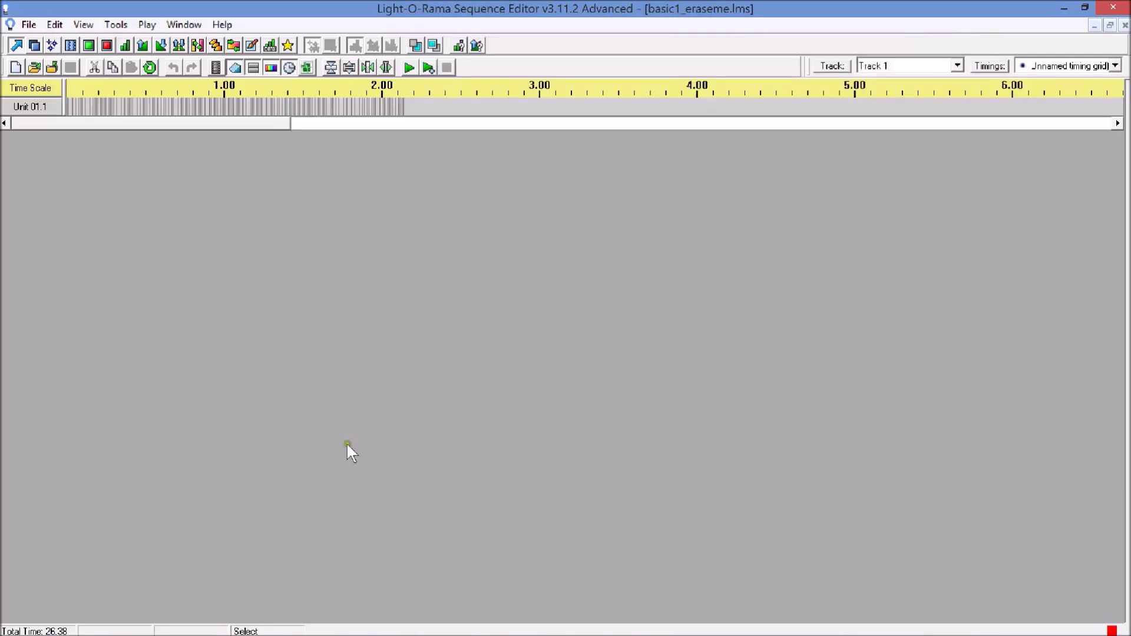
- Play the sequence from the start of channel Unit 01.1 to check the timing marks, stop playback, and choose the Turn Off tool
left_click(67, 107)
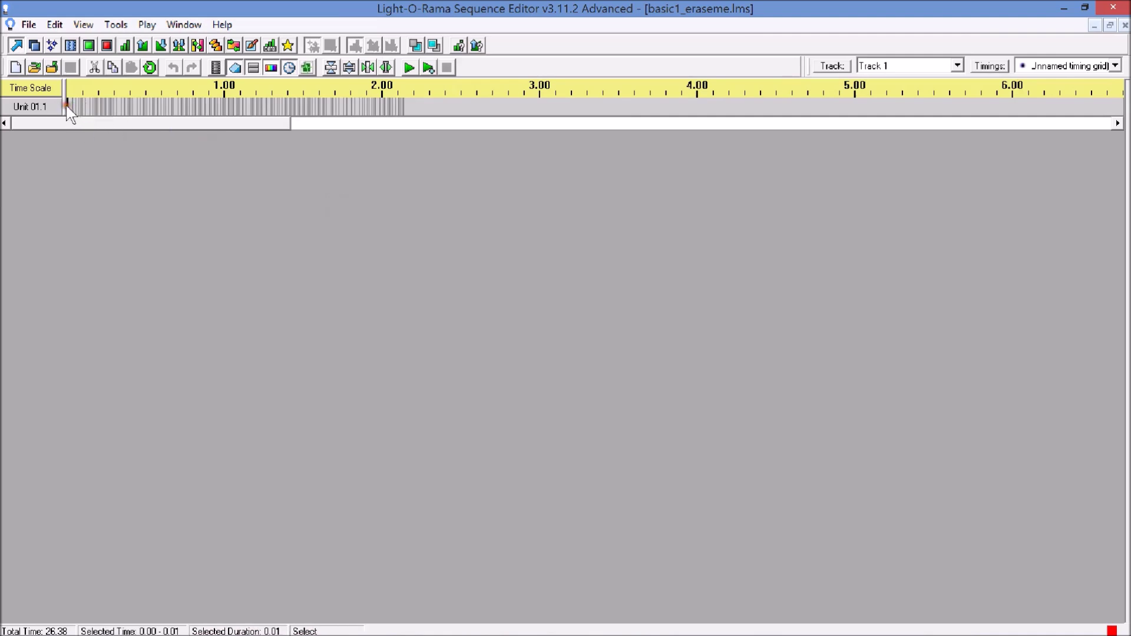
left_click(407, 68)
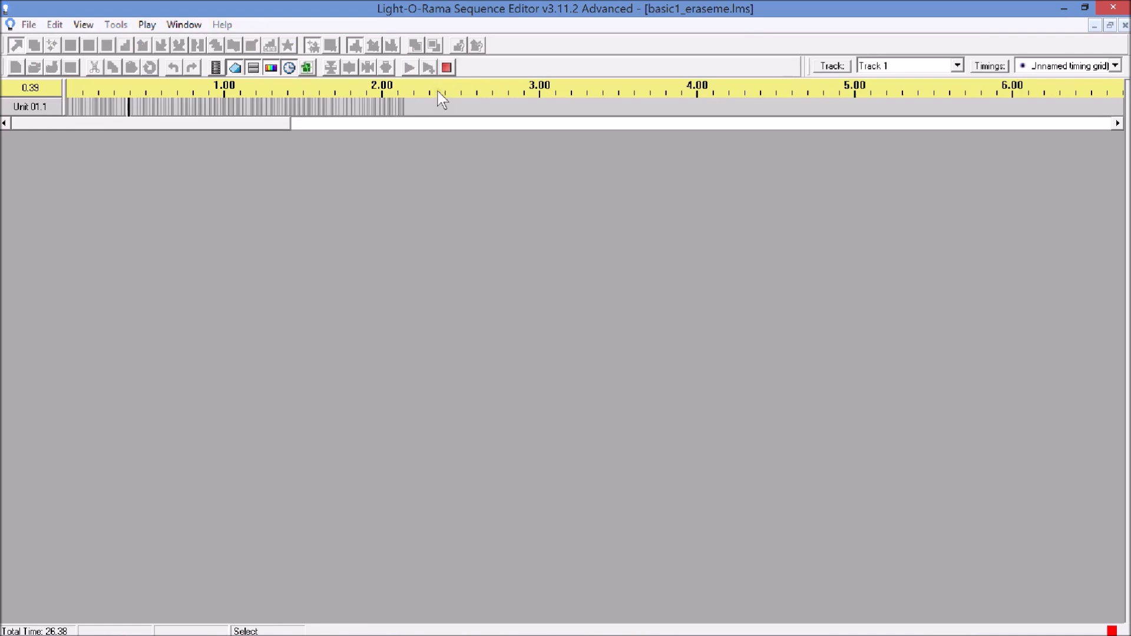
left_click(447, 68)
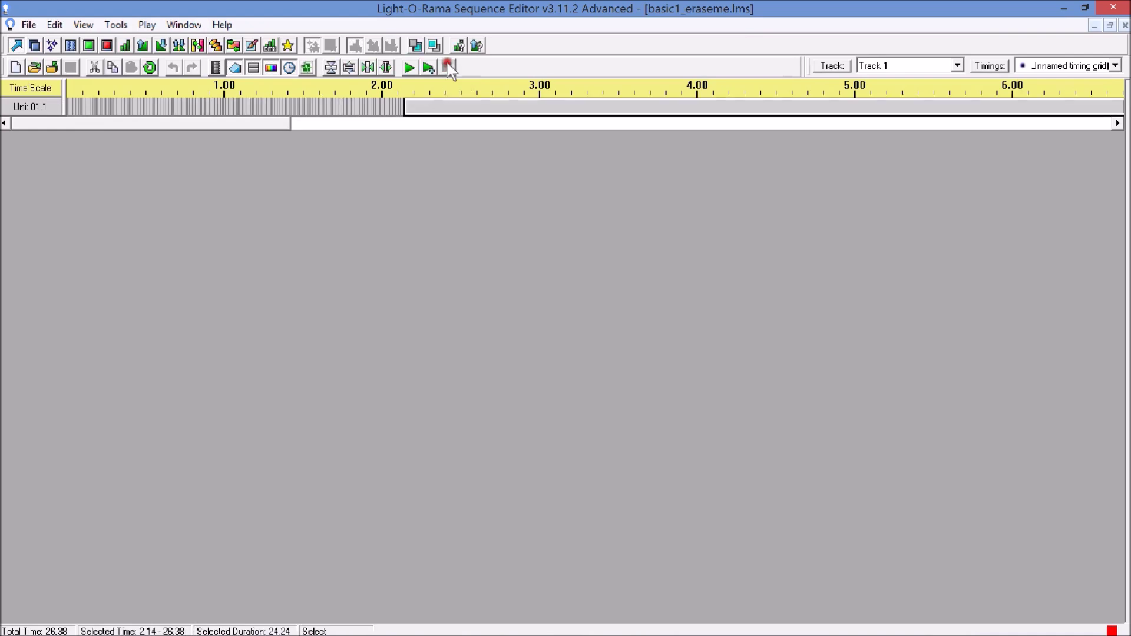
left_click(107, 46)
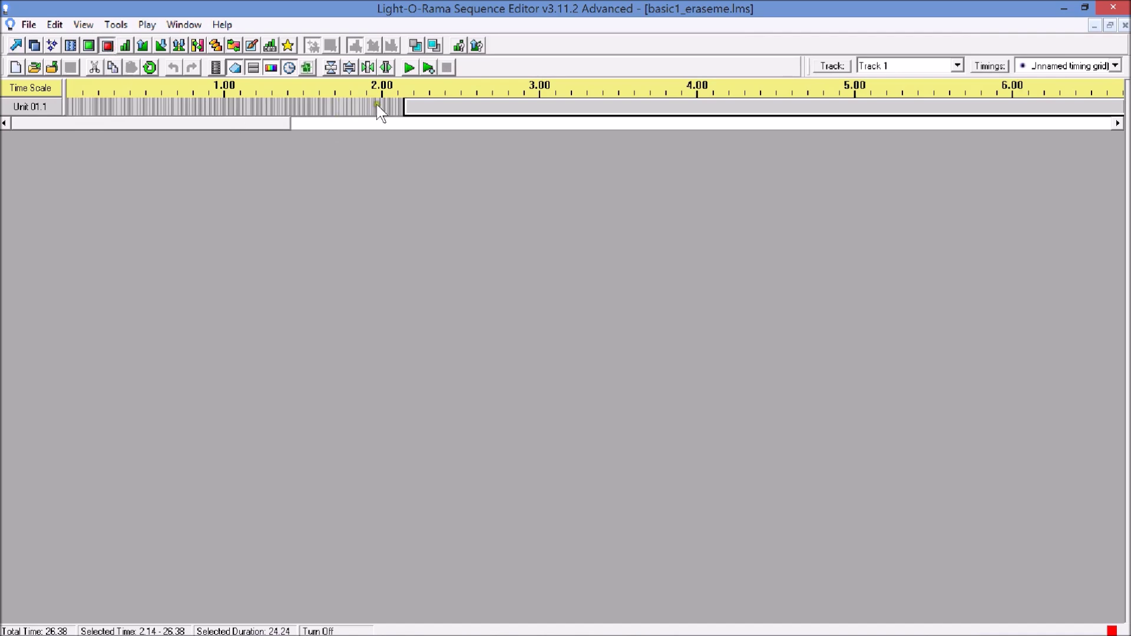
- Close the basic1_eraseme sequence, then delete the timing lines from centisecond 1 to 214 from its file in Notepad
mouse_move(429, 111)
left_click(1124, 25)
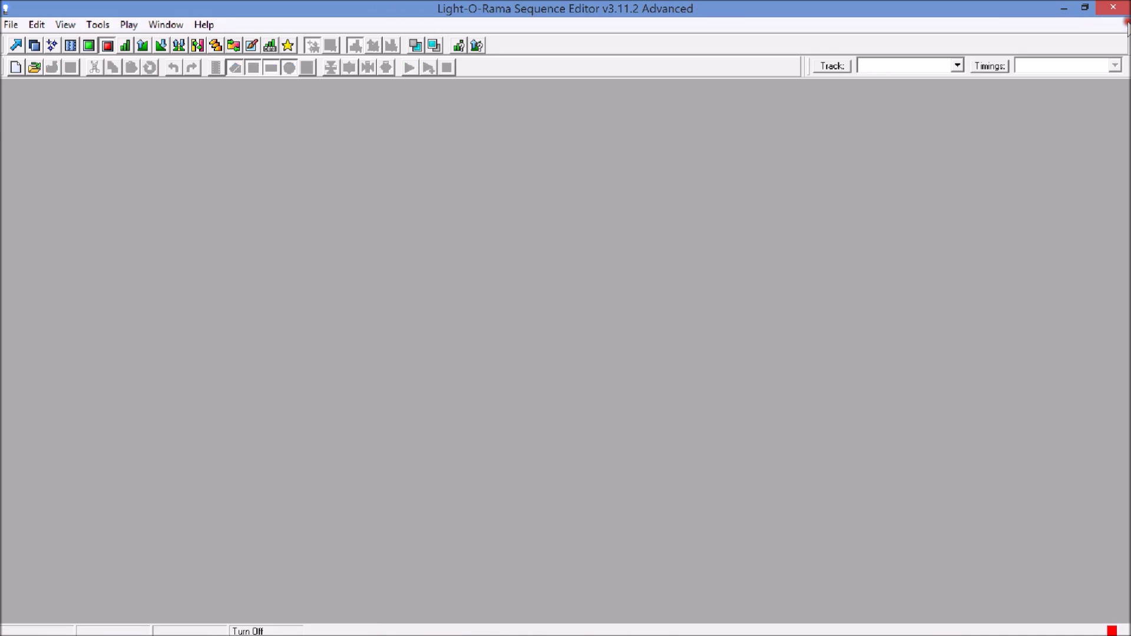
key("alt+Tab")
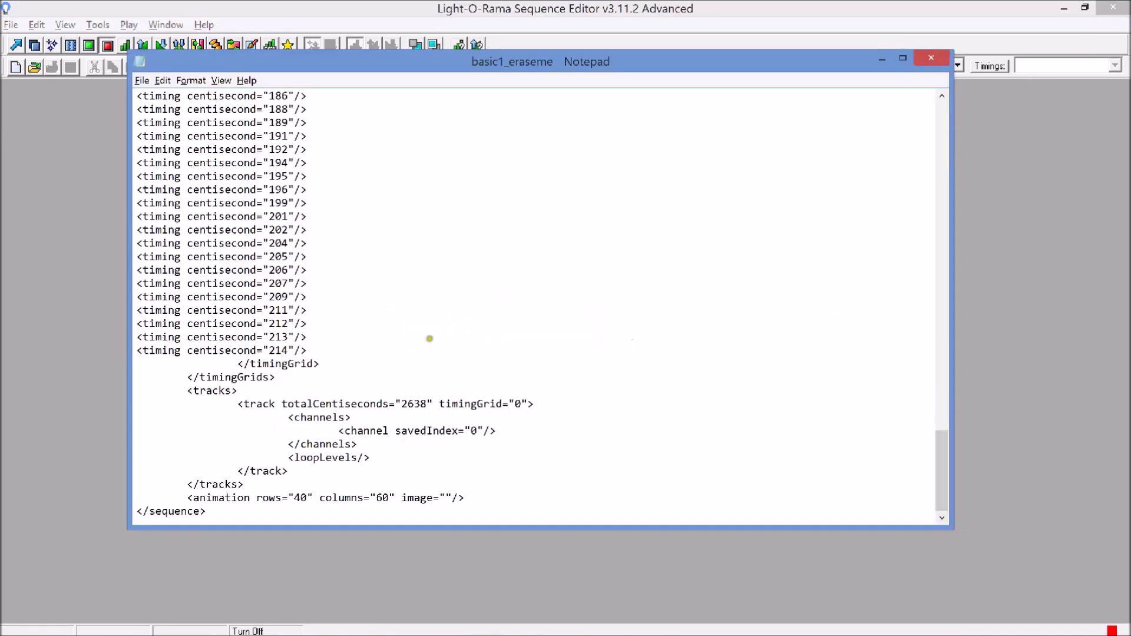
left_click_drag(343, 344, 98, 247)
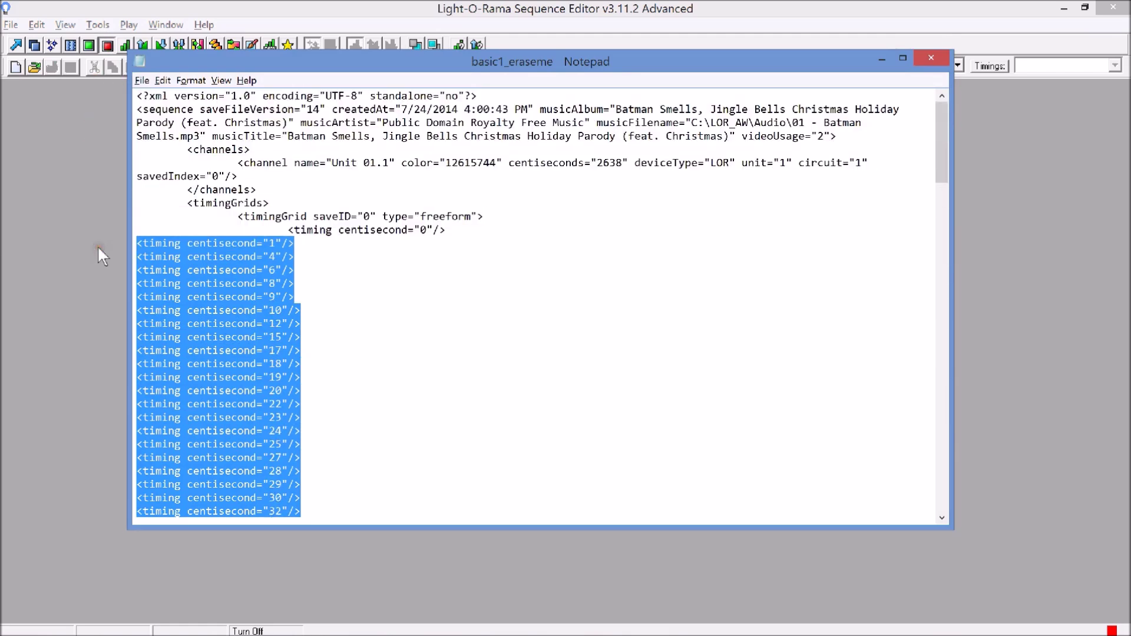
key("Delete")
- Switch to the OUTPUTTIMEING workbook in Excel and change the formula in E1 to =ROUND(A1*100,0)
left_click(487, 623)
mouse_move(524, 623)
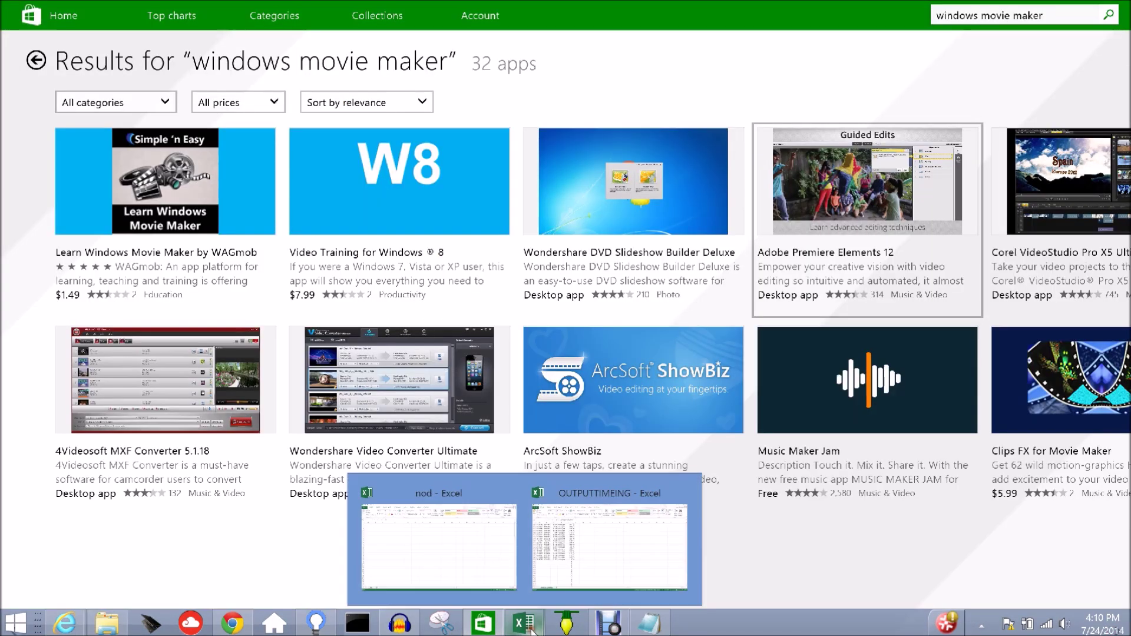
left_click(568, 553)
left_click(310, 298)
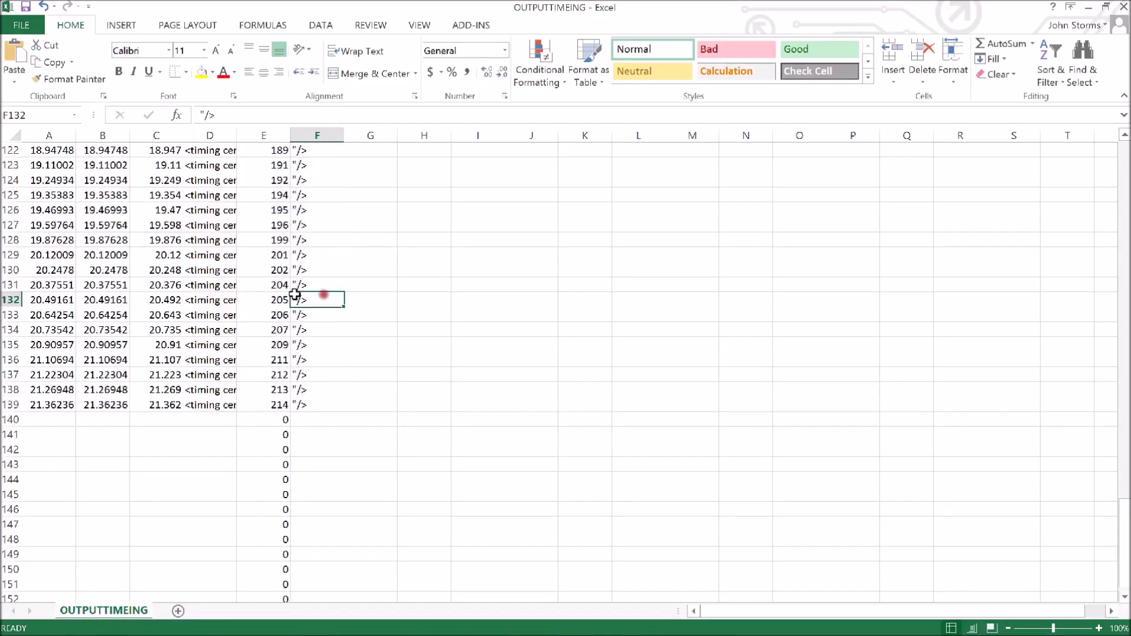
scroll(266, 296, "up", 15)
scroll(265, 295, "up", 20)
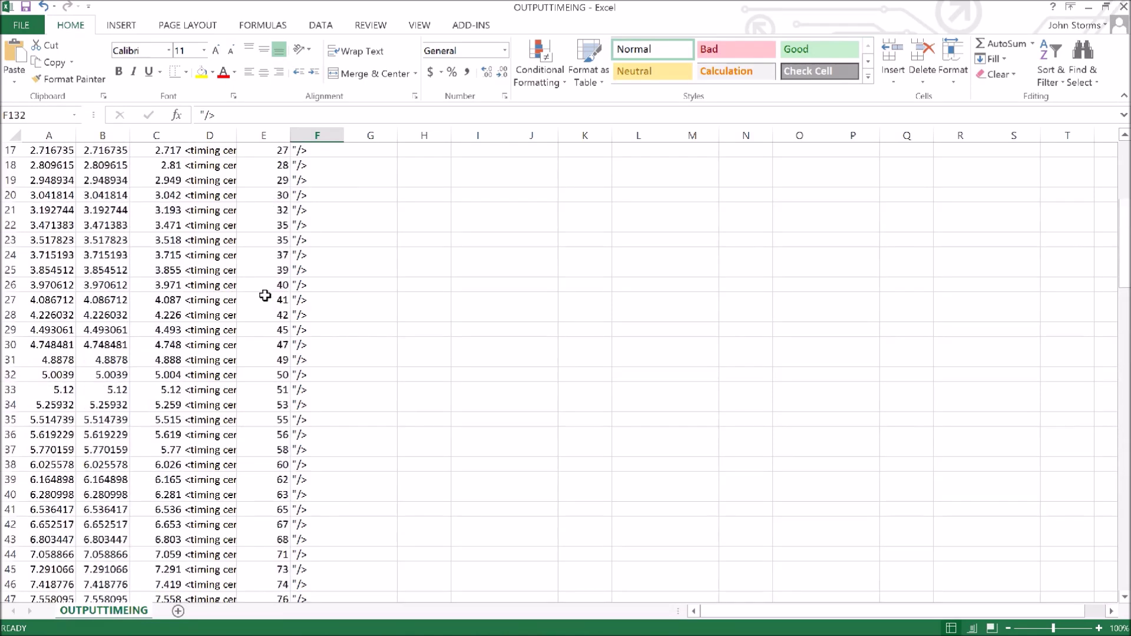
left_click(270, 153)
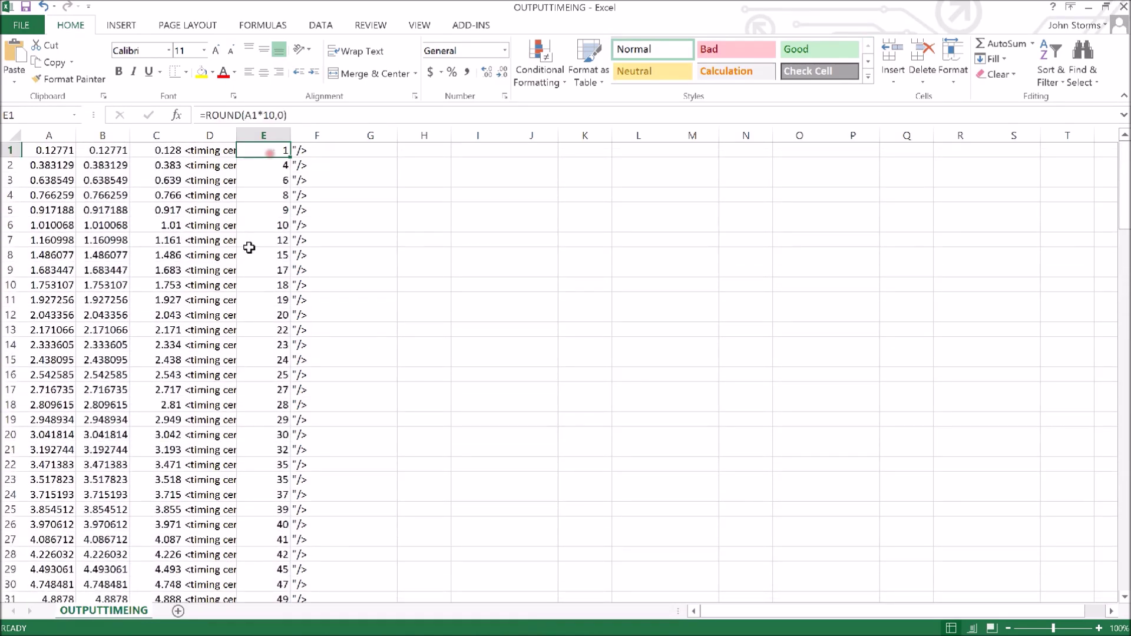
left_click(266, 115)
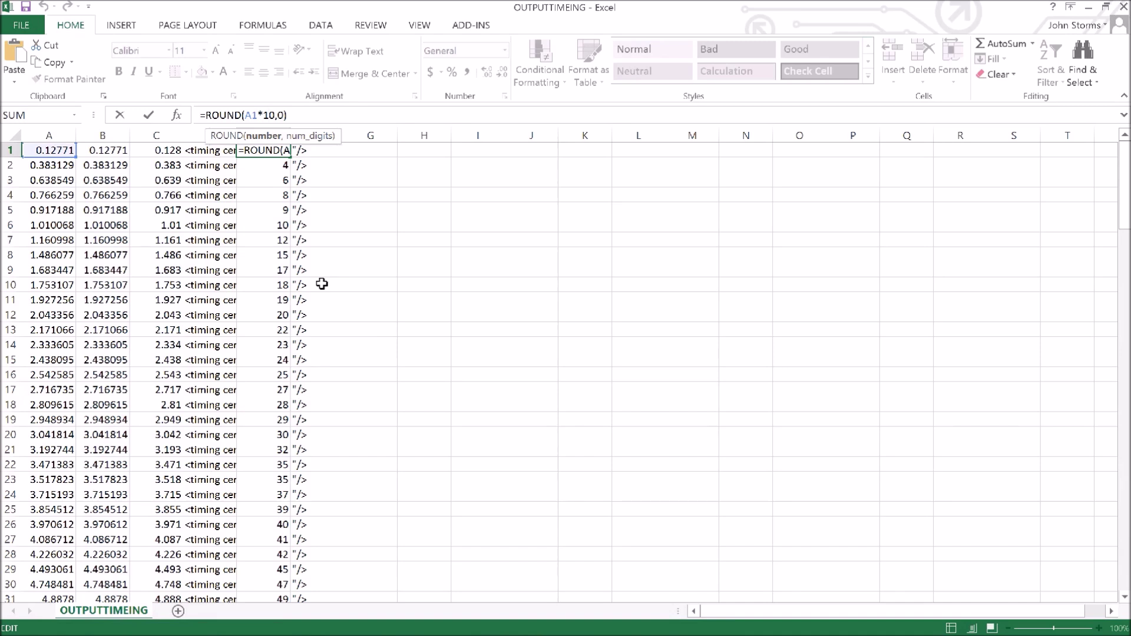
type("0")
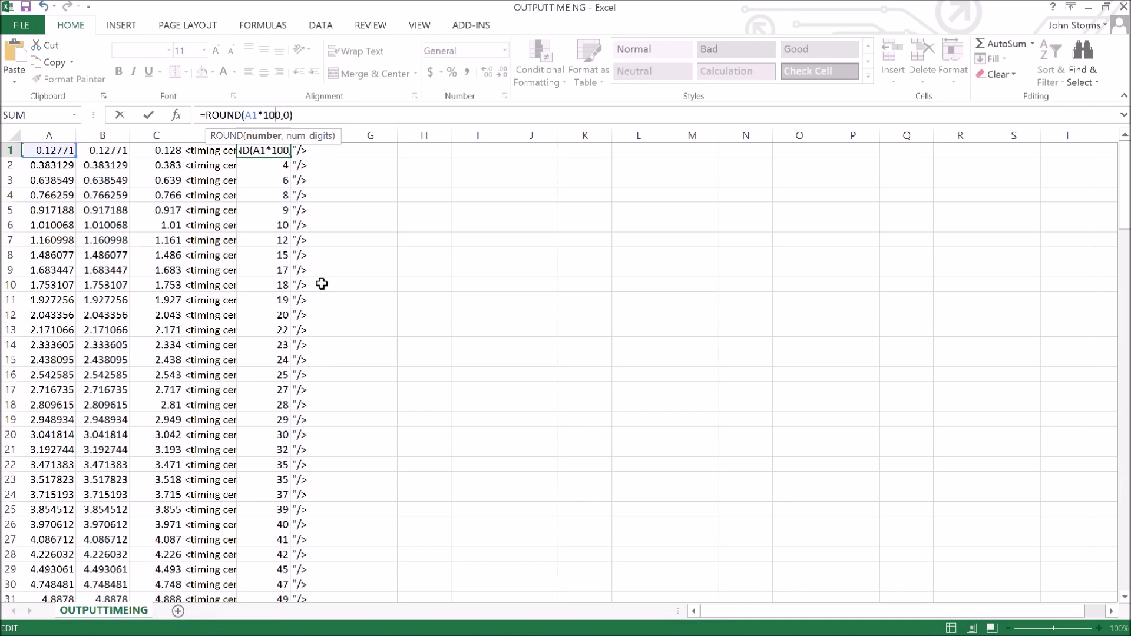
key("Return")
key("Up")
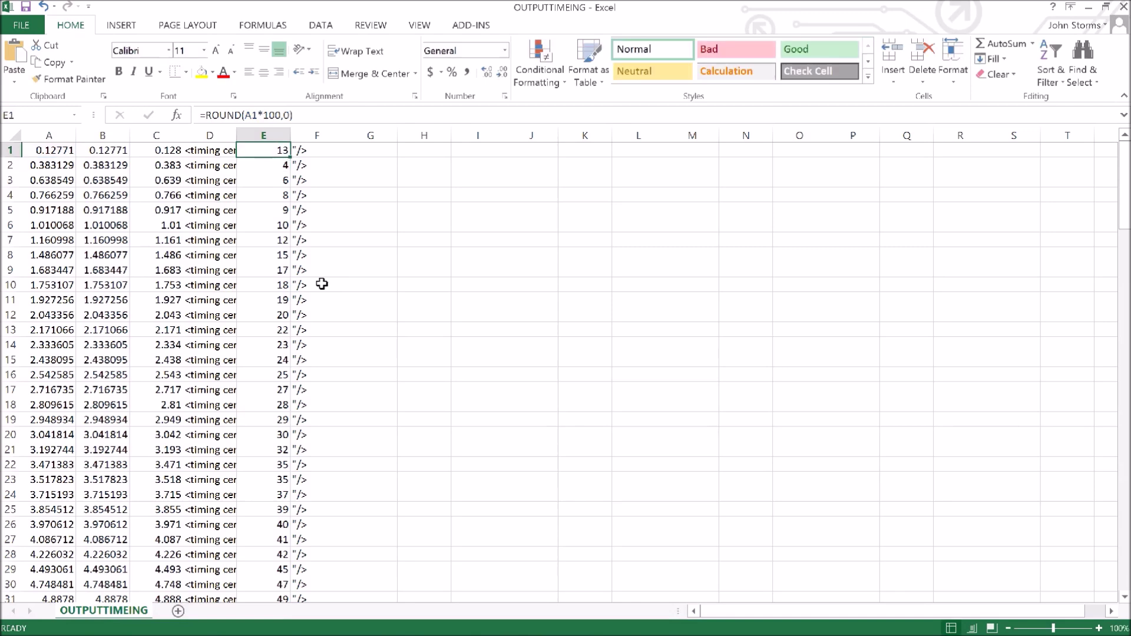
- Copy the E1 formula down column E through row 139, the last row with timing data
key("ctrl+c")
key("Down")
key("shift+Down")
key("shift+Down")
key("shift+Down")
key("shift+Down")
key("shift+Down")
key("shift+Down")
key("shift+Down")
key("shift+Down")
key("shift+Down")
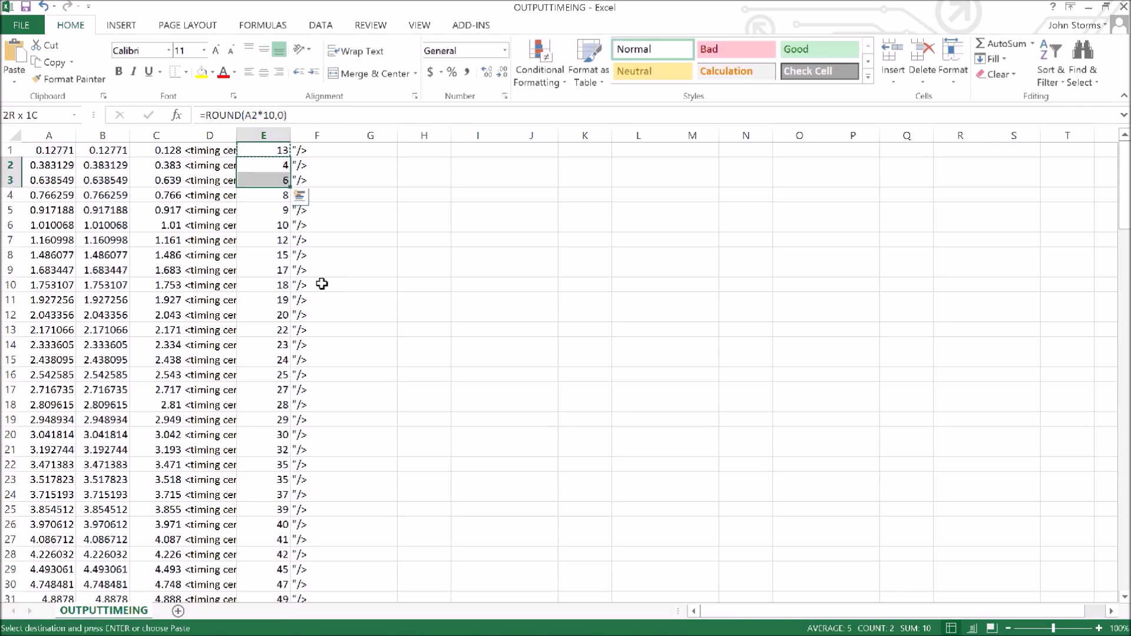
key("shift+Down")
key("shift+Down")
key("shift+Down")
key("shift+Down")
key("shift+Down")
key("shift+Down")
key("shift+Down")
key("shift+Down")
key("shift+Down")
key("shift+Down")
key("shift+Down")
key("shift+Down")
key("shift+Down")
key("shift+Down")
key("shift+Down")
key("shift+Down")
key("shift+Down")
key("shift+Down")
key("shift+Down")
key("shift+Down")
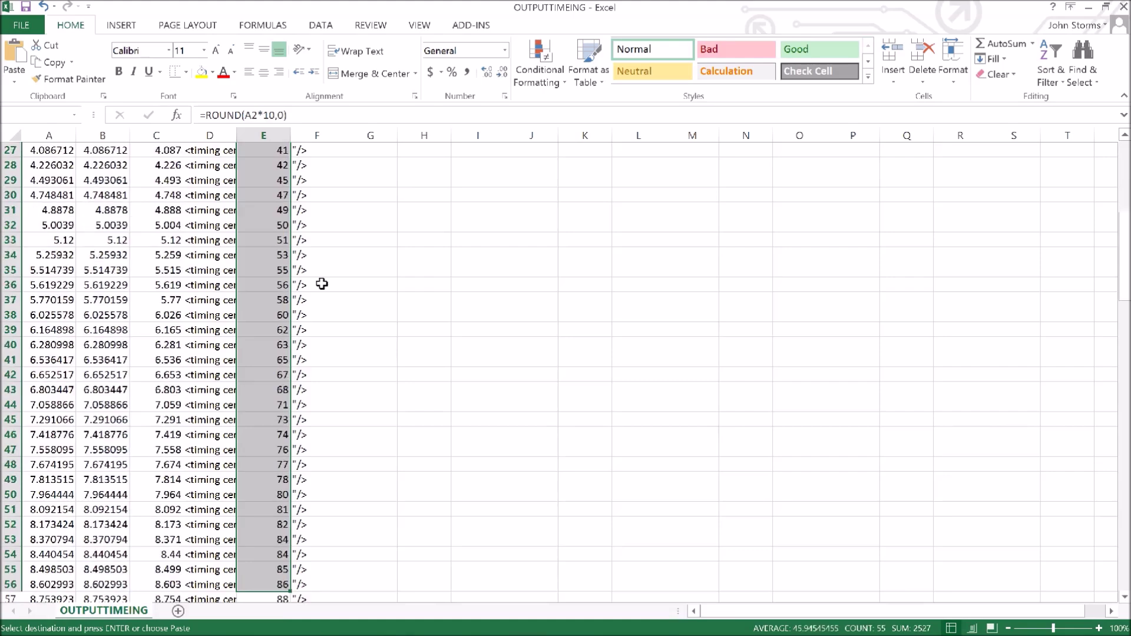
key("shift+Down")
key("shift+Down")
key("shift+Down")
key("shift+Down")
key("shift+Down")
key("shift+Down")
key("shift+Down")
key("shift+Down")
key("shift+Down")
key("shift+Down")
key("shift+Down")
key("shift+Down")
key("shift+Down")
key("shift+Down")
key("shift+Down")
key("shift+Down")
key("shift+Down")
key("shift+Down")
key("shift+Down")
key("shift+Down")
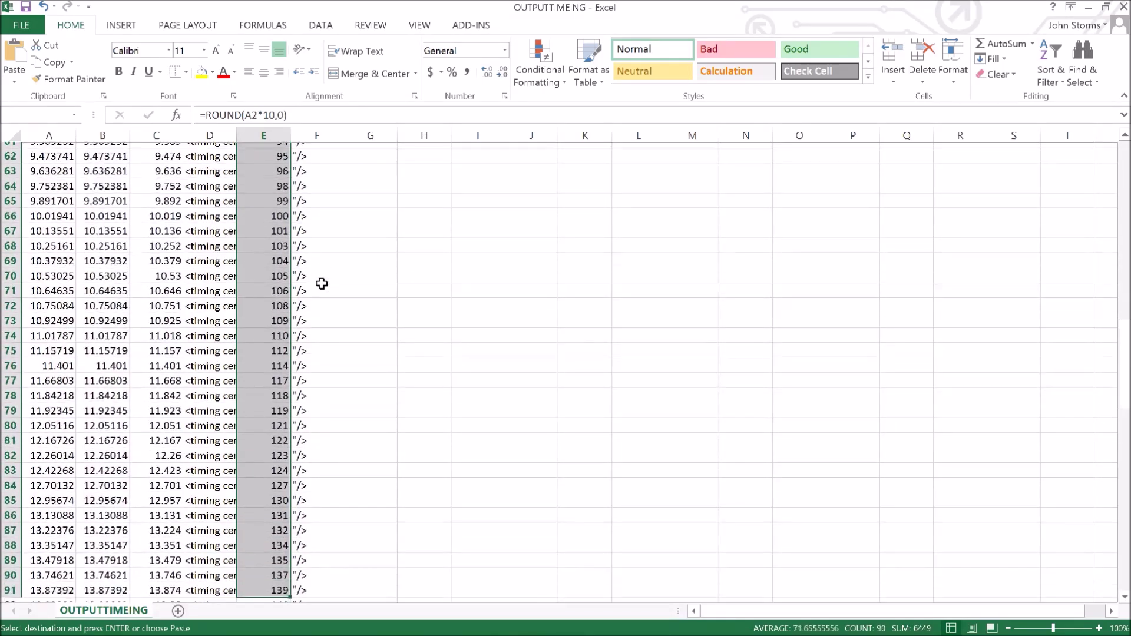
key("shift+Down")
key("shift+Down")
key("shift+Down")
key("shift+Down")
key("shift+Down")
key("shift+Down")
key("shift+Down")
key("shift+Down")
key("shift+Down")
key("shift+Down")
key("shift+Down")
key("shift+Down")
key("shift+Down")
key("shift+Down")
key("shift+Down")
key("shift+Down")
key("shift+Down")
key("shift+Down")
key("shift+Down")
key("shift+Down")
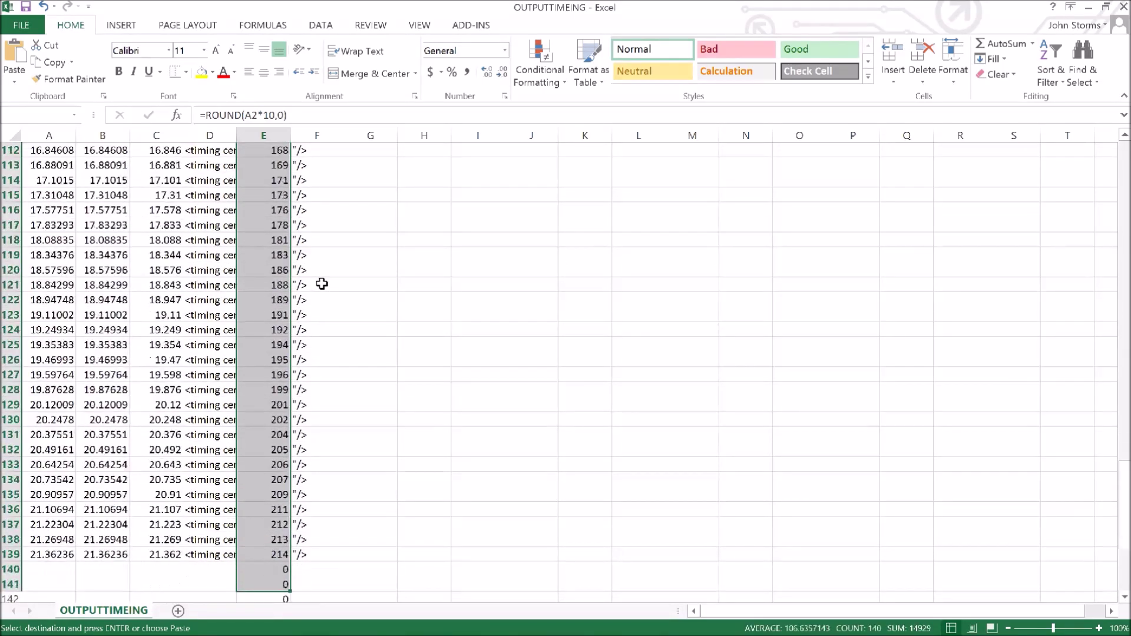
key("shift+Up")
key("shift+Up")
key("shift+Up")
key("shift+Up")
key("shift+Up")
key("shift+Up")
key("shift+Up")
key("shift+Up")
key("shift+Up")
key("shift+Up")
key("shift+Up")
key("shift+Up")
key("shift+Up")
key("shift+Up")
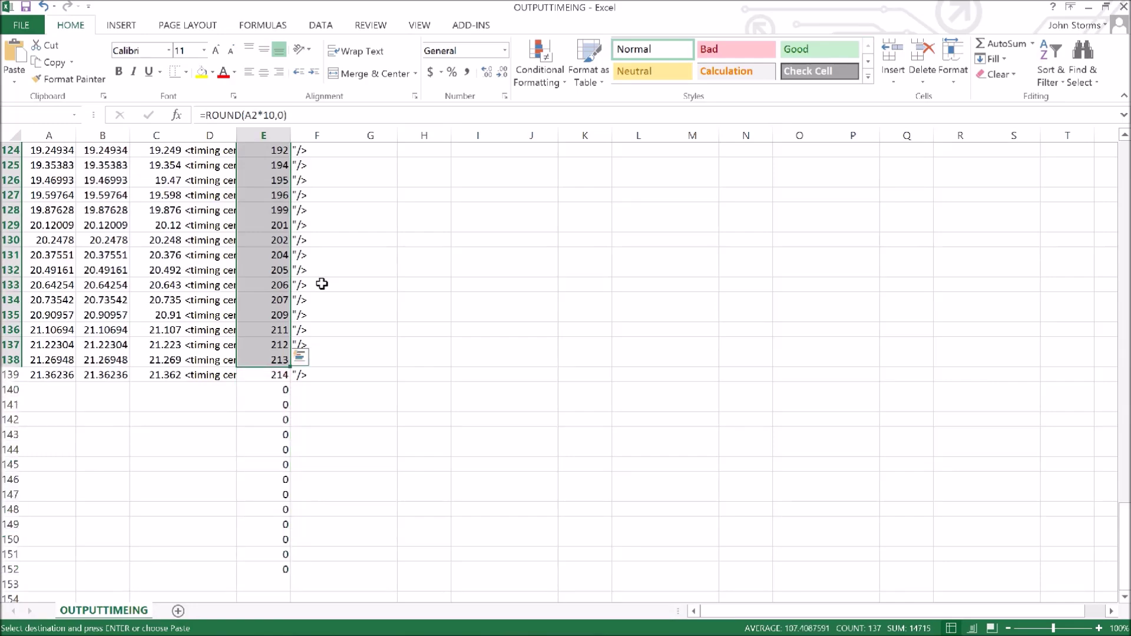
key("Return")
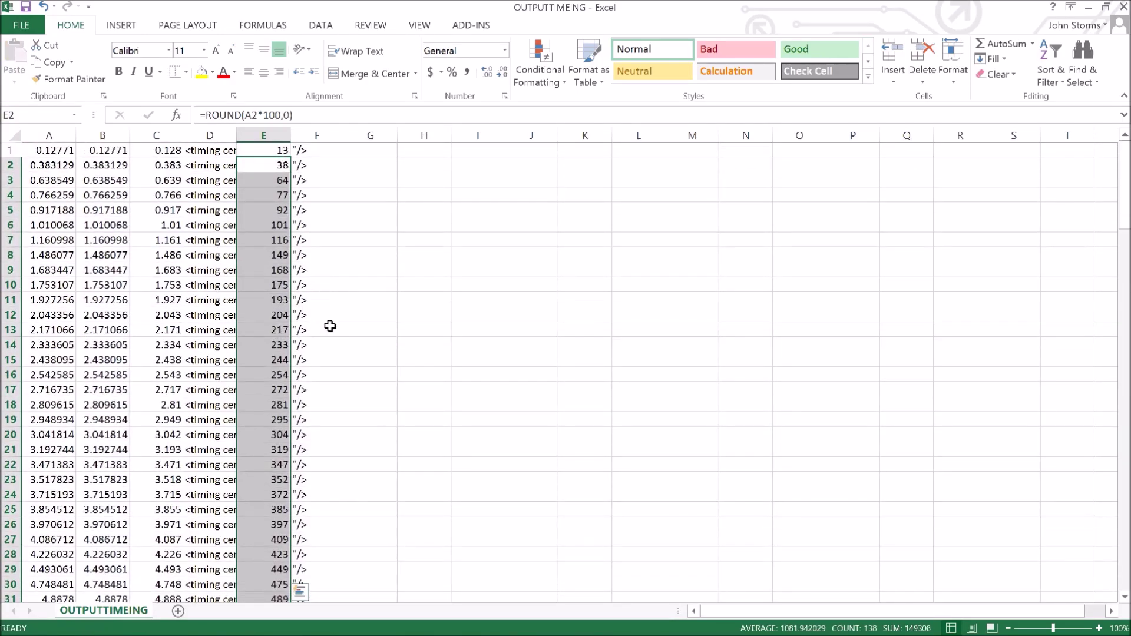
- Copy D1:F139 and paste it into the basic1_eraseme file in Notepad, on the blank line below the centisecond 0 timing line
scroll(330, 327, "down", 20)
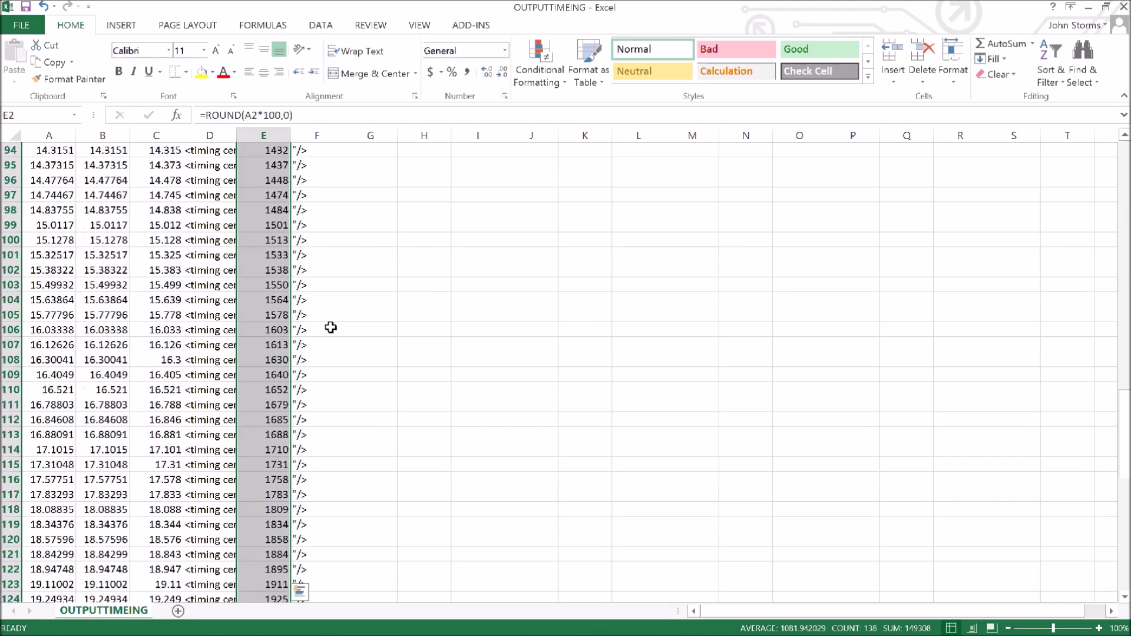
scroll(330, 328, "down", 11)
left_click(322, 404)
left_click_drag(309, 331, 196, 32)
key("ctrl+c")
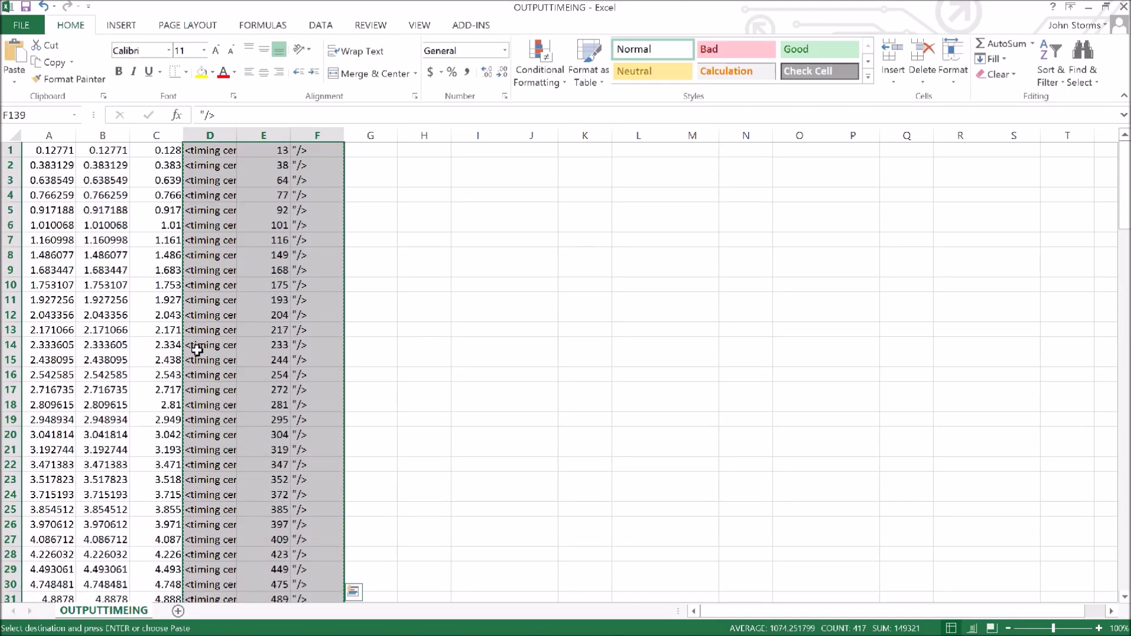
key("alt+Tab")
key("alt+Tab")
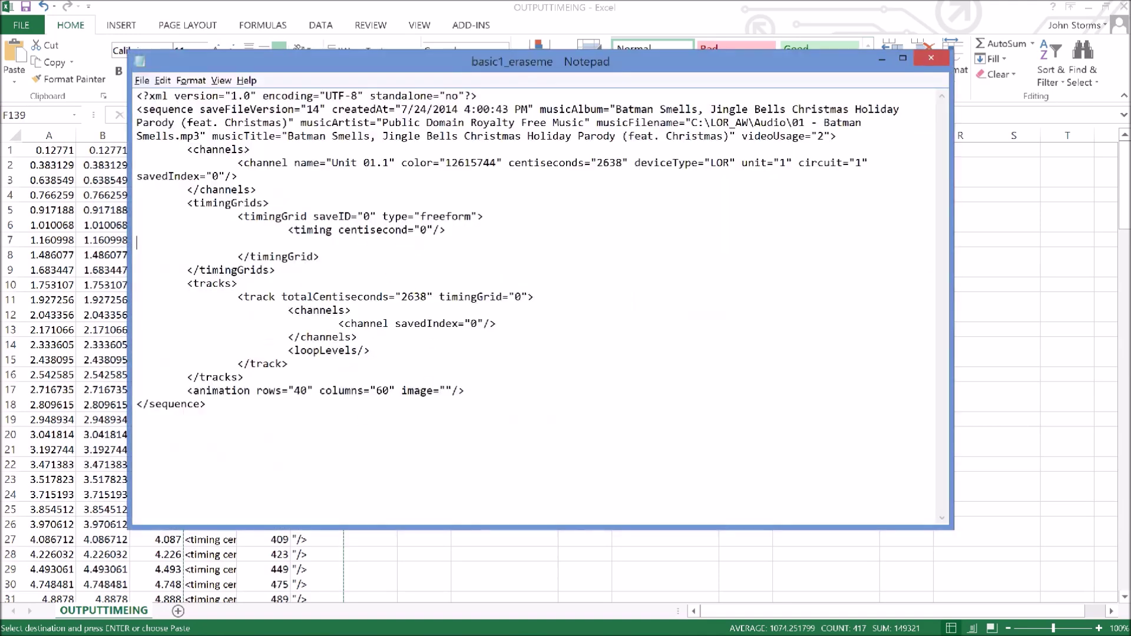
key("ctrl+v")
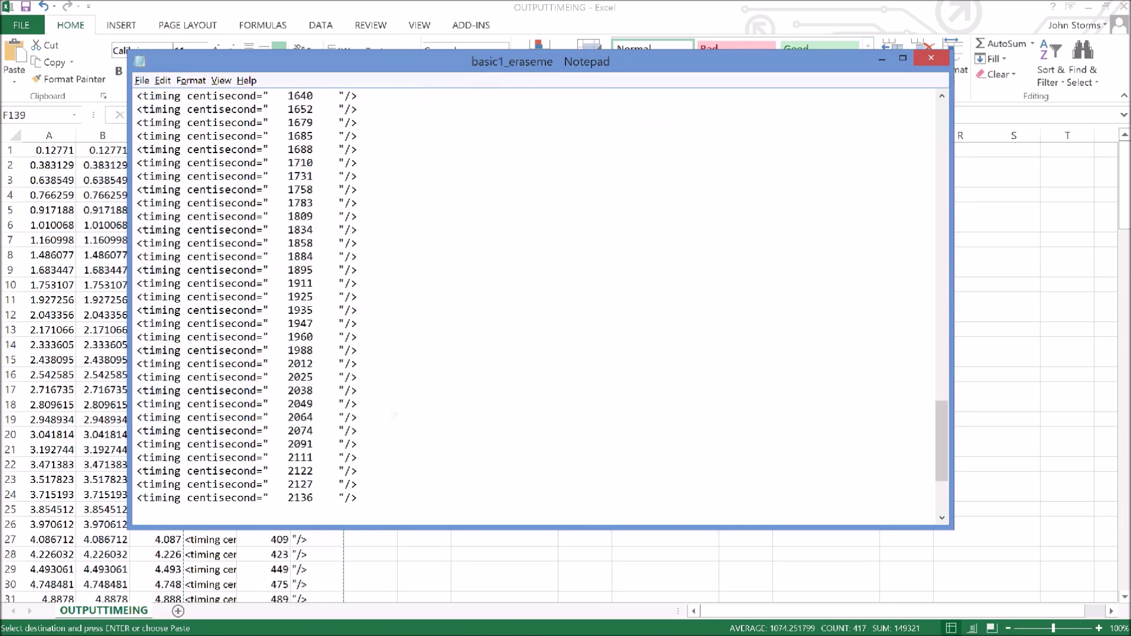
- Copy the text <timing centisecond=" with its trailing tab from the centisecond 13 line
scroll(533, 303, "up", 20)
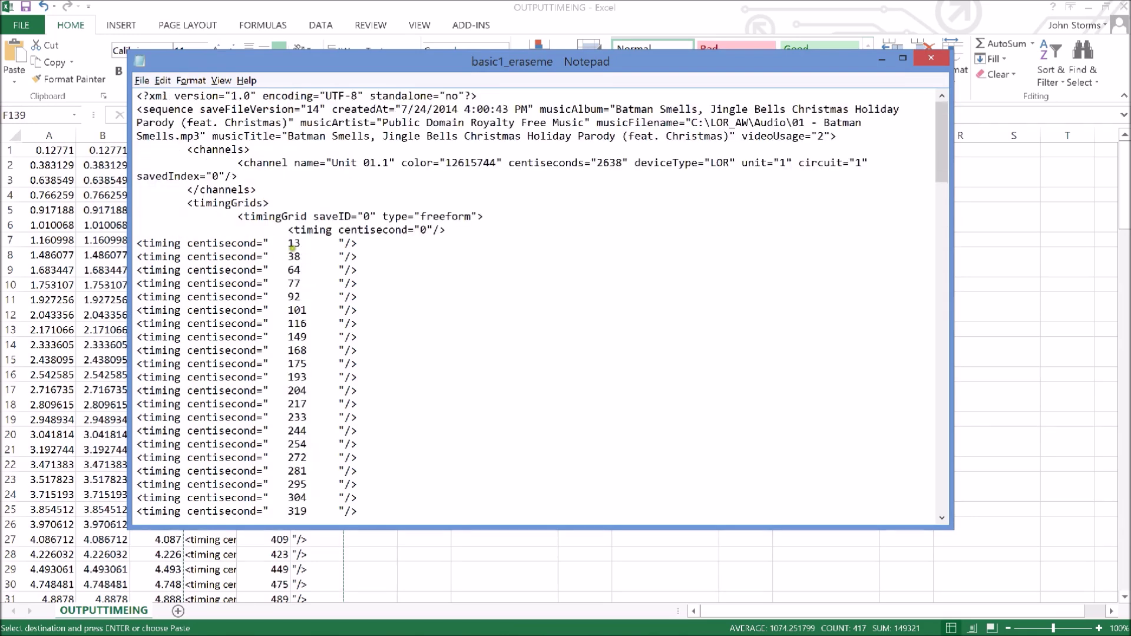
left_click_drag(289, 244, 122, 241)
key("ctrl+c")
left_click(139, 204)
key("ctrl+v")
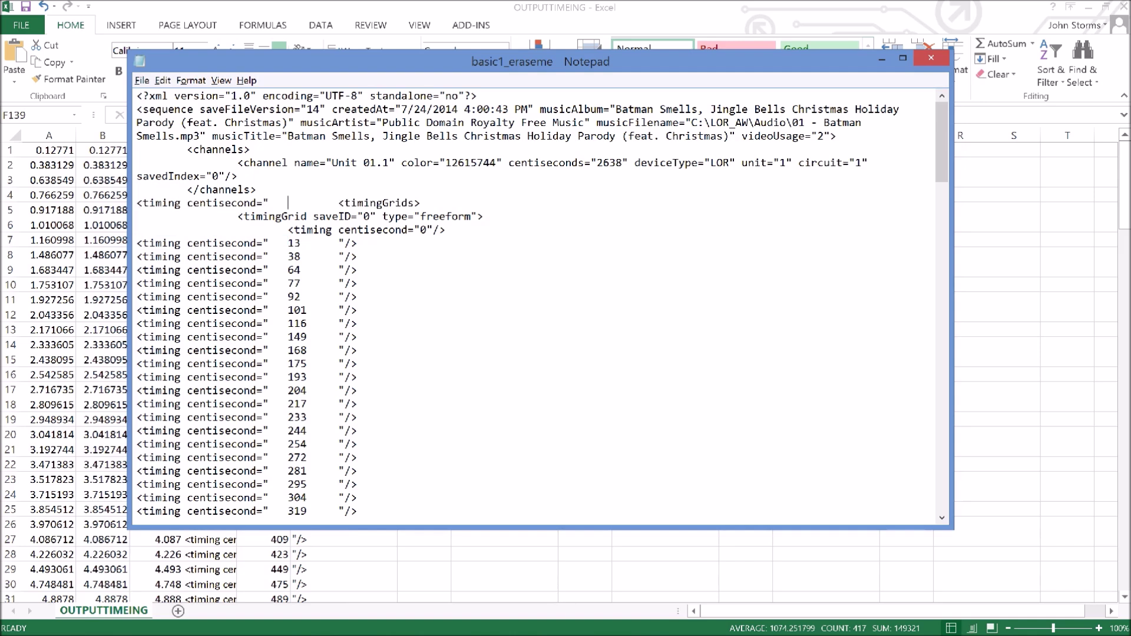
key("ctrl+z")
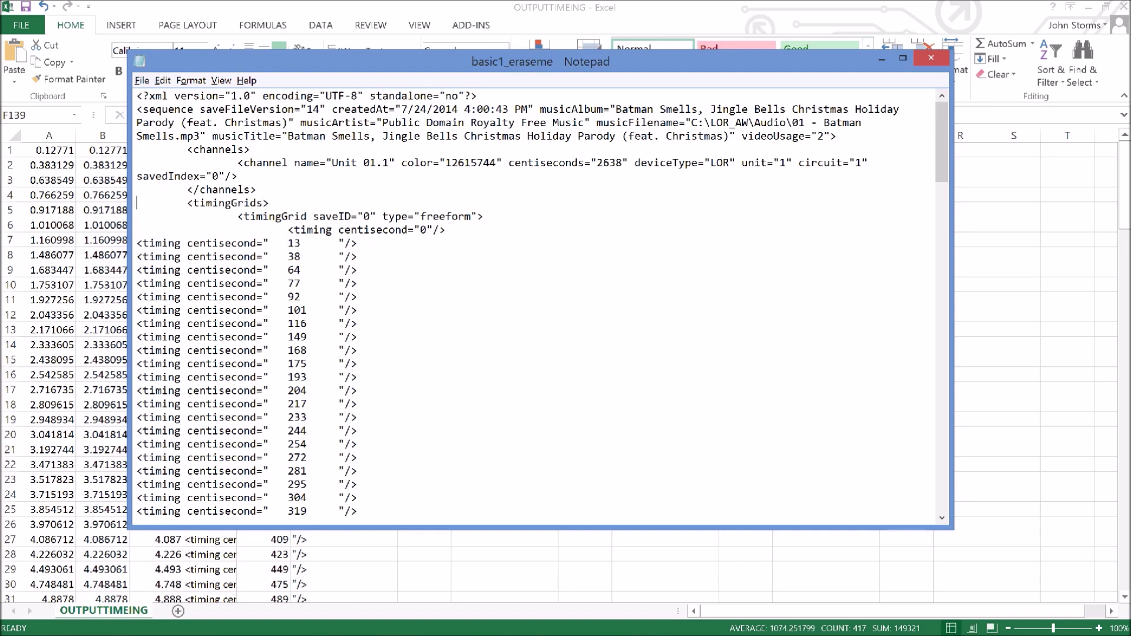
- Replace all tab-plus-"/> with "/>, and all <timing centisecond=" plus tab with <timing centisecond=", closing the gaps around the timing values
key("ctrl+h")
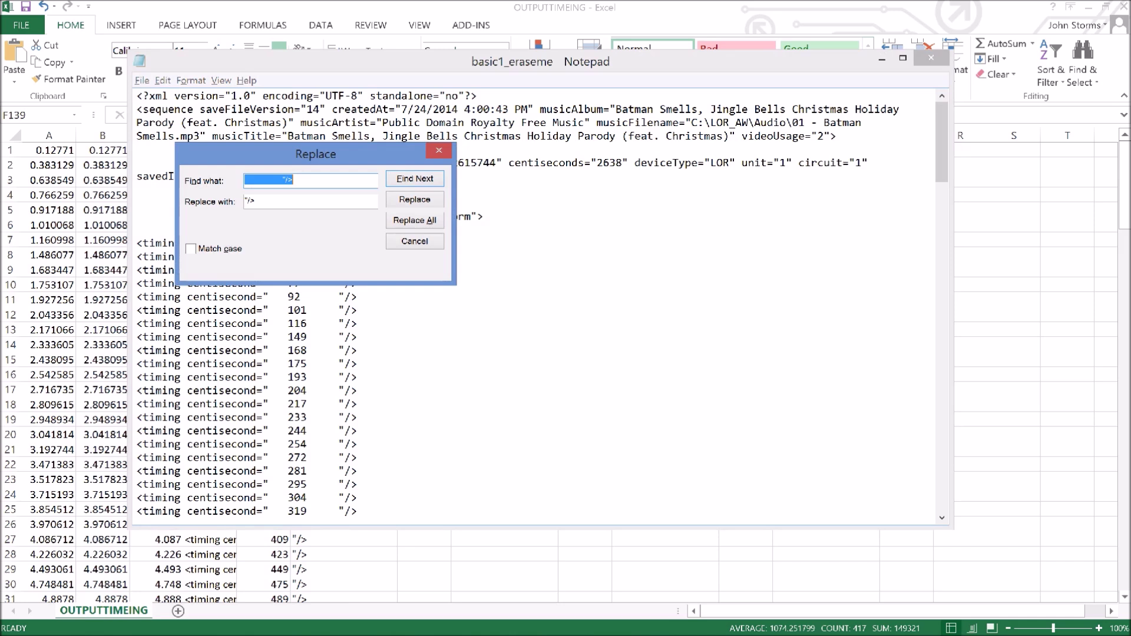
left_click(413, 221)
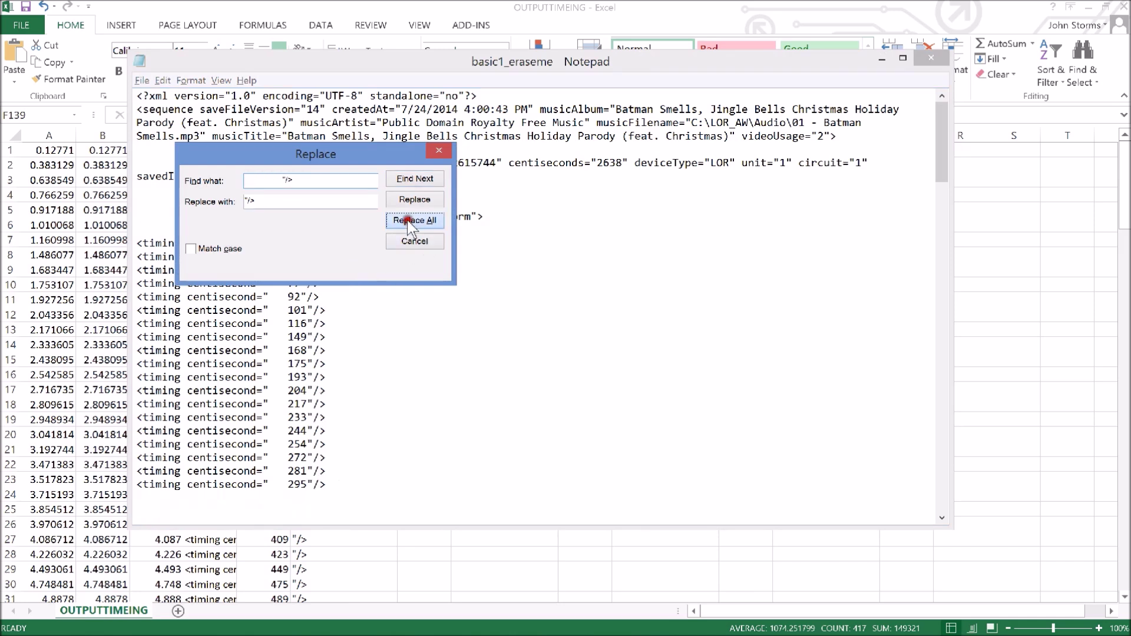
left_click_drag(348, 184, 196, 184)
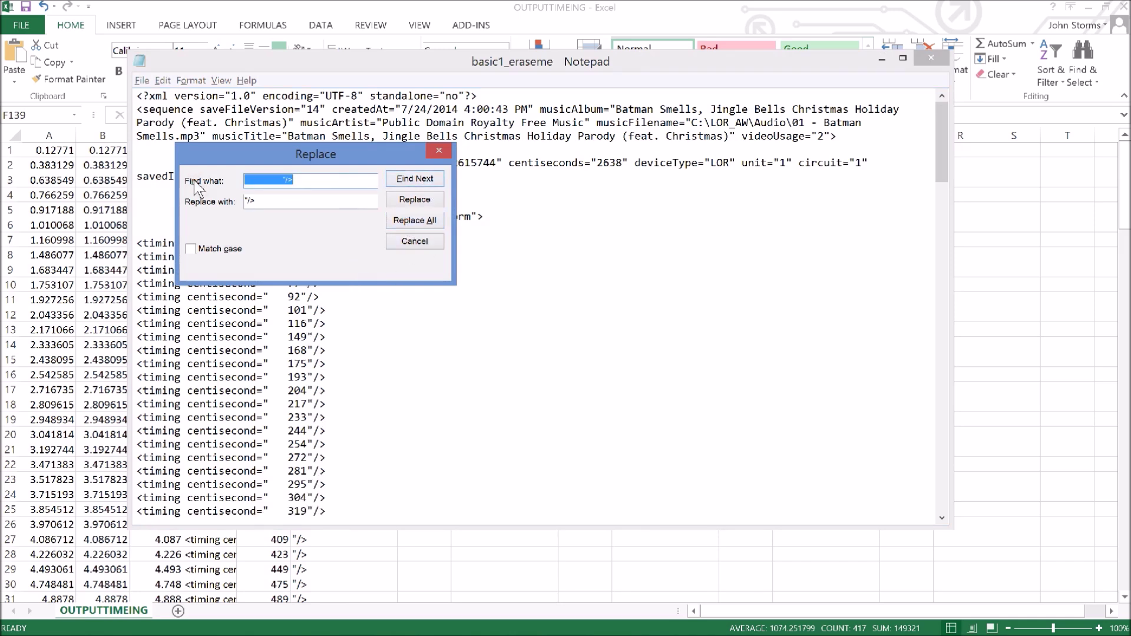
key("ctrl+v")
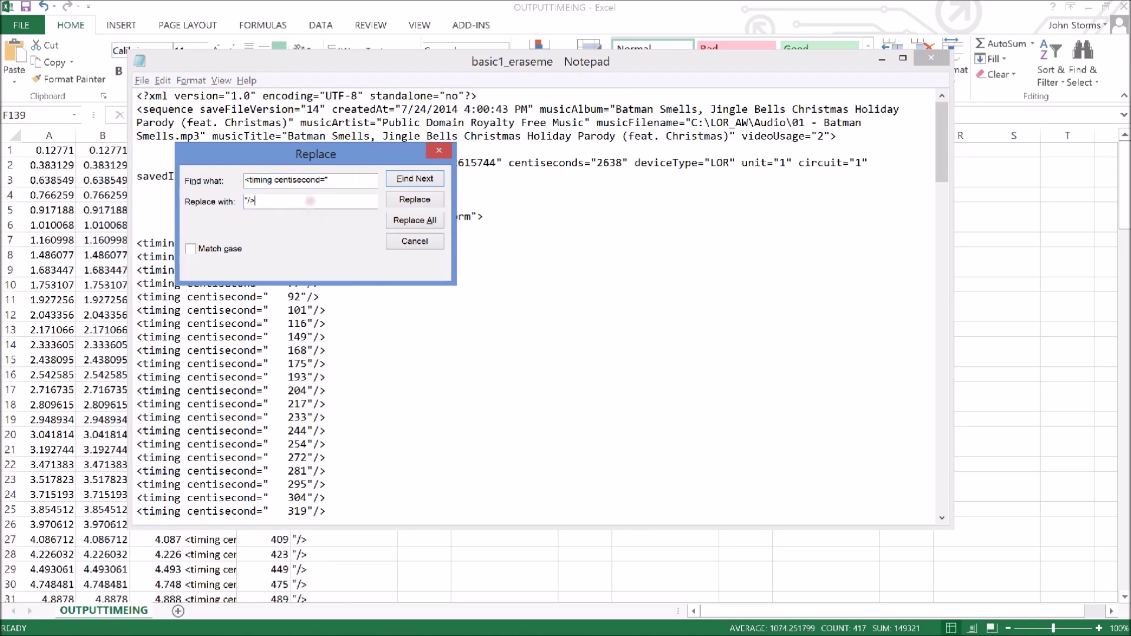
left_click_drag(307, 201, 206, 194)
key("ctrl+v")
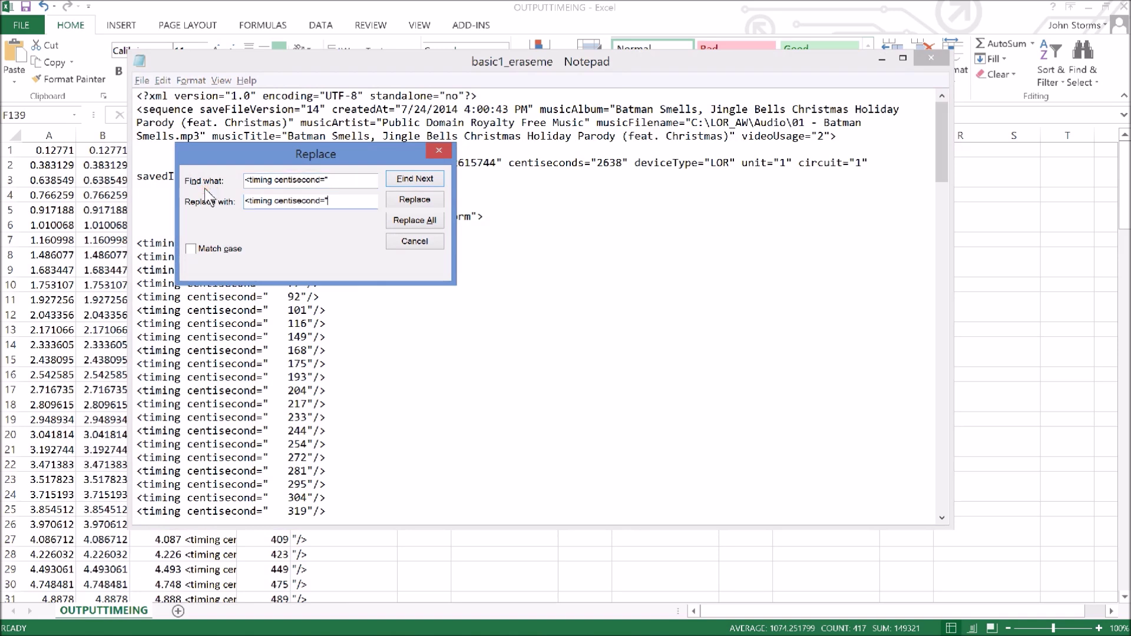
left_click(415, 220)
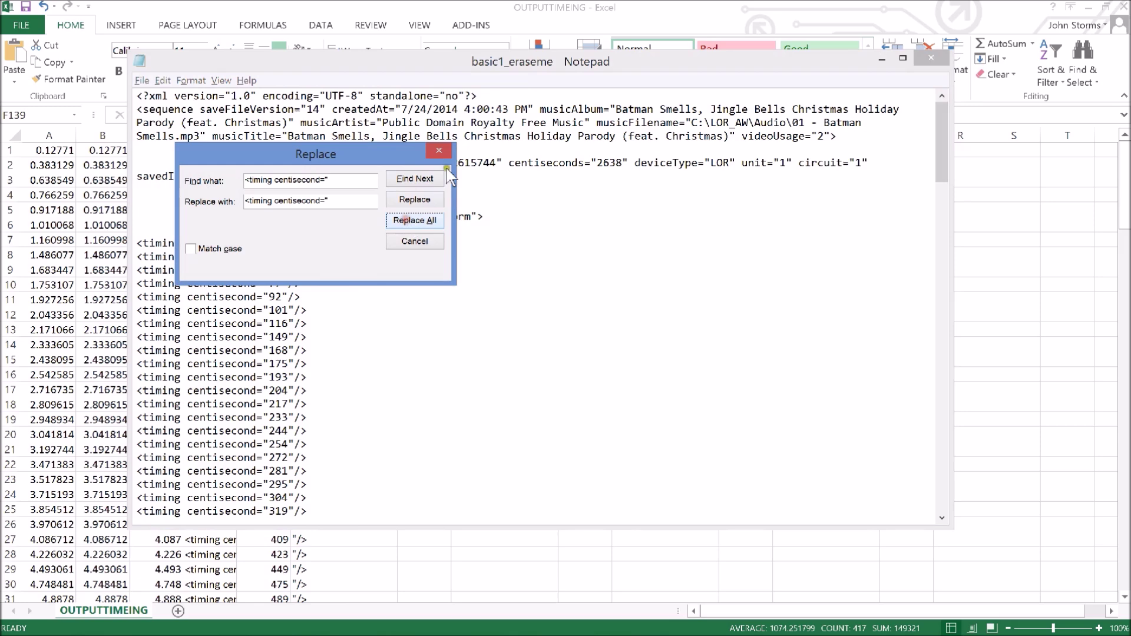
left_click(448, 151)
- Save the basic1_eraseme file and open that sequence again in the Light-O-Rama Sequence Editor
left_click(142, 81)
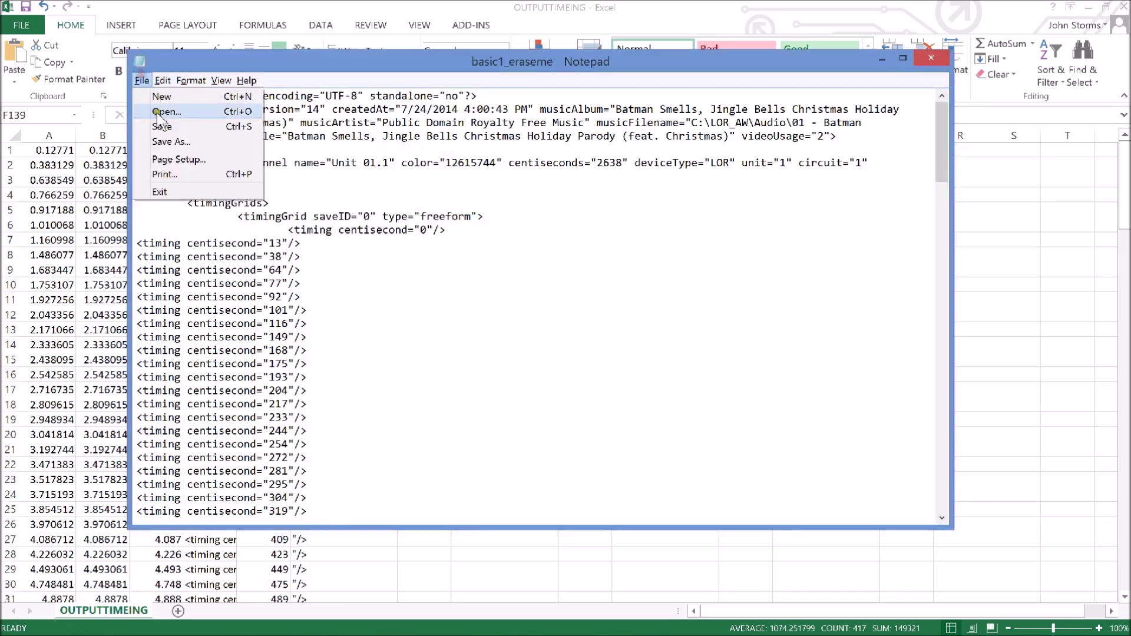
left_click(161, 127)
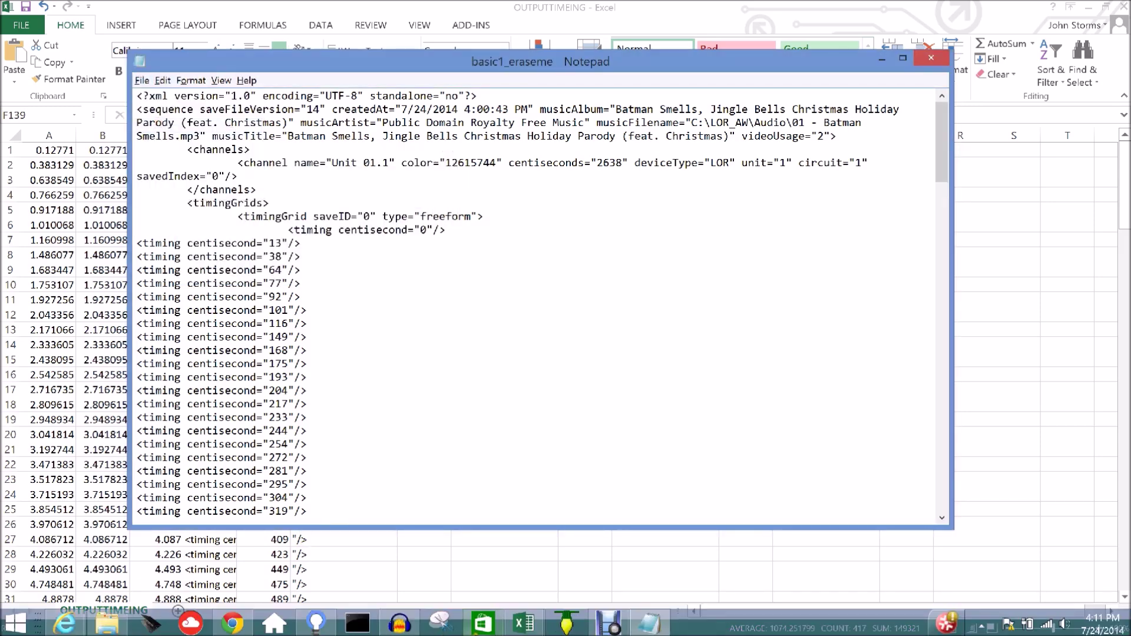
left_click(316, 624)
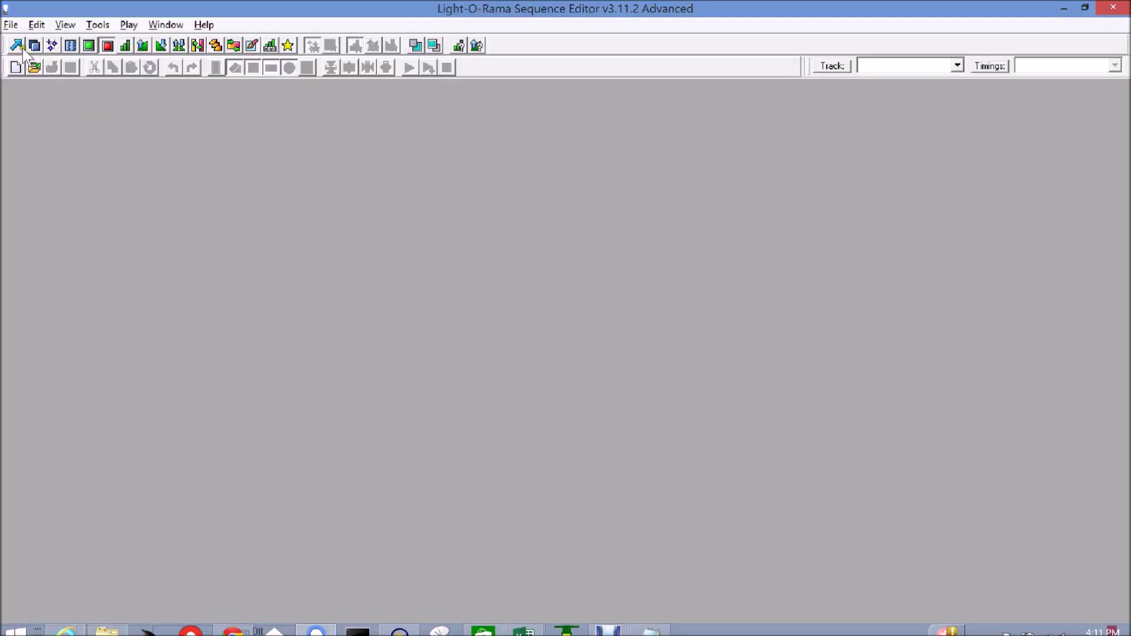
left_click(10, 25)
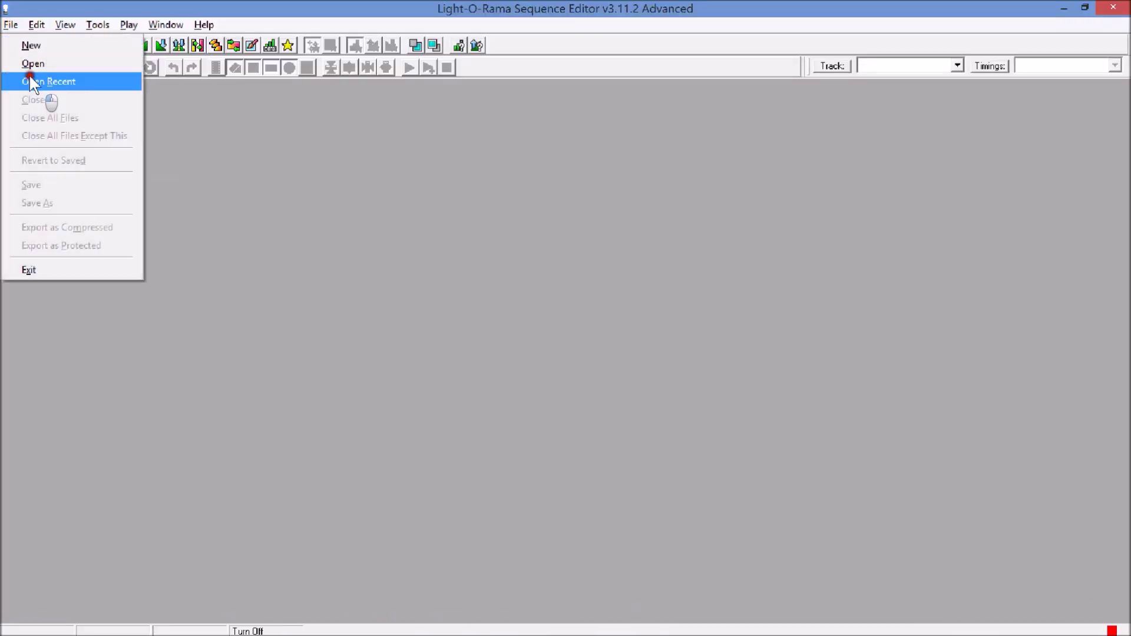
left_click(30, 76)
double_click(428, 213)
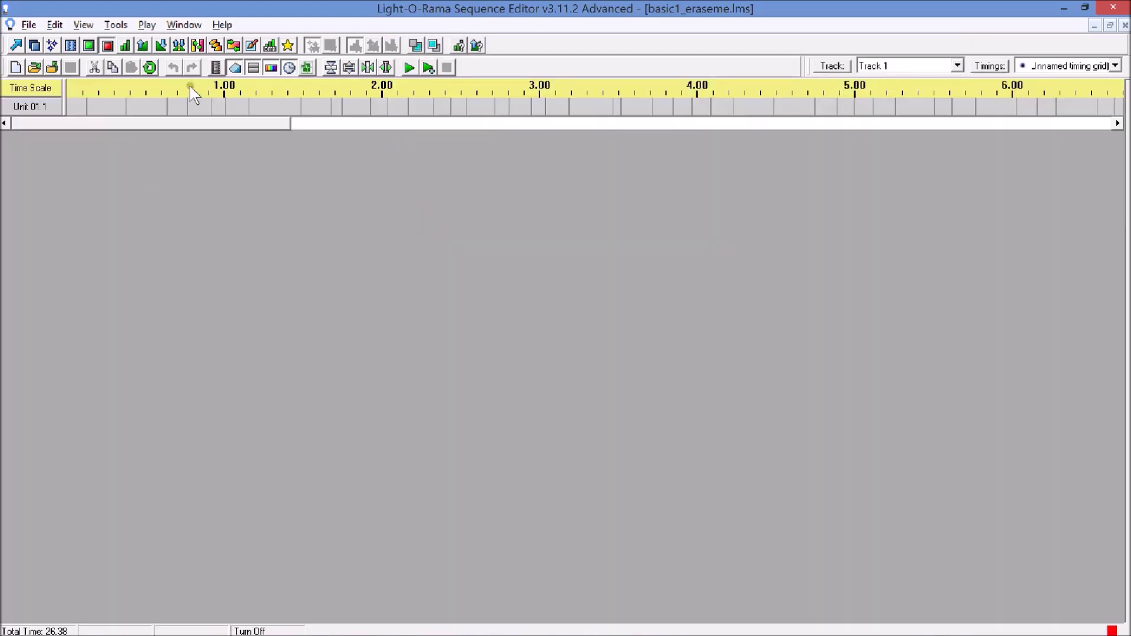
- Play the reopened sequence through its first few seconds of timing marks and stop it
left_click(409, 68)
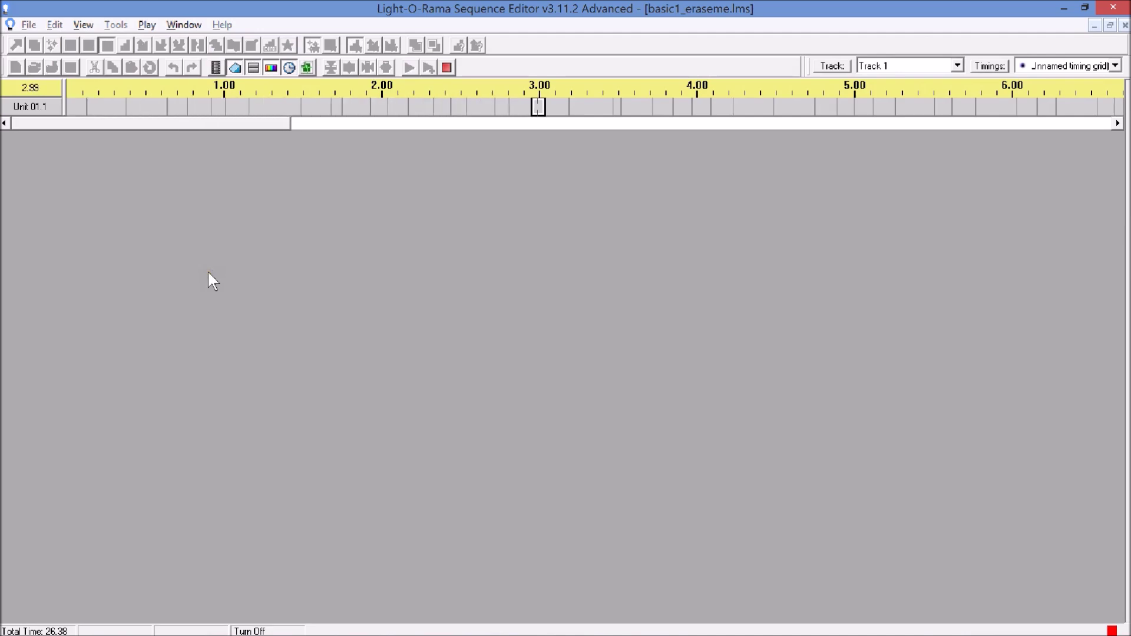
left_click(449, 67)
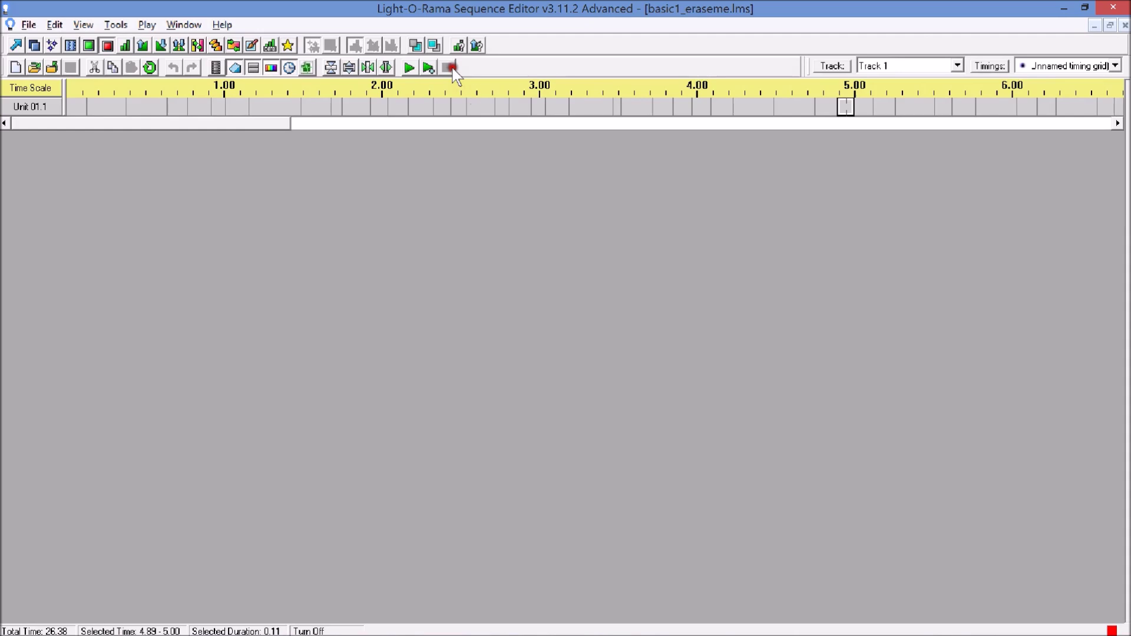
- Fill the timing intervals of channel Unit 01.1 one by one with Fade Down 100% to 0%, from 0.00 to the end of the sequence
left_click(160, 45)
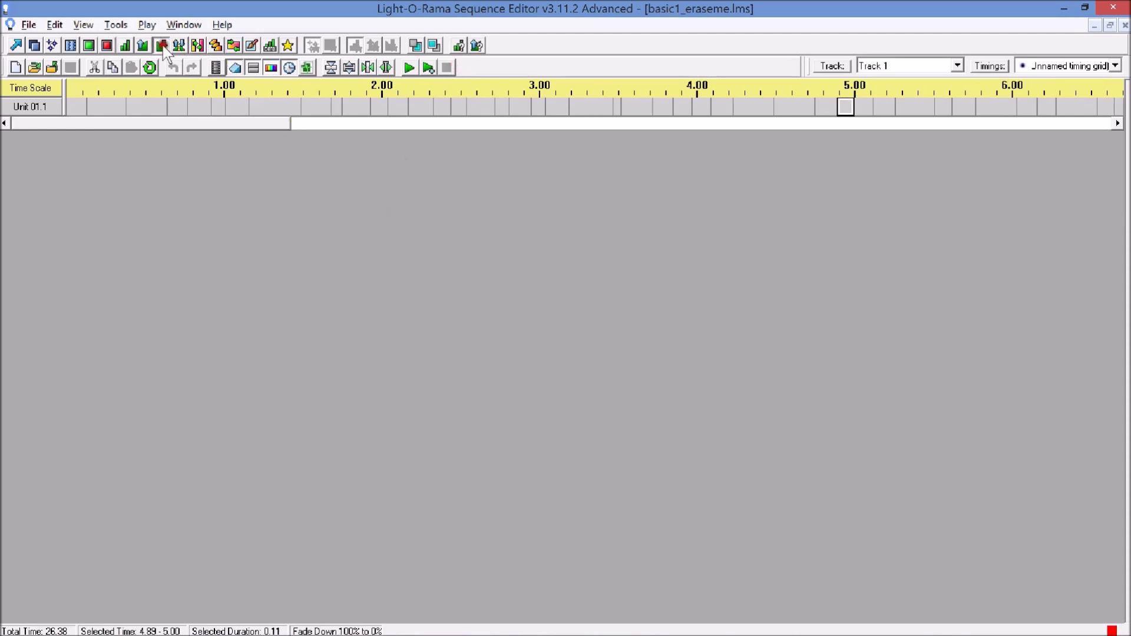
left_click(77, 106)
key("Right")
key("Right")
key("Right")
key("Right")
key("Right")
key("Right")
key("Right")
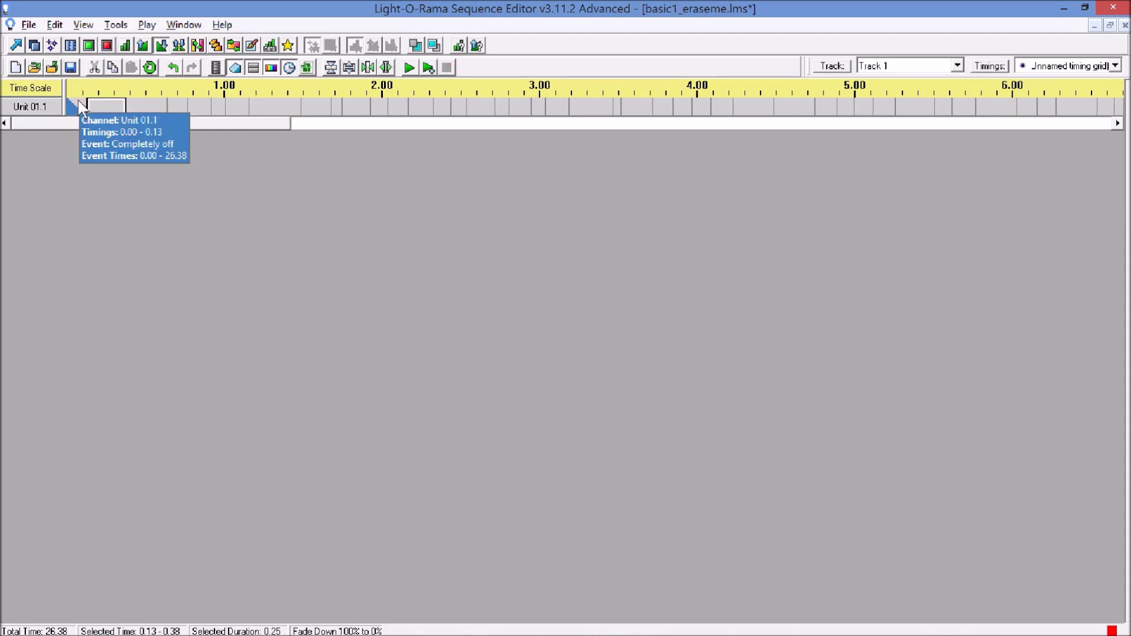
key("Right")
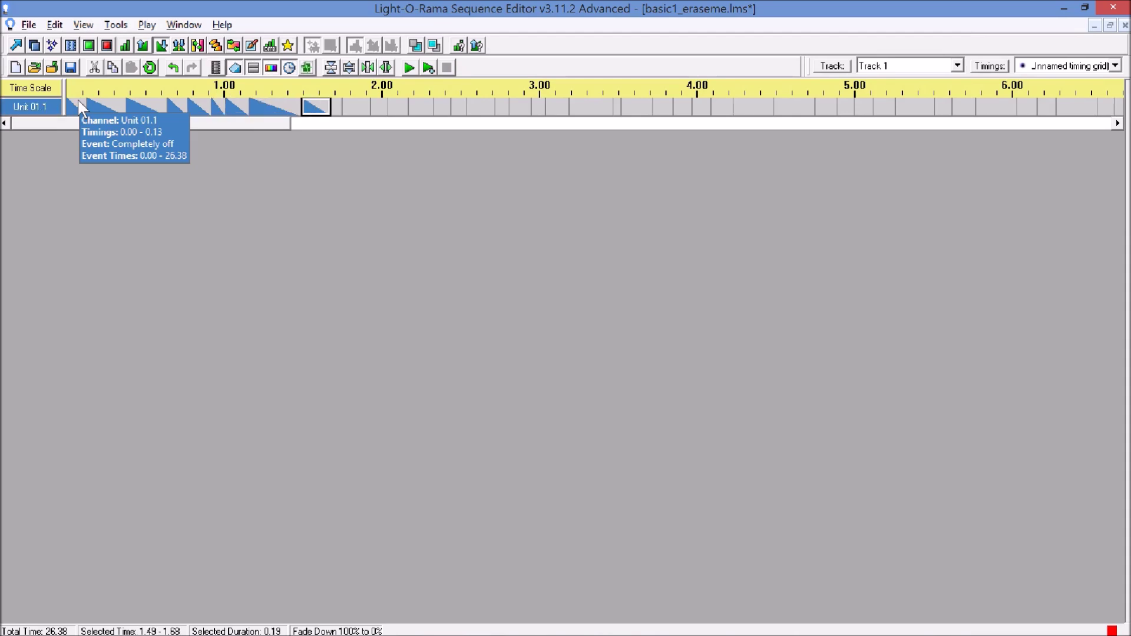
key("Right")
key("Right")
key("Right")
key("Right")
key("Right")
key("Right")
key("Right")
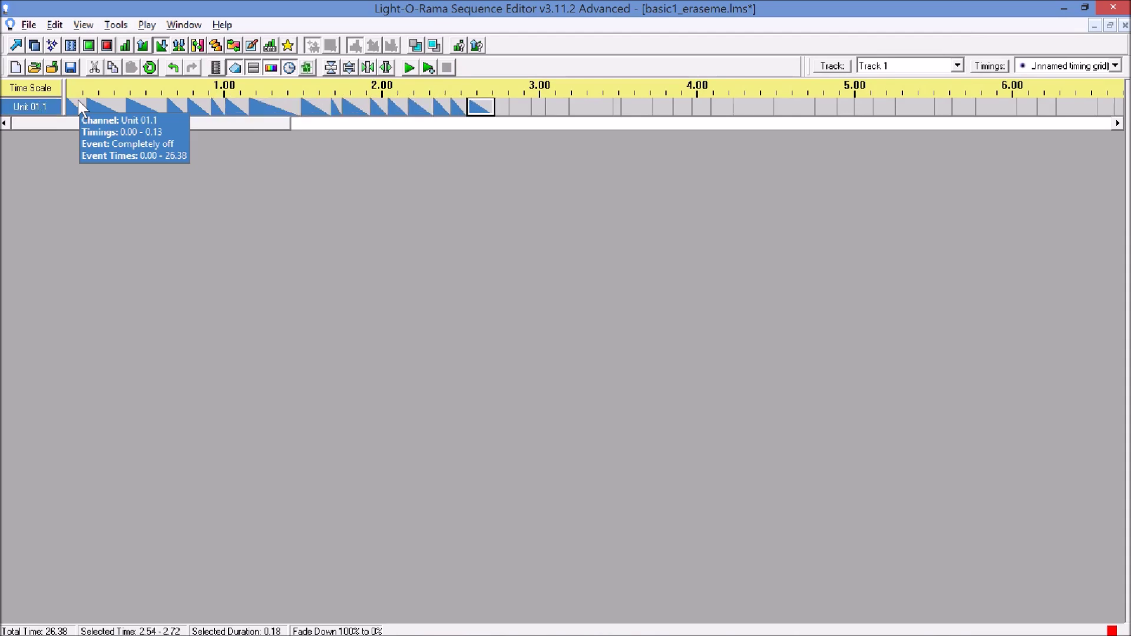
key("Right")
key("Right")
key("Right")
key("Right")
key("Right")
key("Right")
key("Right")
key("Right")
key("Right")
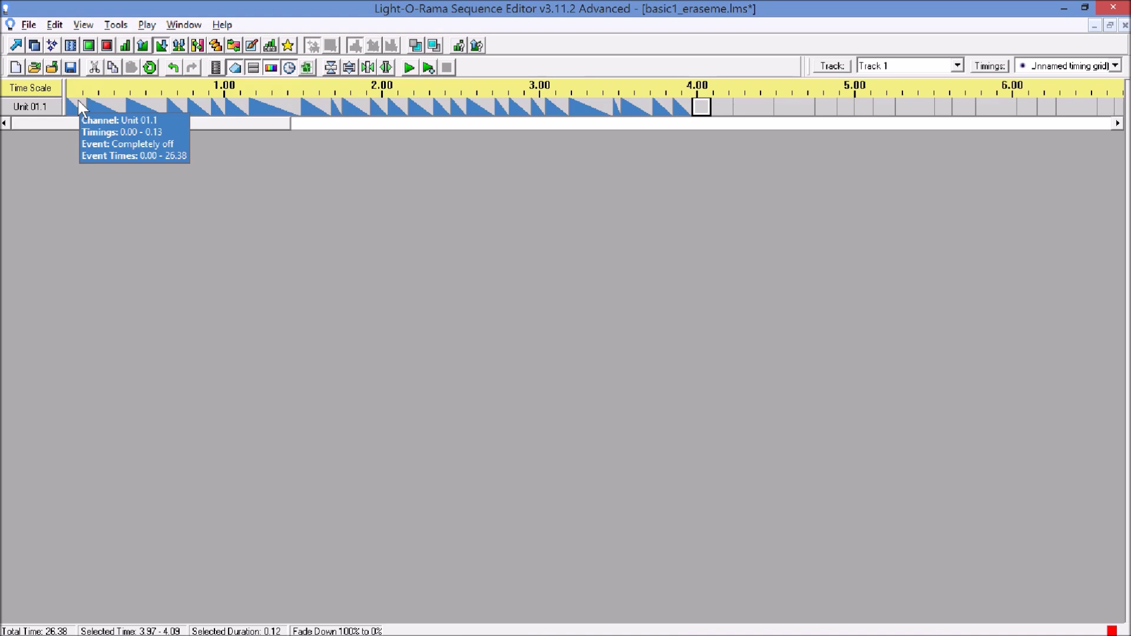
key("Right")
key("Right")
key("Right")
key("Right")
key("Right")
key("Right")
key("Right")
key("Right")
key("Right")
key("Right")
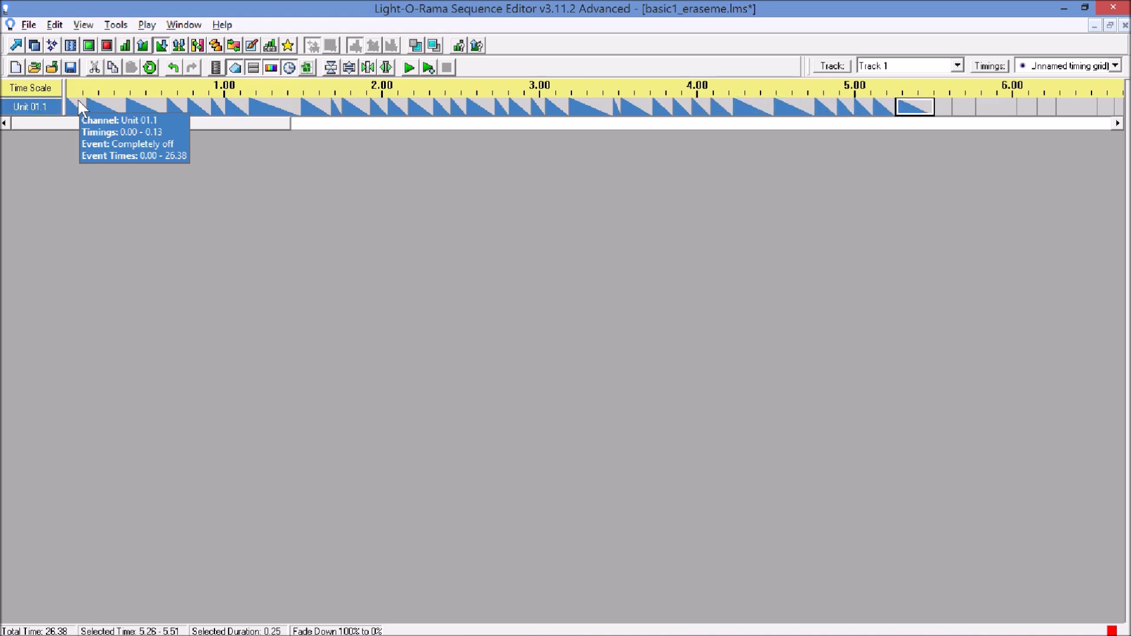
key("Right")
key("Right")
key("Right")
key("Right")
key("Right")
key("Right")
key("Right")
key("Right")
key("Right")
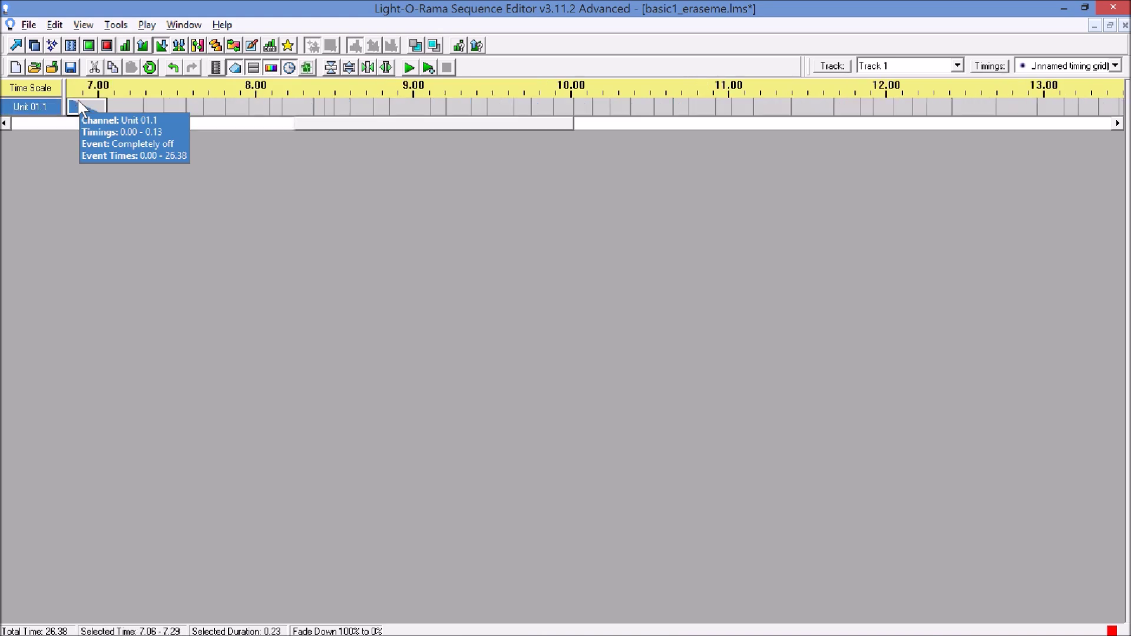
key("Right")
key("Right")
key("Right")
key("Right")
key("Right")
key("Right")
key("Right")
key("Right")
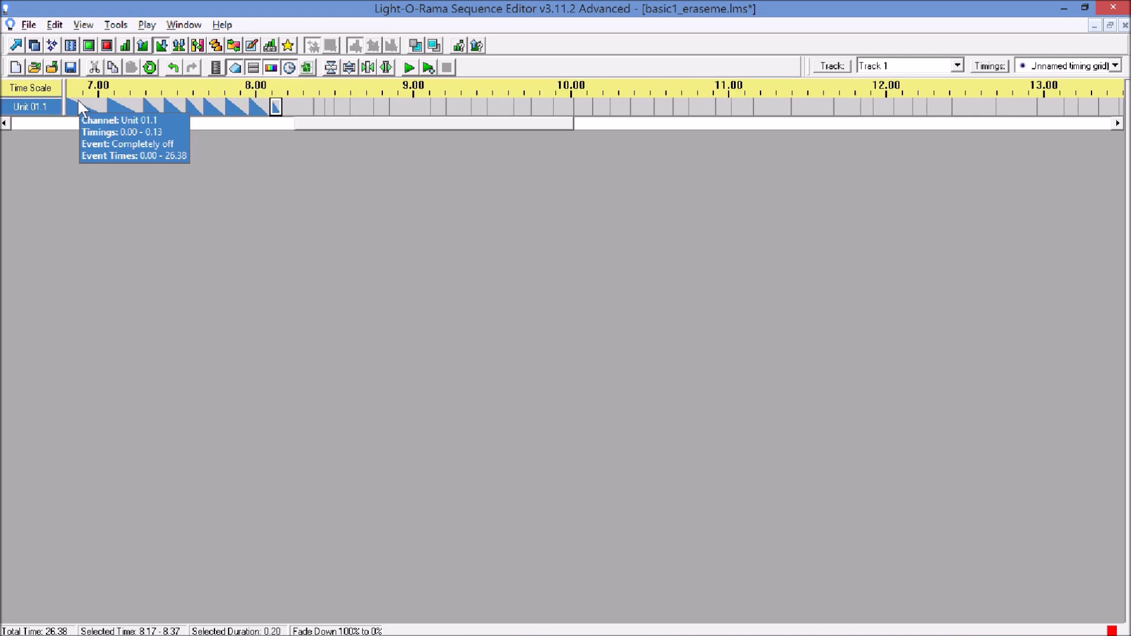
key("Right")
key("Right")
key("Right")
key("Right")
key("Right")
key("Right")
key("Right")
key("Right")
key("Right")
key("Right")
key("Right")
key("Right")
key("Right")
key("Right")
key("Right")
key("Right")
key("Right")
key("Right")
key("Right")
key("Right")
key("Right")
key("Right")
key("Right")
key("Right")
key("Right")
key("Right")
key("Right")
key("Right")
key("Right")
key("Right")
key("Right")
key("Right")
key("Right")
key("Right")
key("Right")
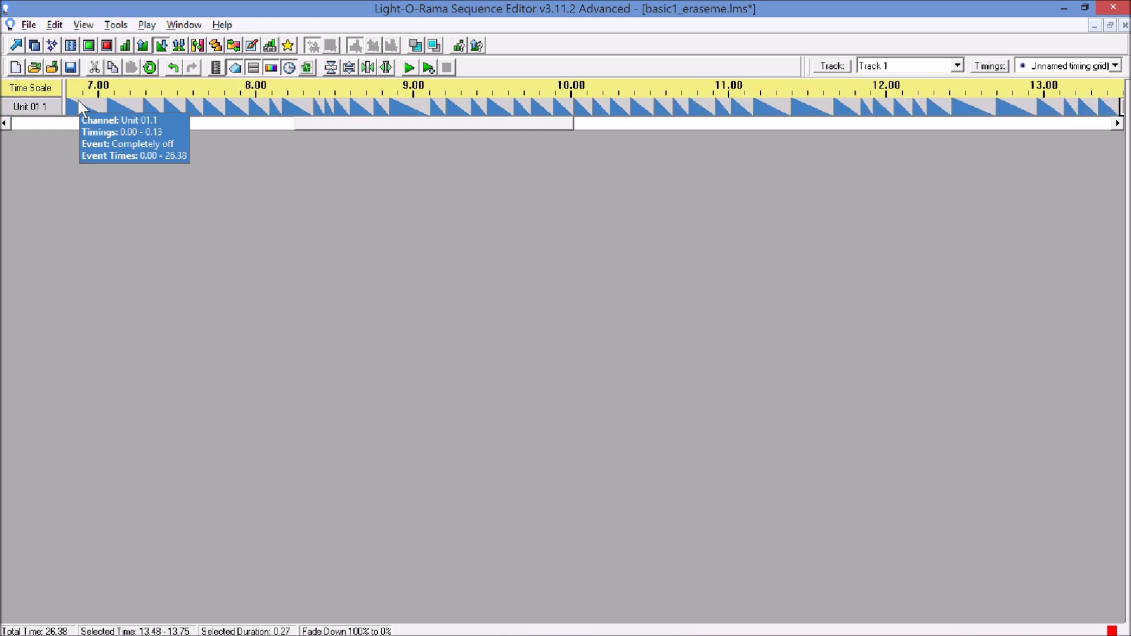
key("Right")
key("Right")
key("Right")
key("Right")
key("Right")
key("Right")
key("Right")
key("Right")
key("Right")
key("Right")
key("Right")
key("Right")
key("Right")
key("Right")
key("Right")
key("Right")
key("Right")
key("Right")
key("Right")
key("Right")
key("Right")
key("Right")
key("Right")
key("Right")
key("Right")
key("Right")
key("Right")
key("Right")
key("Right")
key("Right")
key("Right")
key("Right")
key("Right")
key("Right")
key("Right")
key("Right")
key("Right")
key("Right")
key("Right")
key("Right")
key("Right")
key("Right")
key("Right")
key("Right")
key("Right")
key("Right")
key("Right")
key("Right")
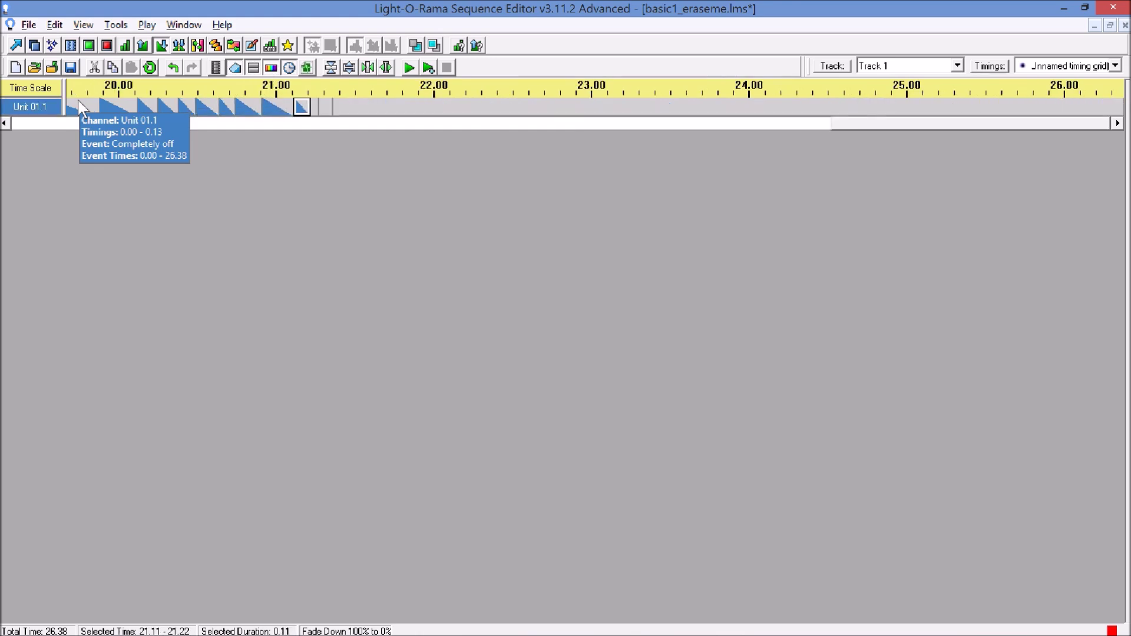
- Open the sequence's animation without adding an image and draw a solid blob for Unit 01.1 near the middle of the grid
left_click(215, 67)
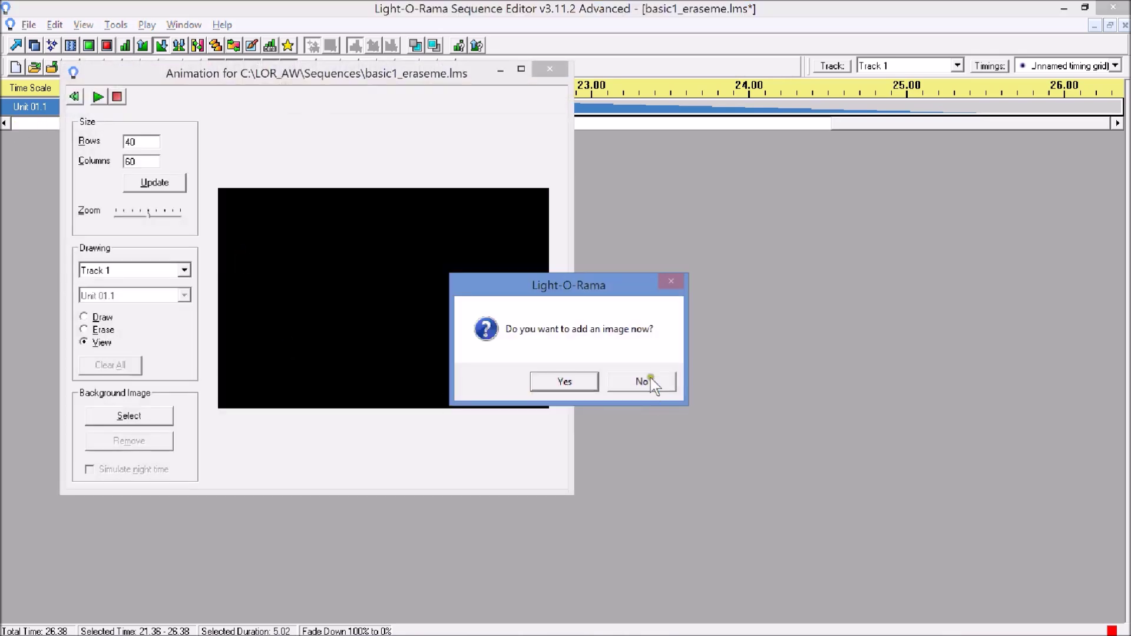
left_click(651, 388)
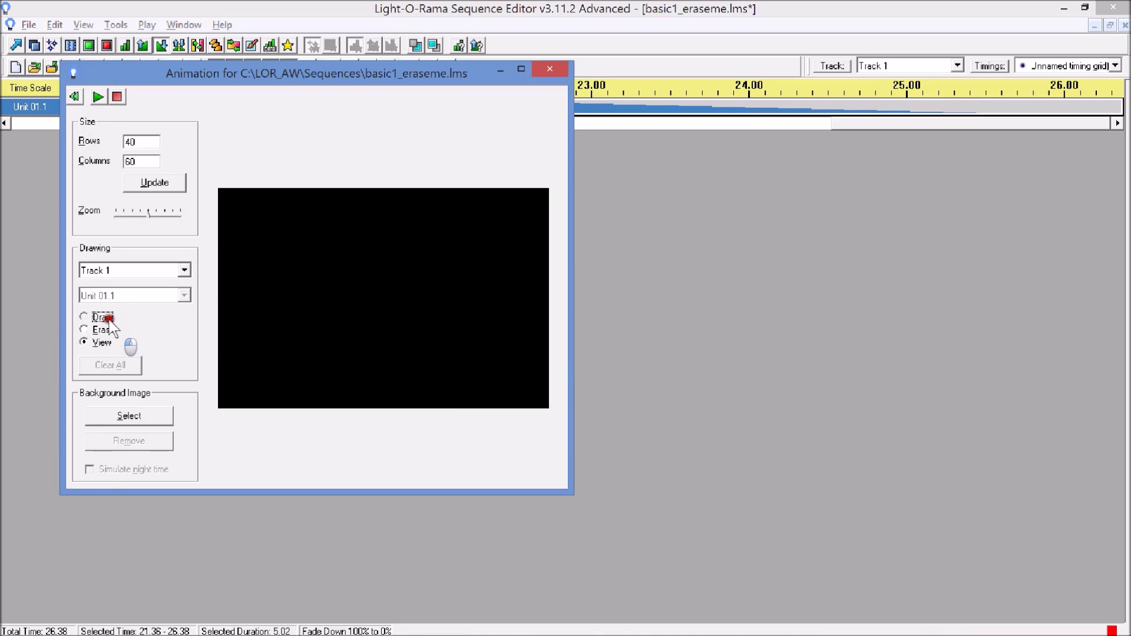
left_click(103, 317)
mouse_move(356, 274)
left_mouse_down()
mouse_move(370, 295)
mouse_move(369, 311)
mouse_move(435, 304)
mouse_move(363, 295)
mouse_move(337, 274)
left_mouse_up()
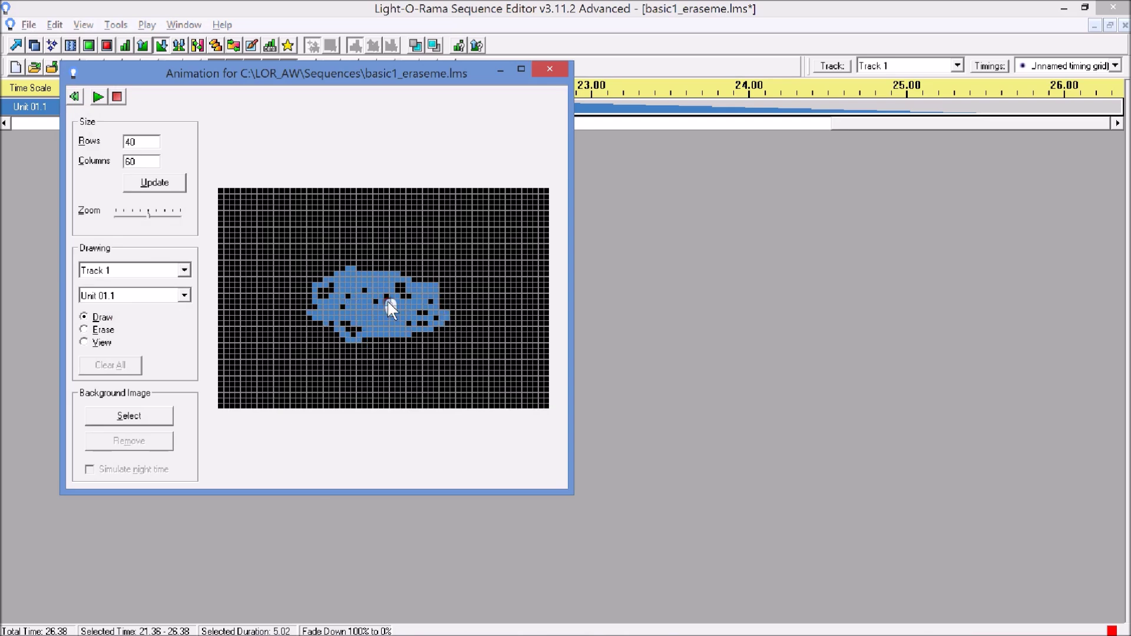
left_click_drag(340, 318, 353, 337)
- Switch the animation to View mode, play the sequence to check the fades against the music, stop it and close the animation
left_click(99, 343)
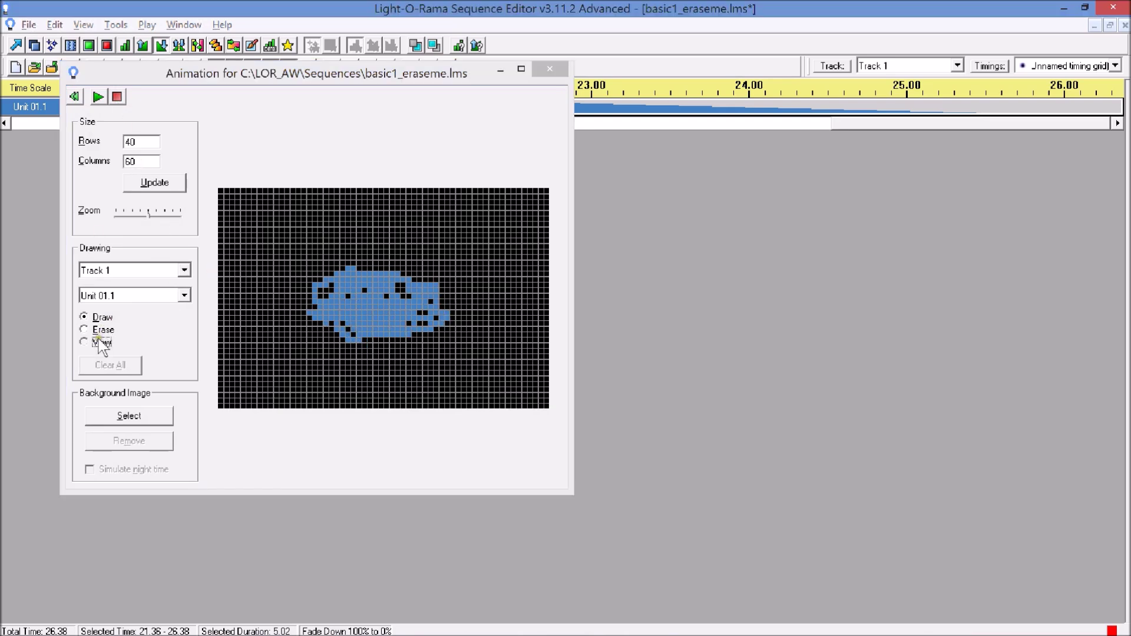
left_click(97, 97)
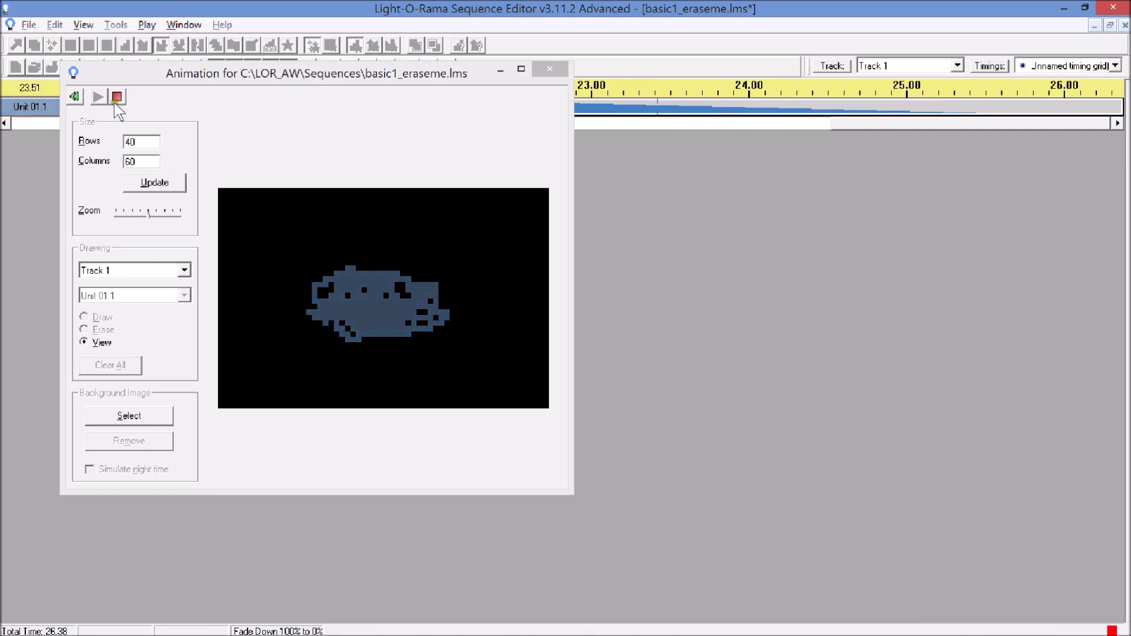
left_click(118, 98)
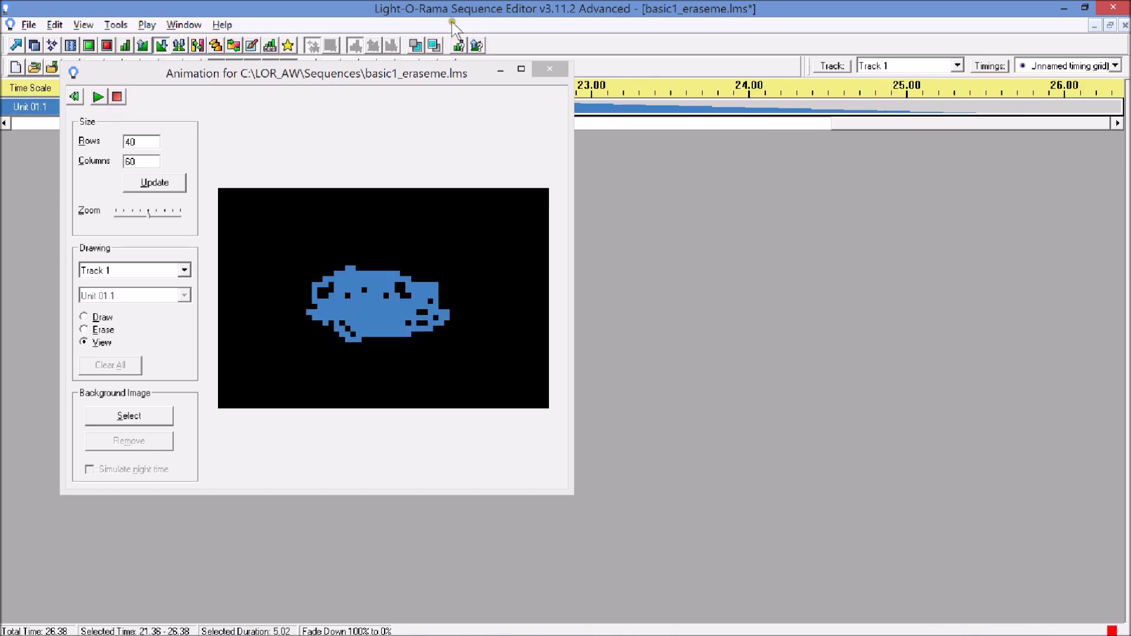
left_click(545, 71)
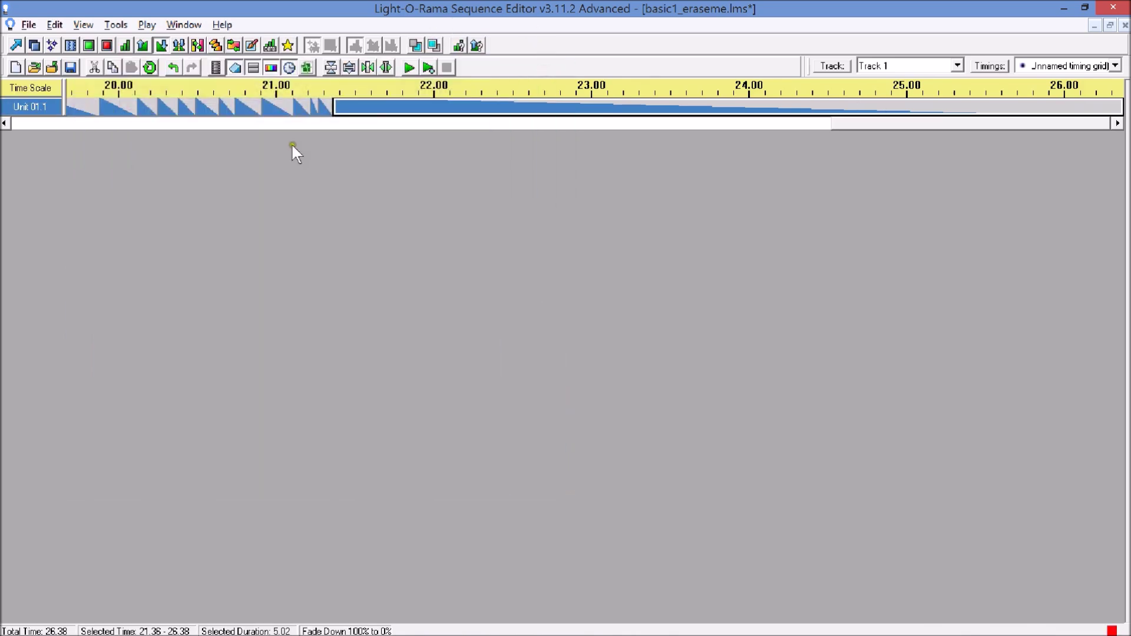